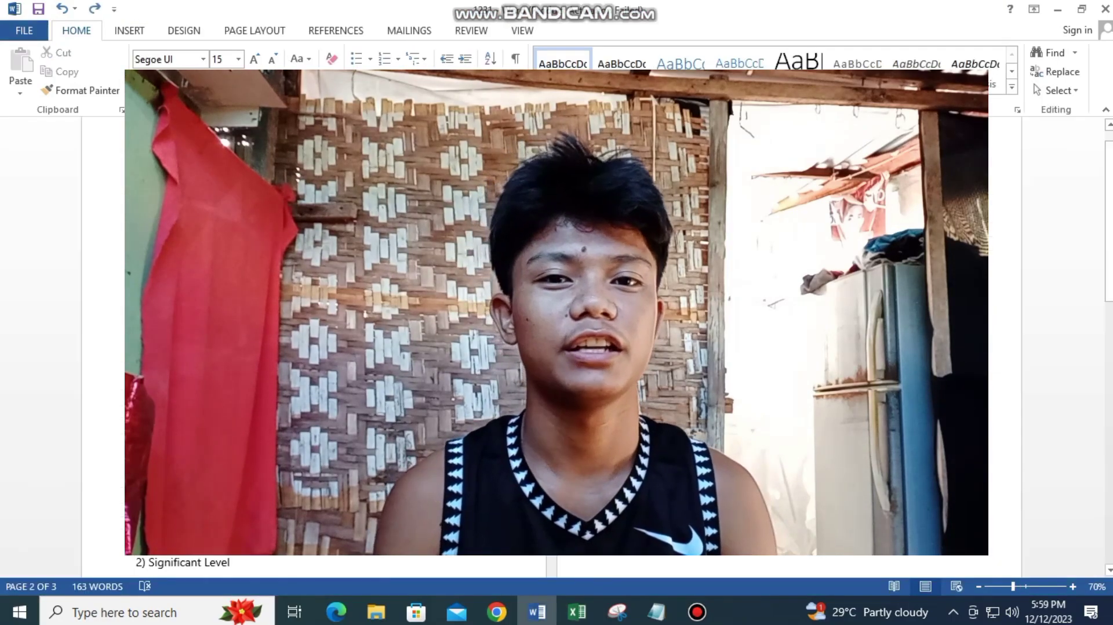
- Delete the word "Certainly!" from the start of the Kendall's Tau introduction paragraph
key("alt+Tab")
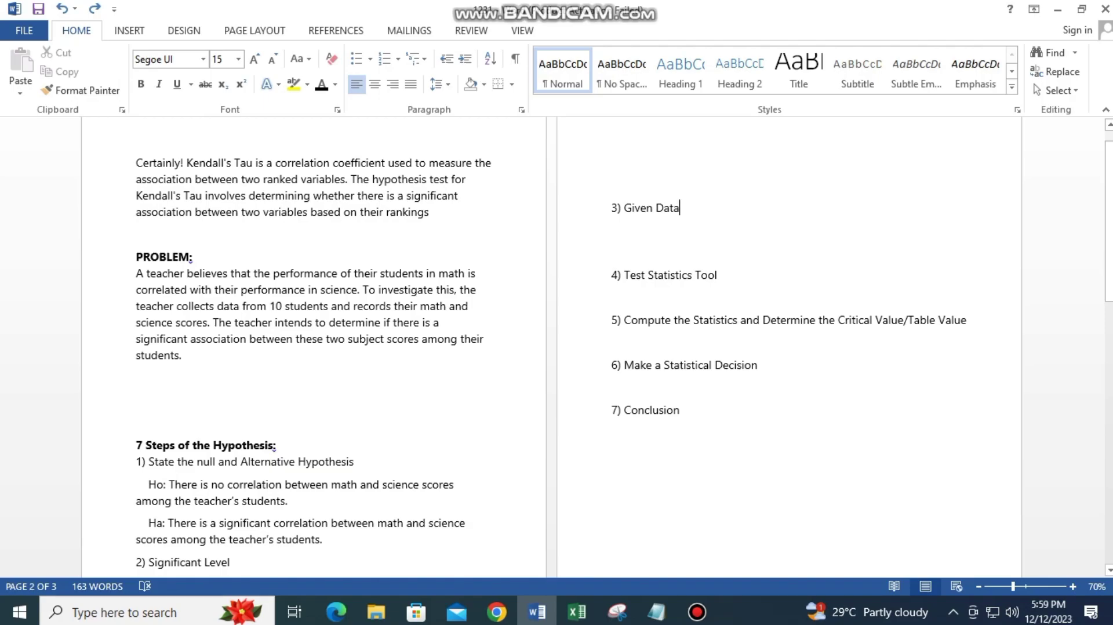
left_click_drag(186, 163, 138, 164)
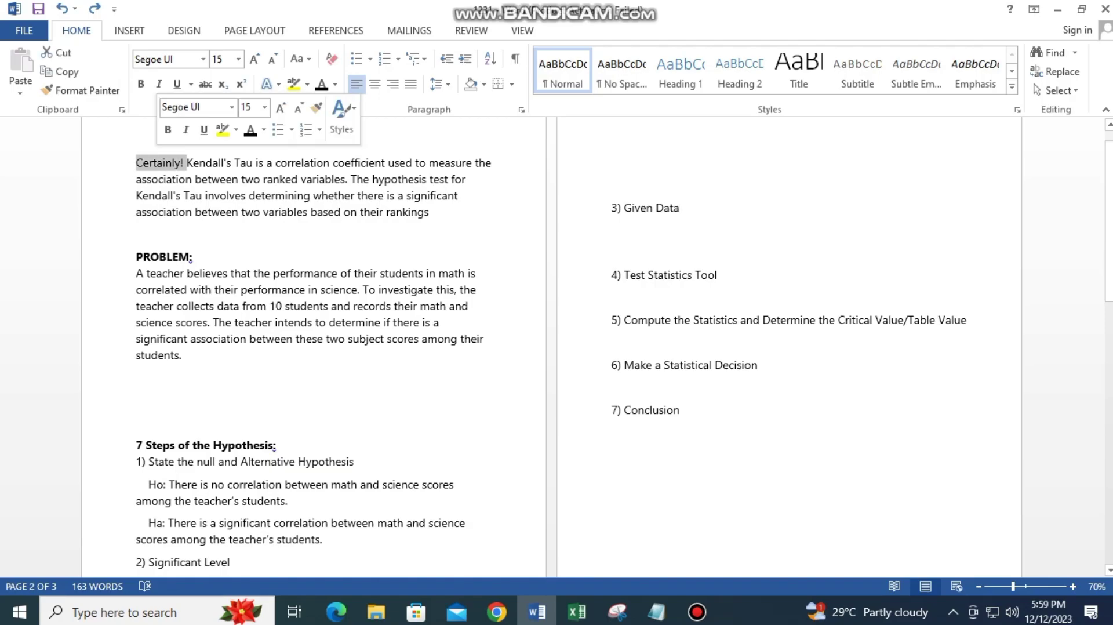
key("Delete")
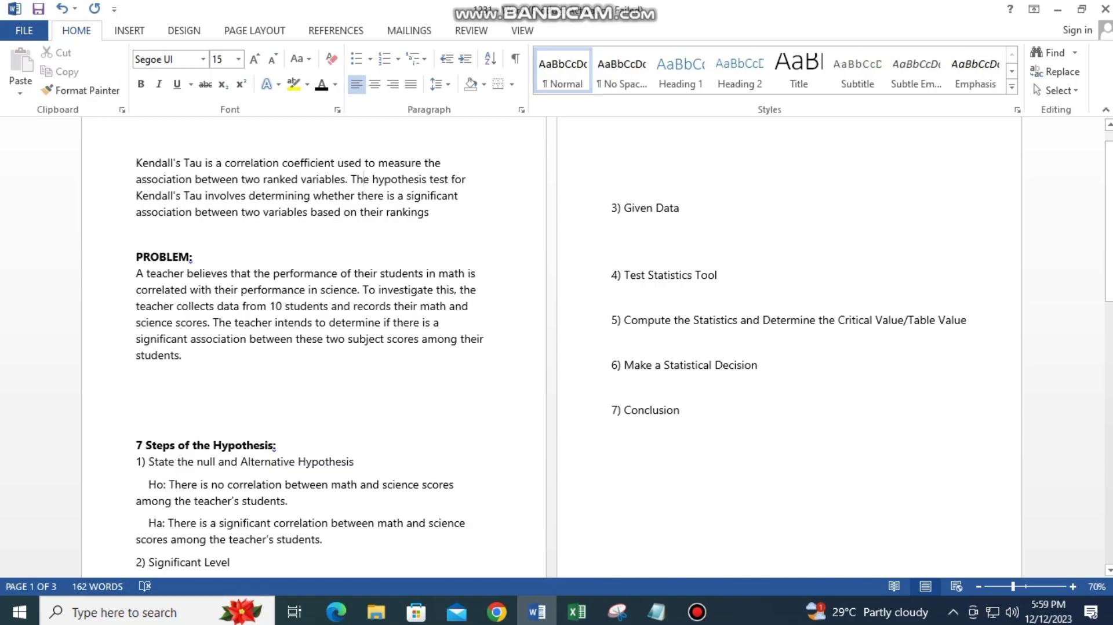
- Review the problem statement and the first hypothesis steps, including the null and alternative hypotheses
scroll(282, 232, "down", 2)
left_click(200, 252)
left_click(146, 220)
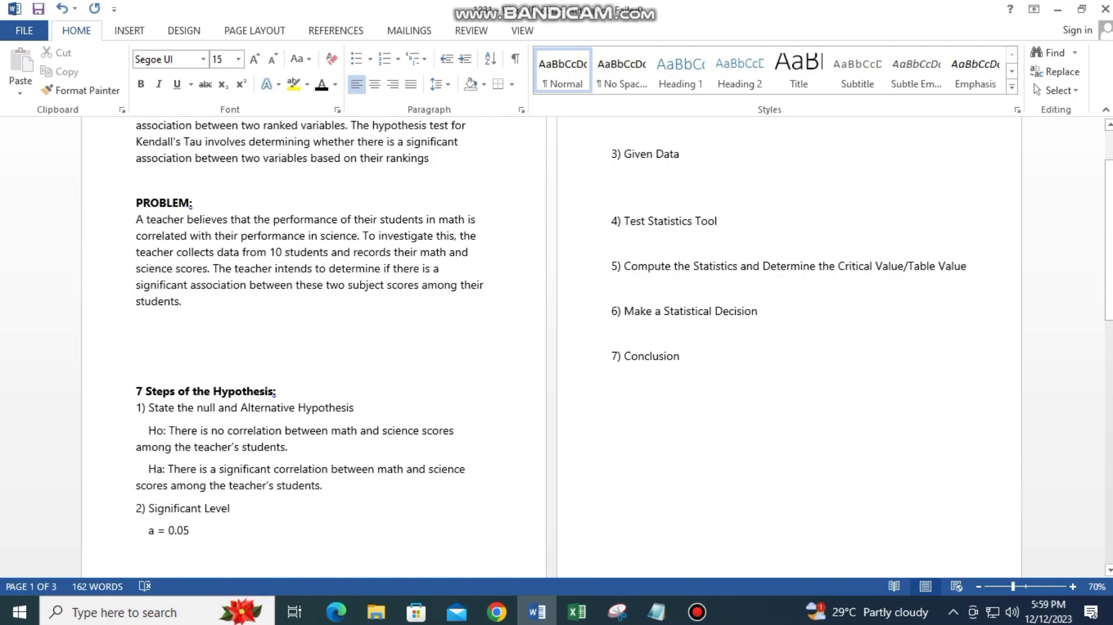
scroll(624, 326, "down", 1)
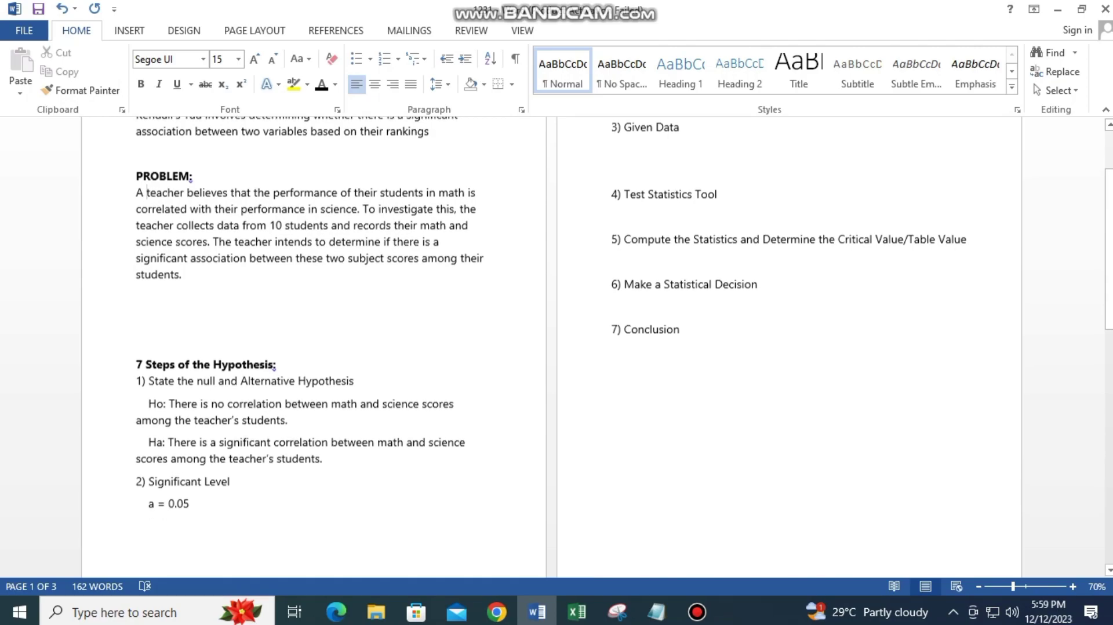
scroll(624, 312, "down", 1)
left_click_drag(137, 337, 284, 338)
left_click(178, 354)
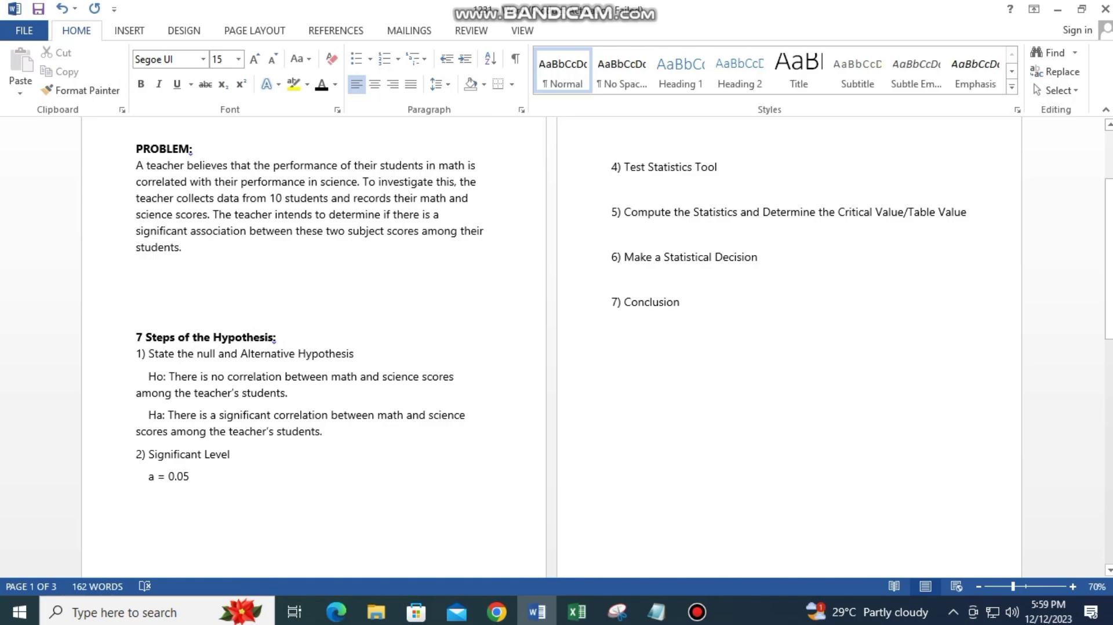
left_click_drag(148, 353, 354, 353)
left_click(187, 376)
left_click(168, 376)
scroll(551, 347, "up", 3)
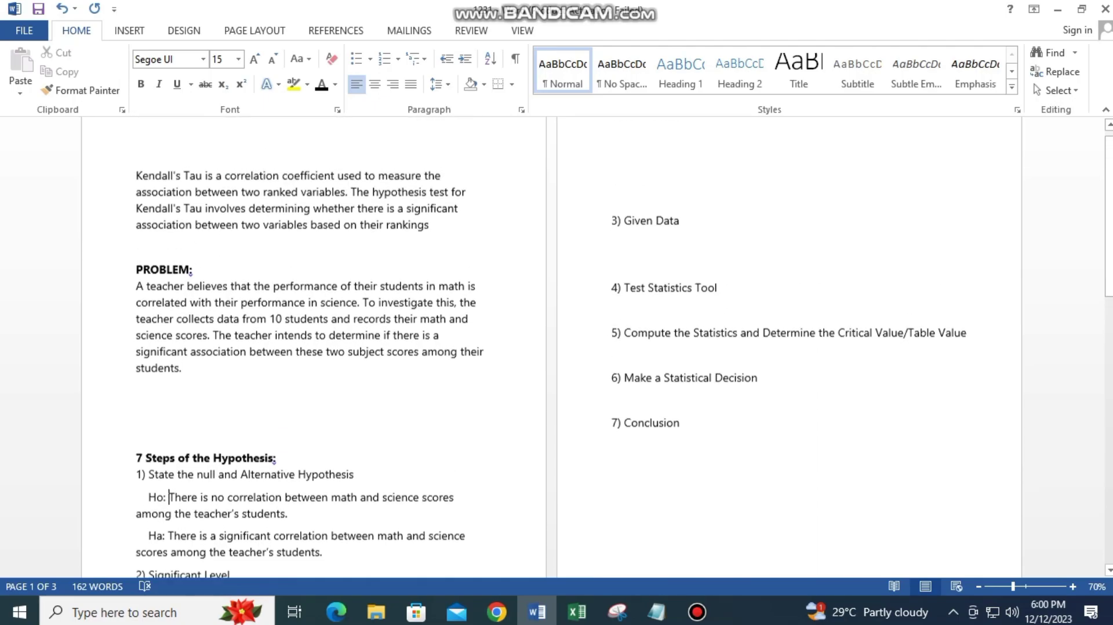
- Place the cursor after the "3) Given Data" heading and switch to the student score table in Excel
left_click(680, 235)
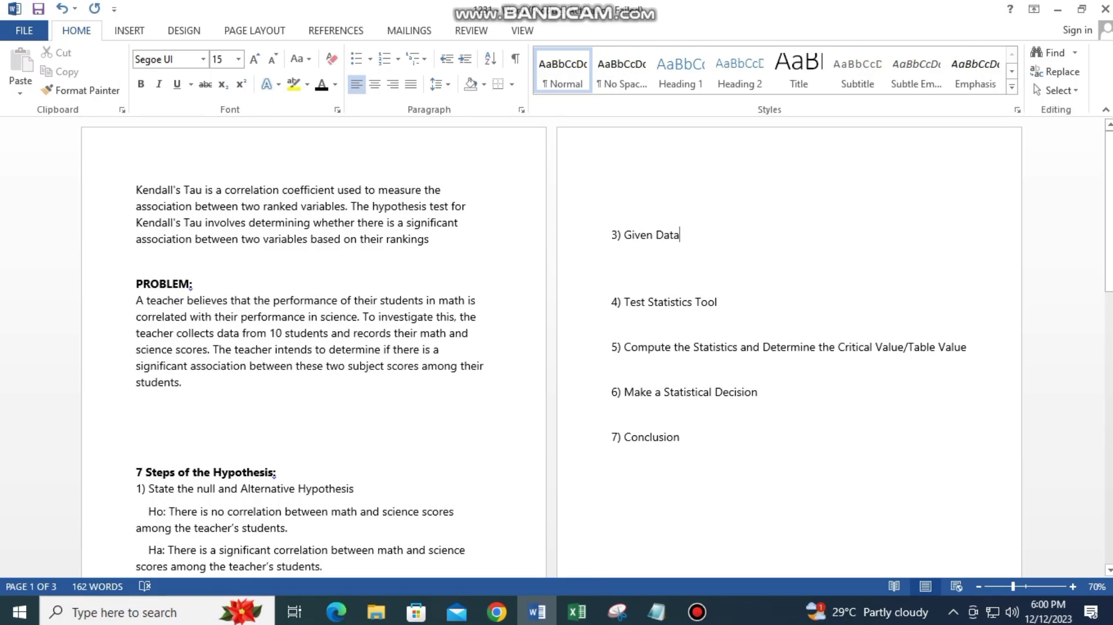
key("alt+Tab")
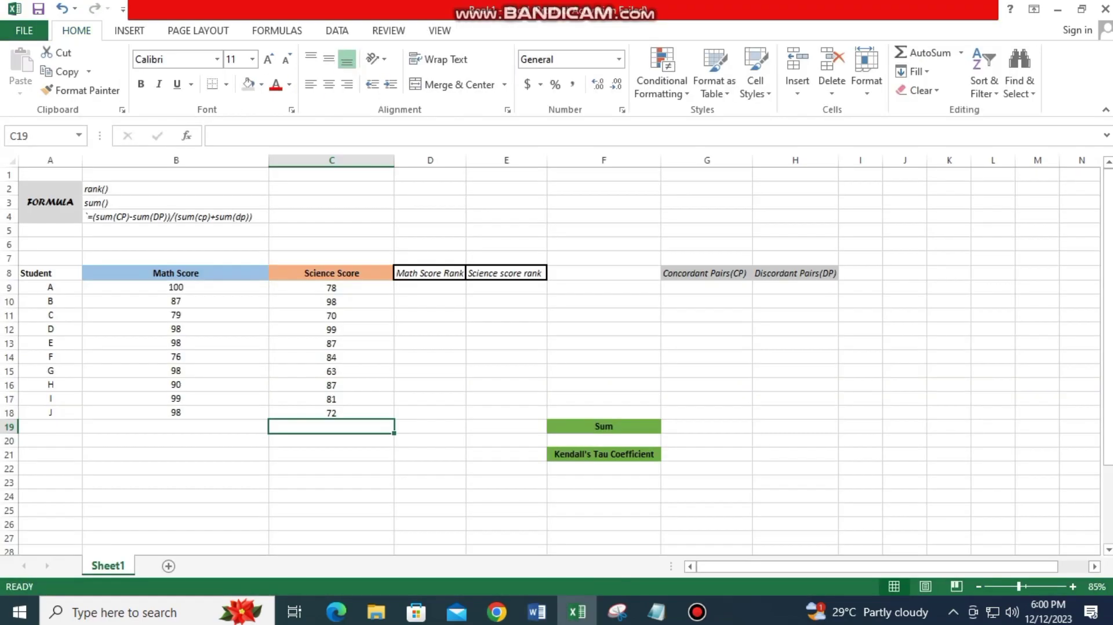
left_click_drag(332, 426, 176, 273)
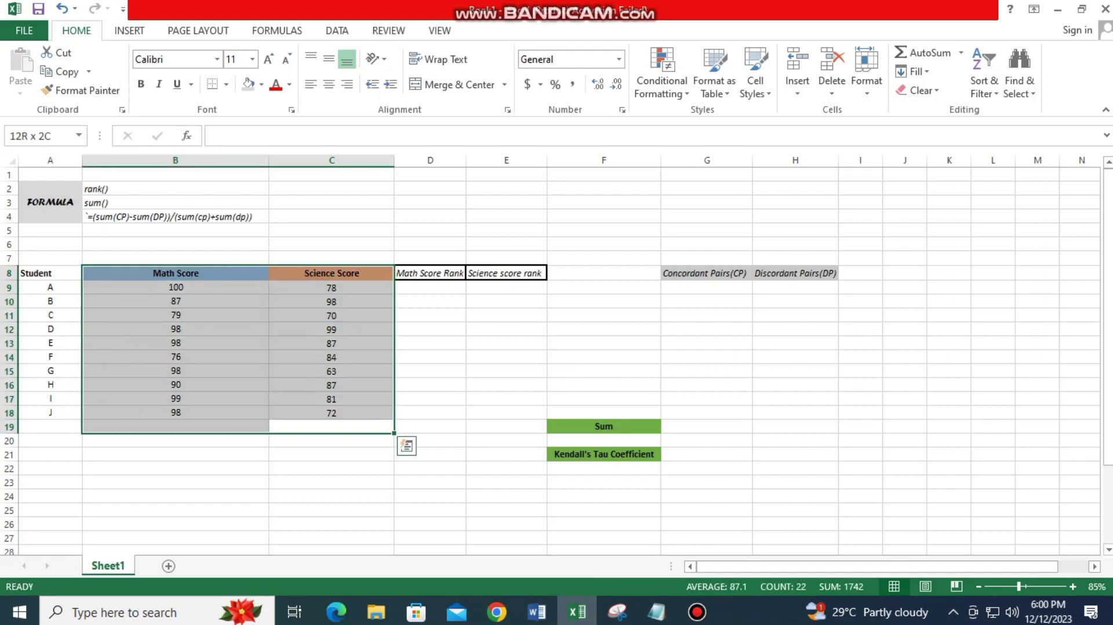
left_click(175, 440)
left_click_drag(175, 440, 51, 272)
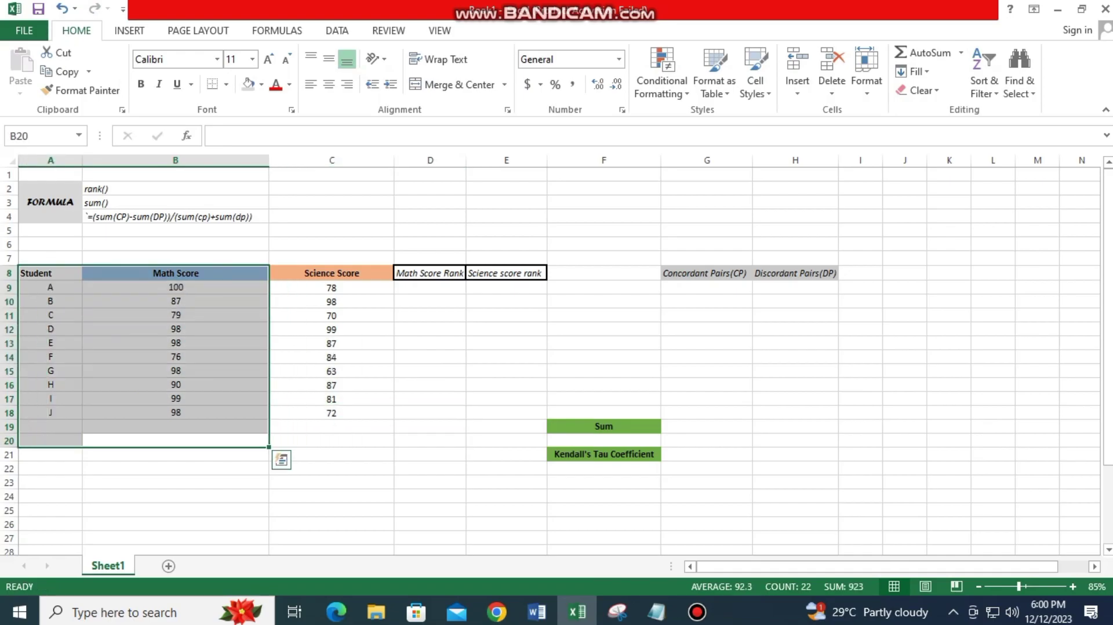
left_click(176, 244)
left_click(332, 496)
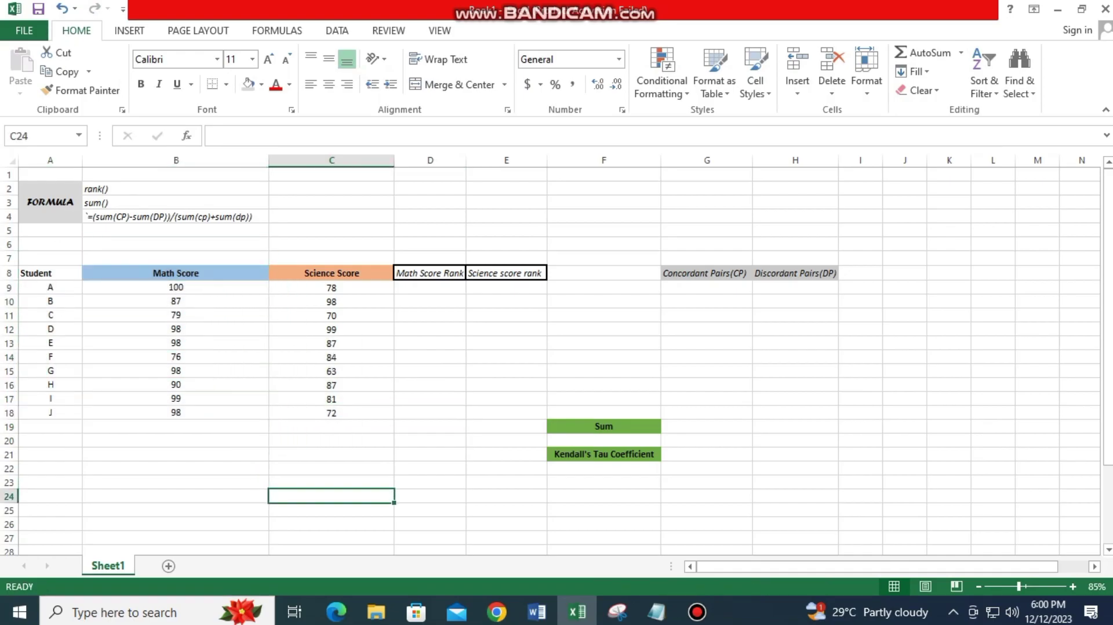
- Capture the Student, Math Score and Science Score table, header through student J, with the Snipping Tool
key("super+s")
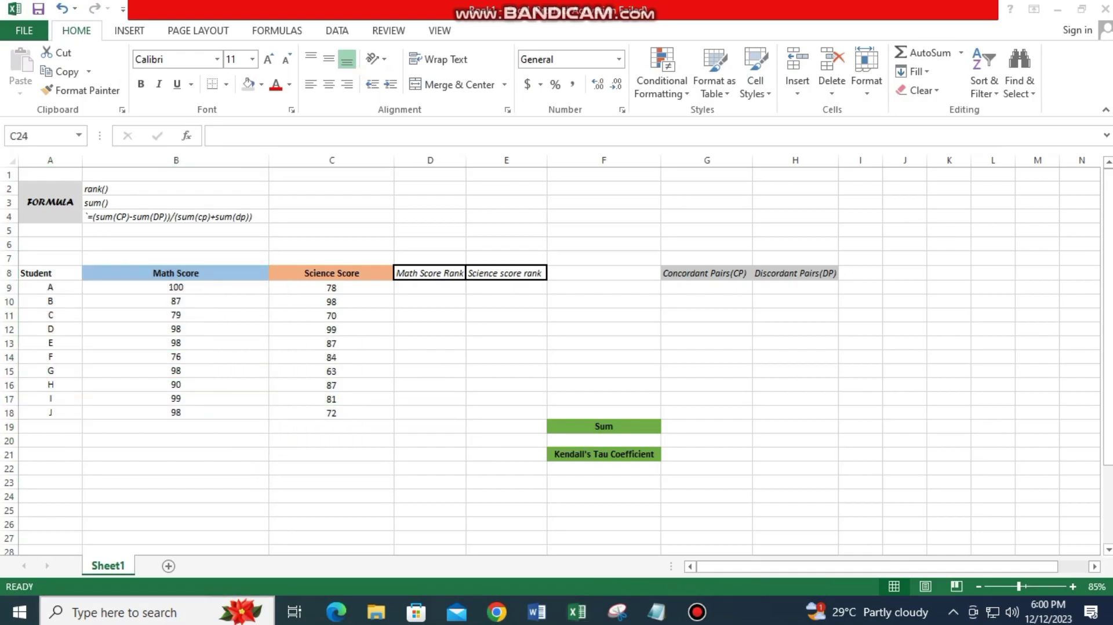
type("snipp")
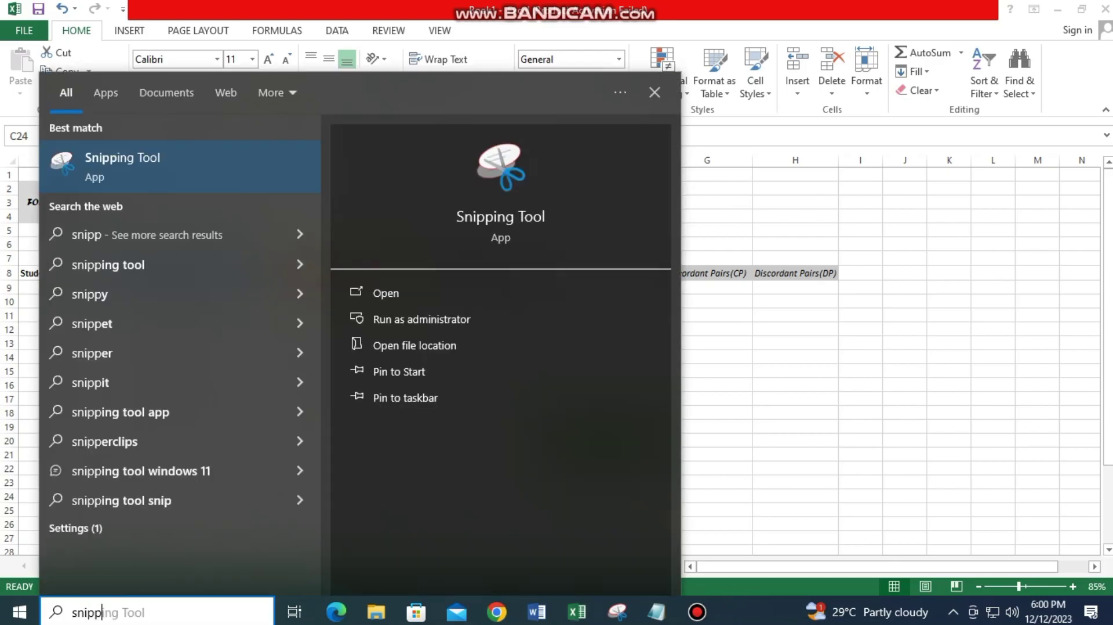
key("Return")
key("ctrl+n")
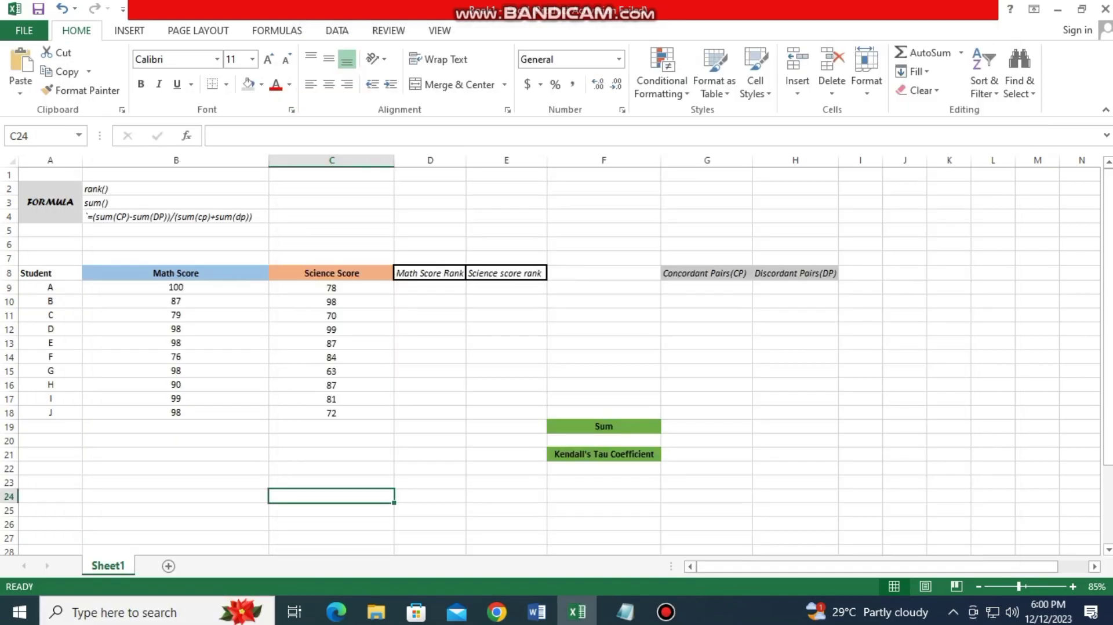
left_click_drag(18, 266, 393, 418)
- Switch to Word and paste the captured score table on a new line below "3) Given Data"
key("alt+Tab")
key("alt+Tab")
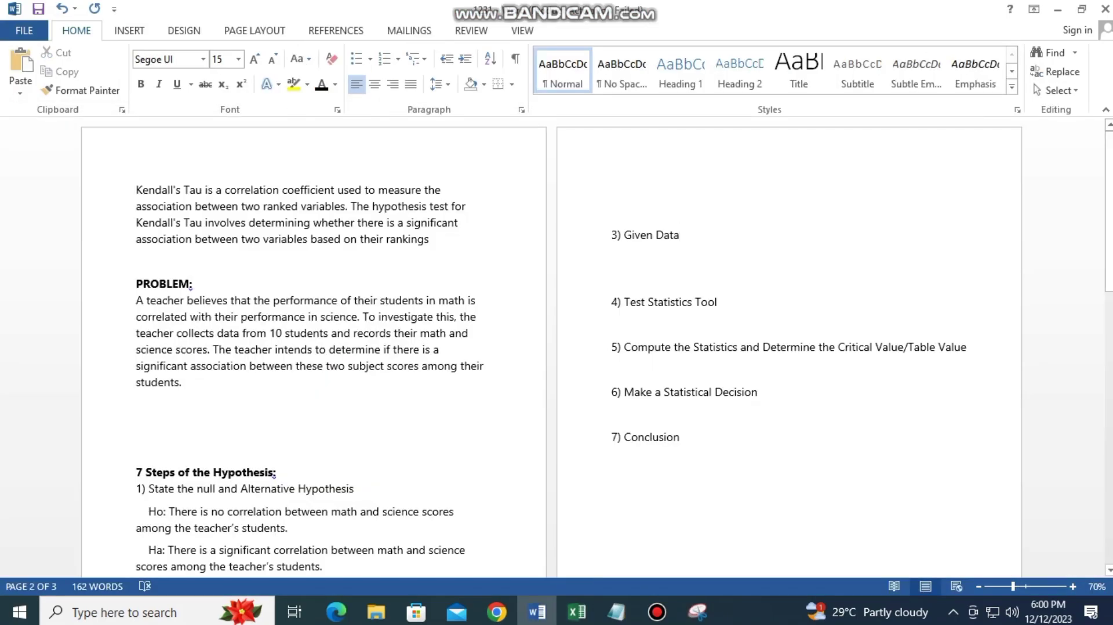
key("Return")
key("ctrl+v")
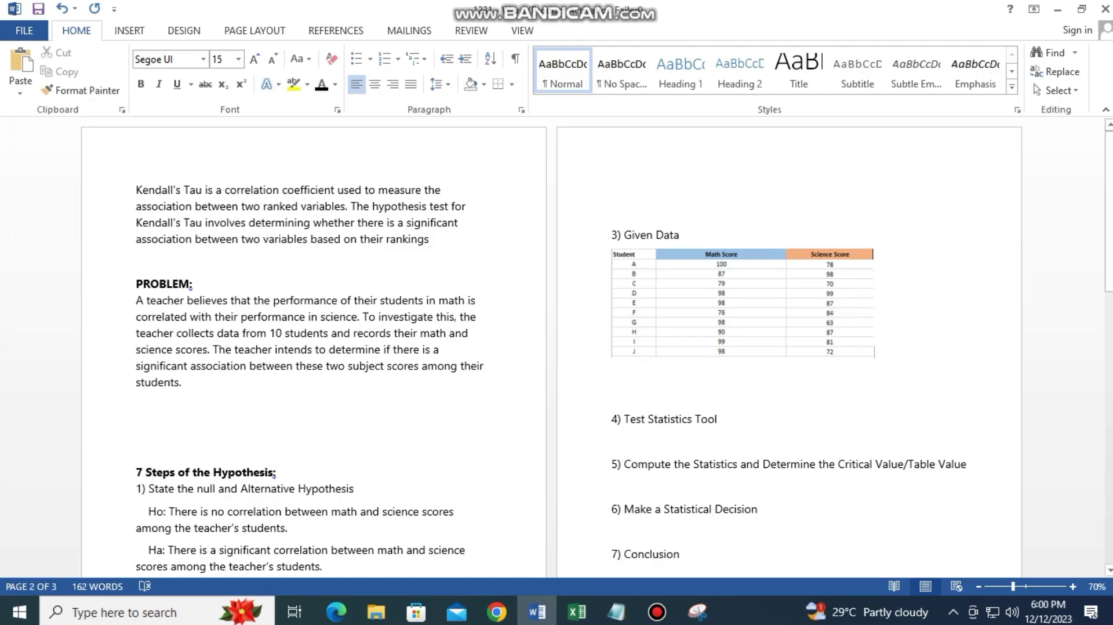
- Set the text wrapping of the pasted score table picture to Behind Text
left_click(742, 326)
right_click(742, 326)
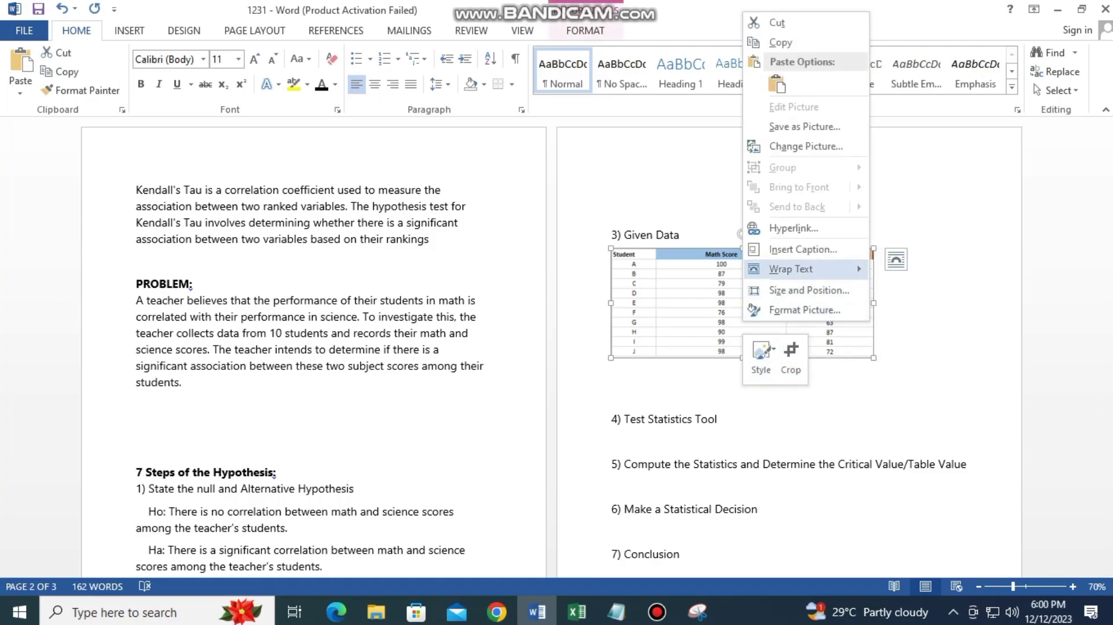
mouse_move(791, 269)
left_click(907, 311)
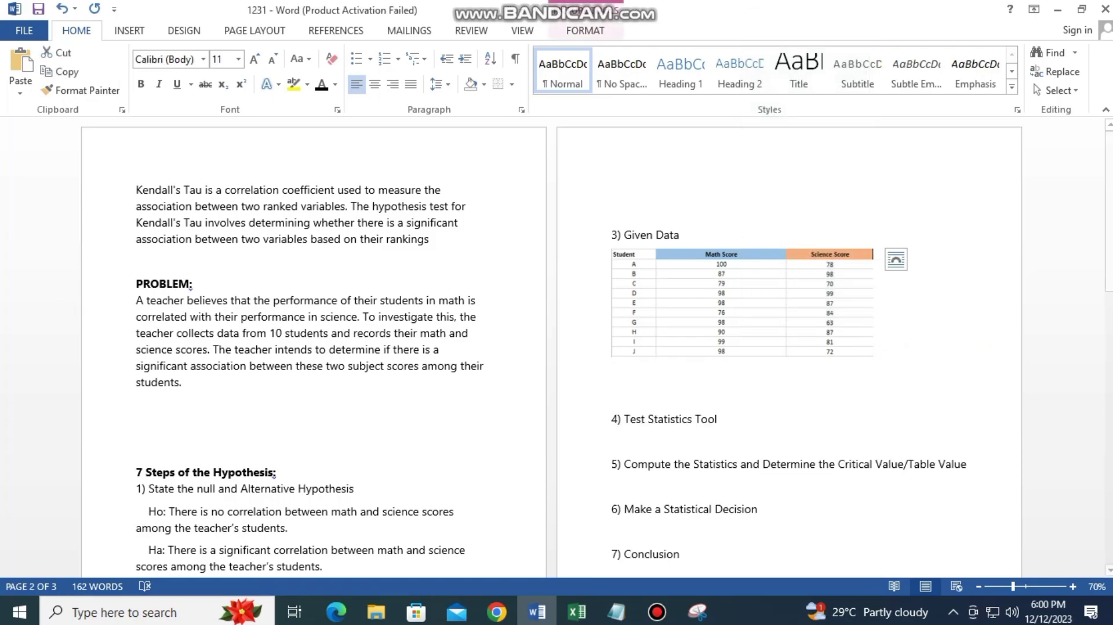
right_click(760, 283)
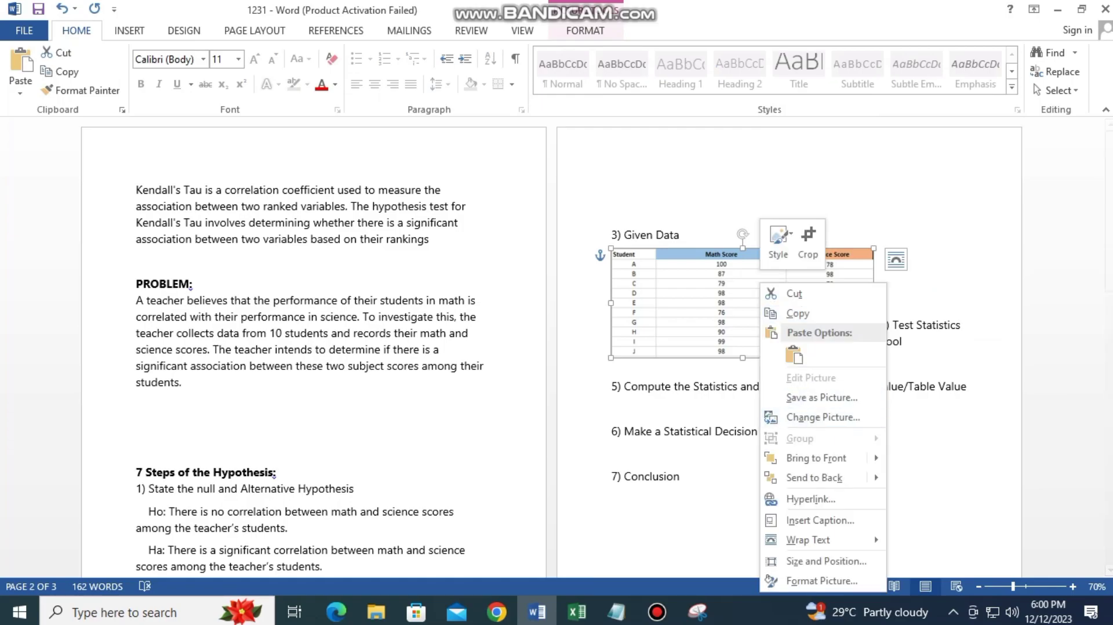
mouse_move(807, 540)
left_click(939, 459)
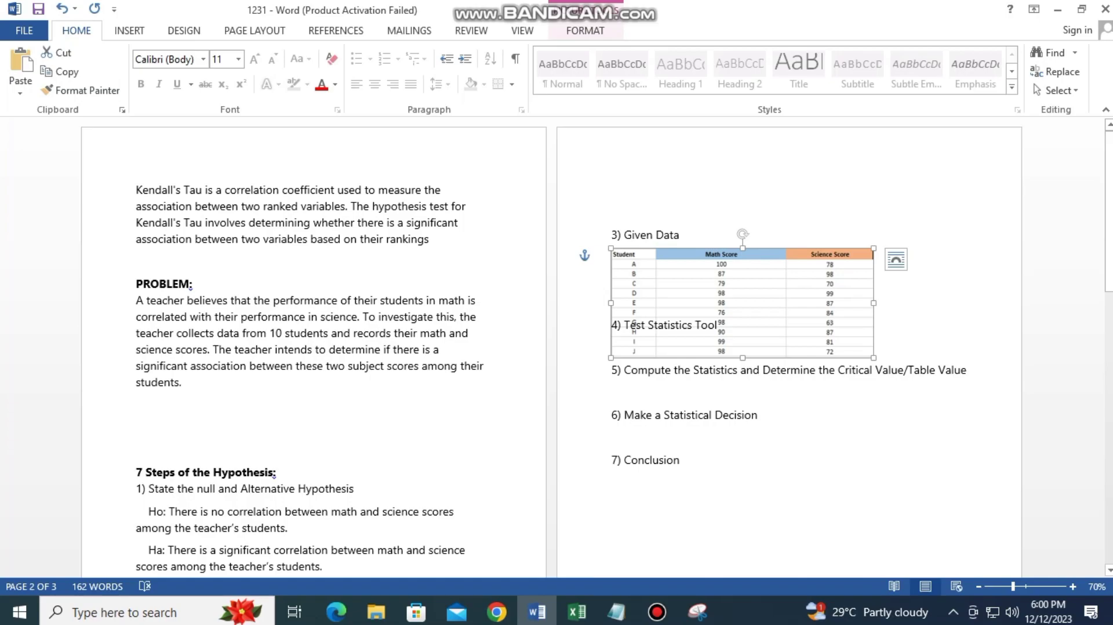
- Insert blank lines before "4) Test Statistics Tool" to move the heading below the score table picture
left_click(612, 325)
key("Return")
key("Return")
key("Return")
key("Return")
key("Return")
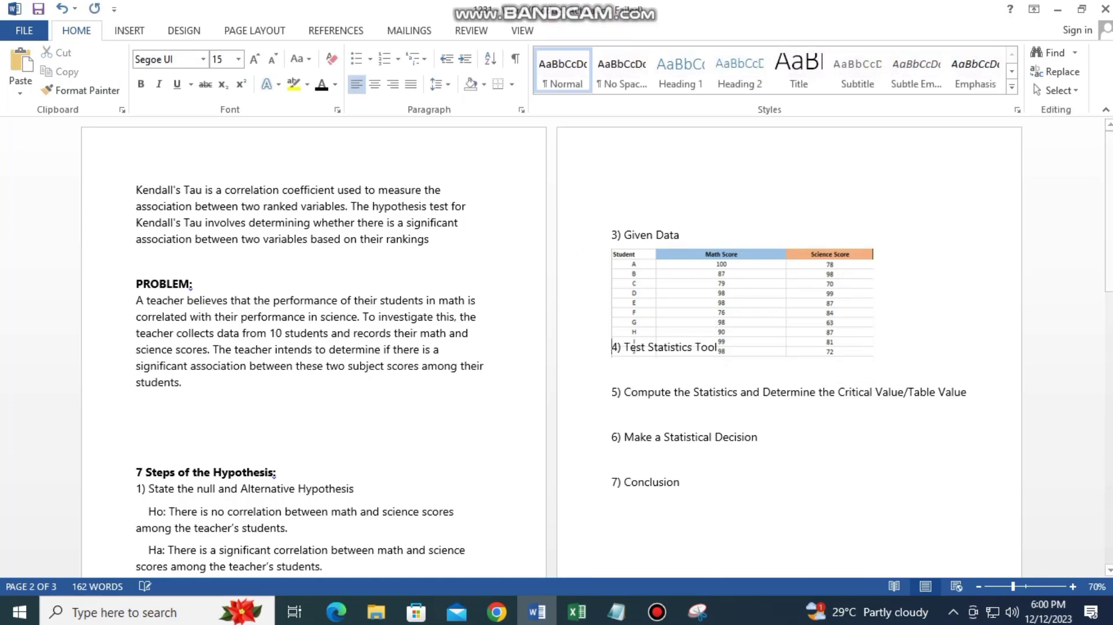
key("Return")
key("Return")
key("Return")
key("Return")
key("Return")
- Enlarge the score table picture from its lower corner until it spans the page's text width
left_click(748, 307)
left_click_drag(874, 358, 993, 407)
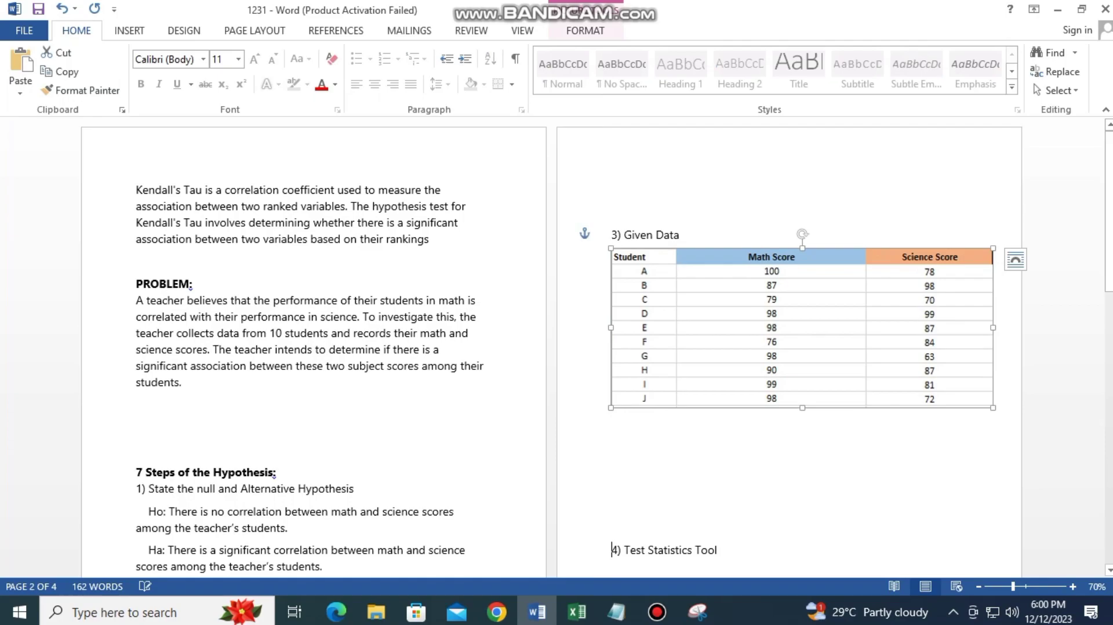
scroll(802, 328, "up", 4)
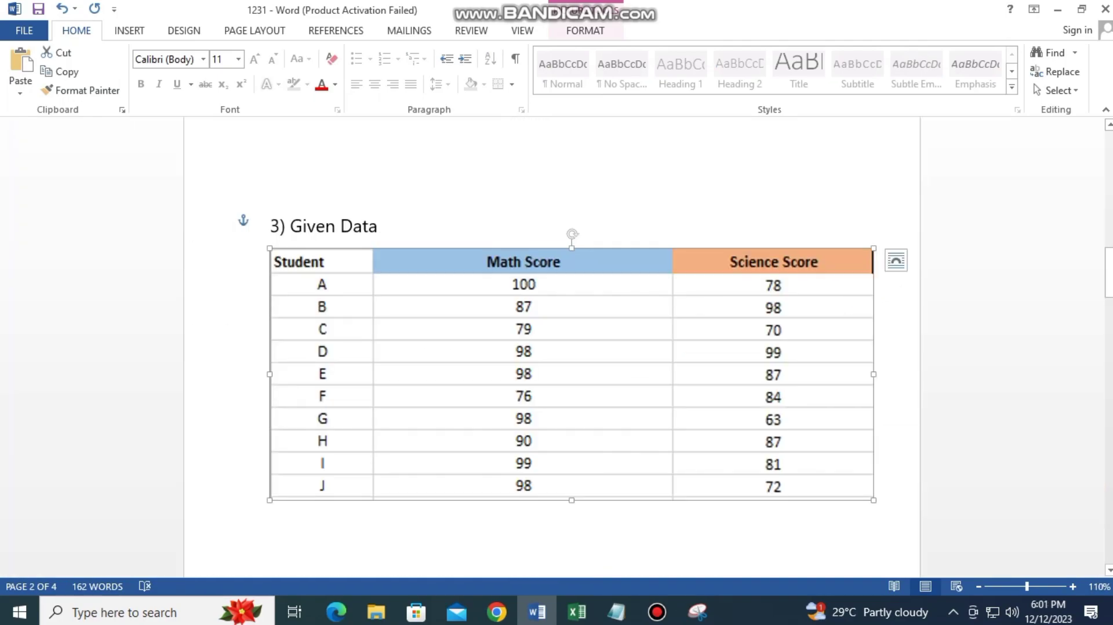
scroll(552, 347, "up", 2)
scroll(552, 348, "down", 3)
- Remove three blank lines above the "4) Test Statistics Tool" heading
left_click(272, 462)
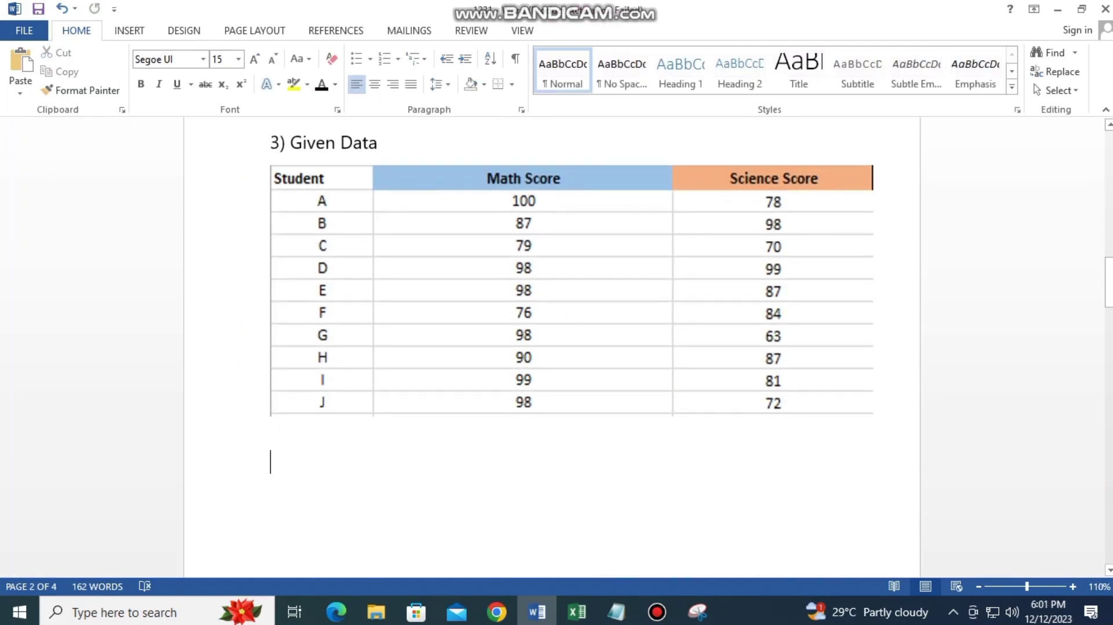
scroll(552, 348, "down", 3)
left_click(270, 432)
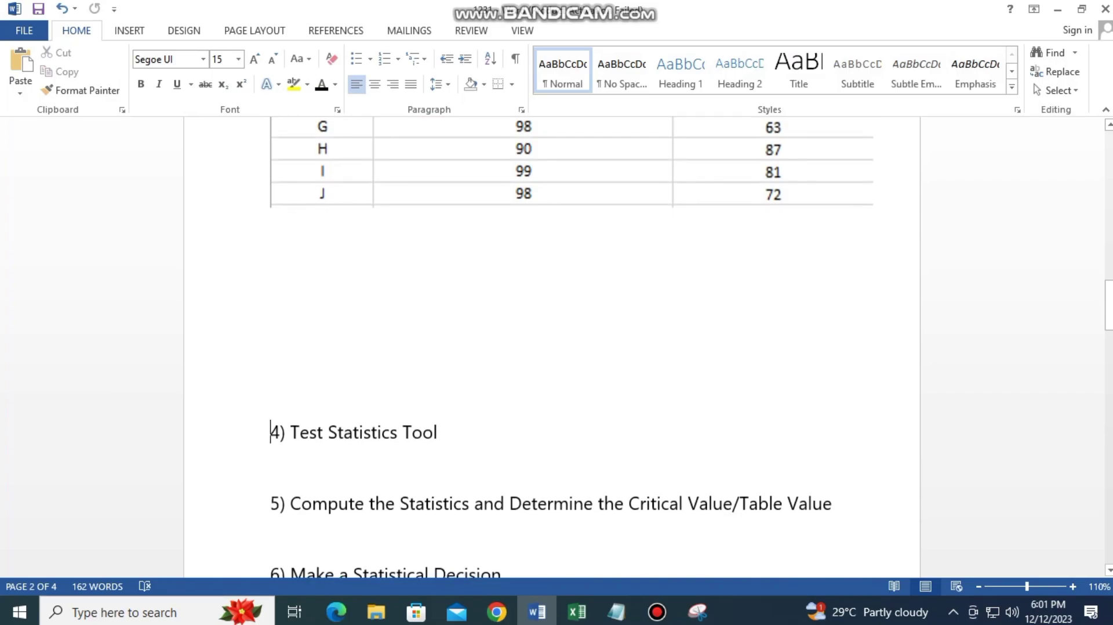
key("BackSpace")
key("BackSpace")
key("BackSpace")
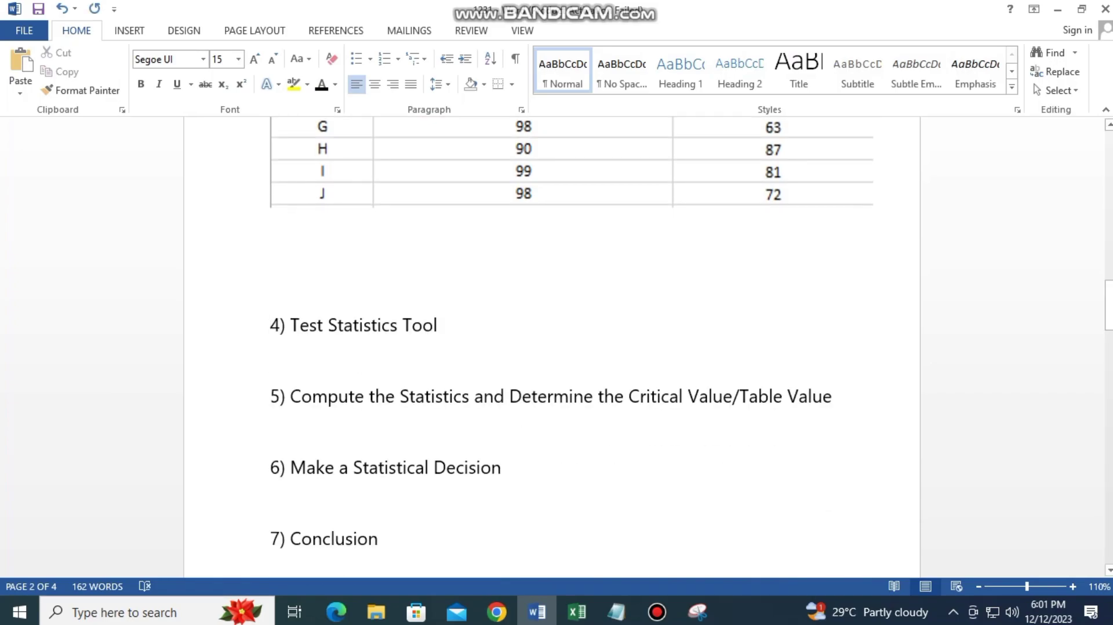
- Add "Kendall's Tau" on an indented line under "4) Test Statistics Tool", followed by a new line
left_click(438, 325)
key("alt+Tab")
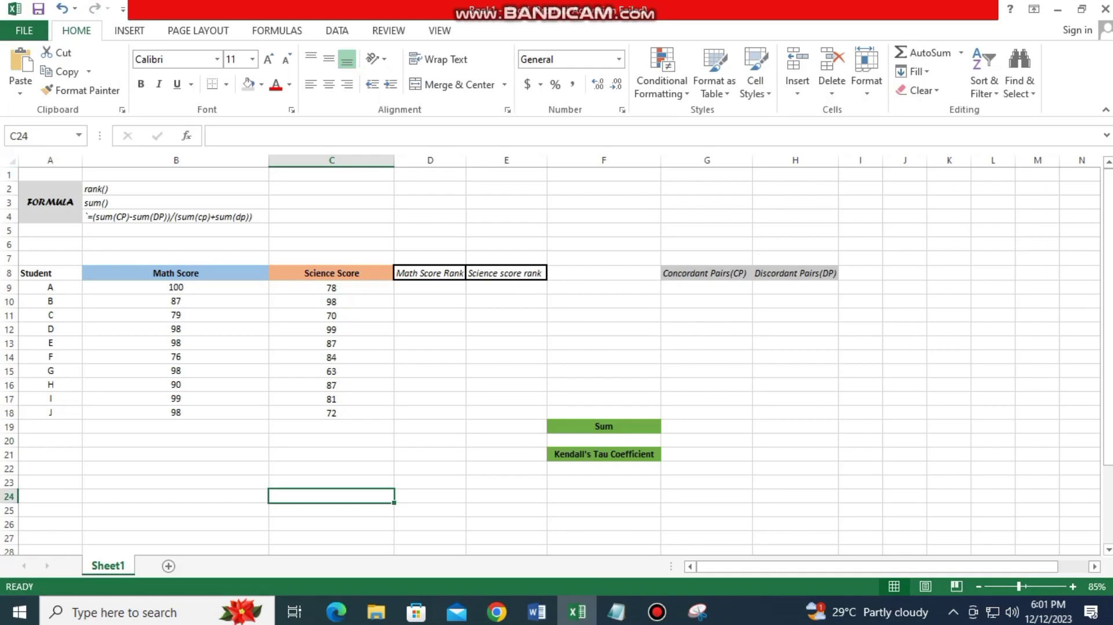
key("alt+Tab")
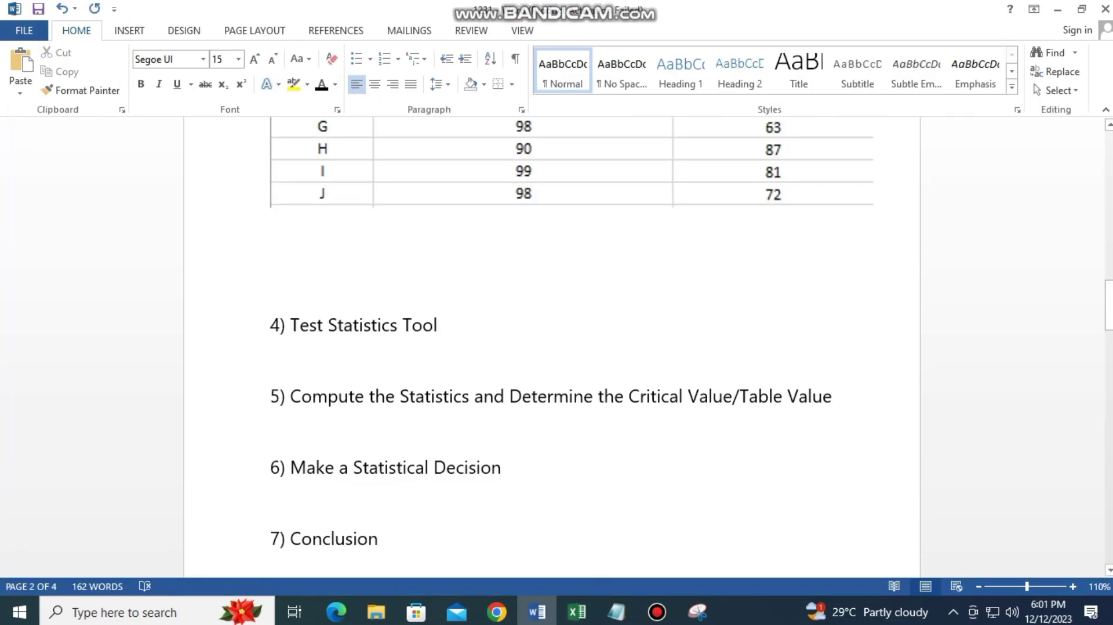
key("Return")
type("Kenda")
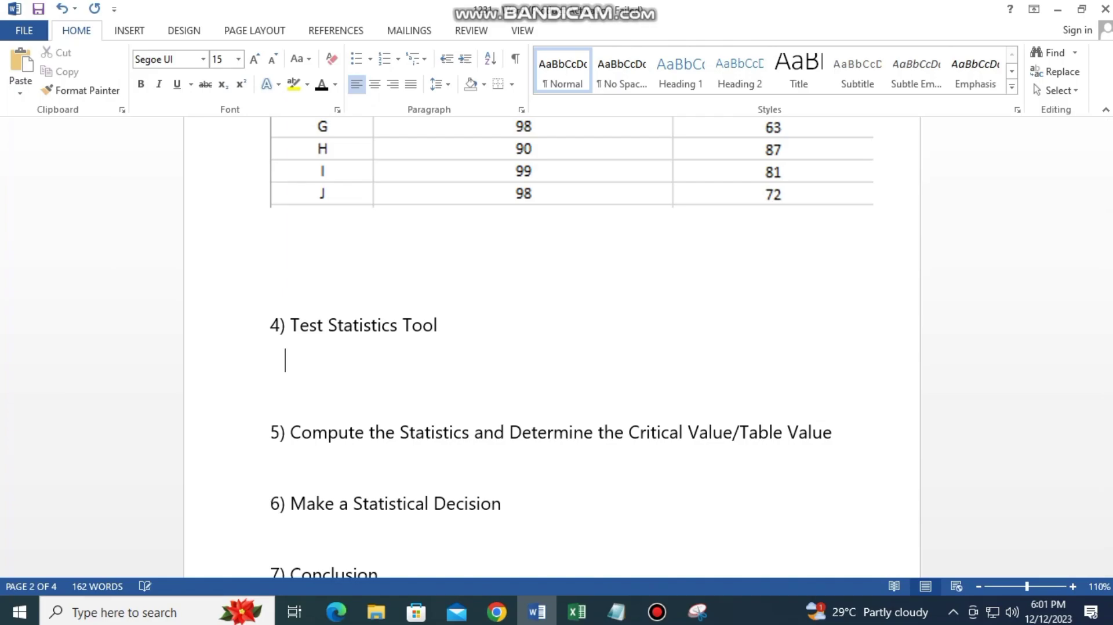
type("ll")
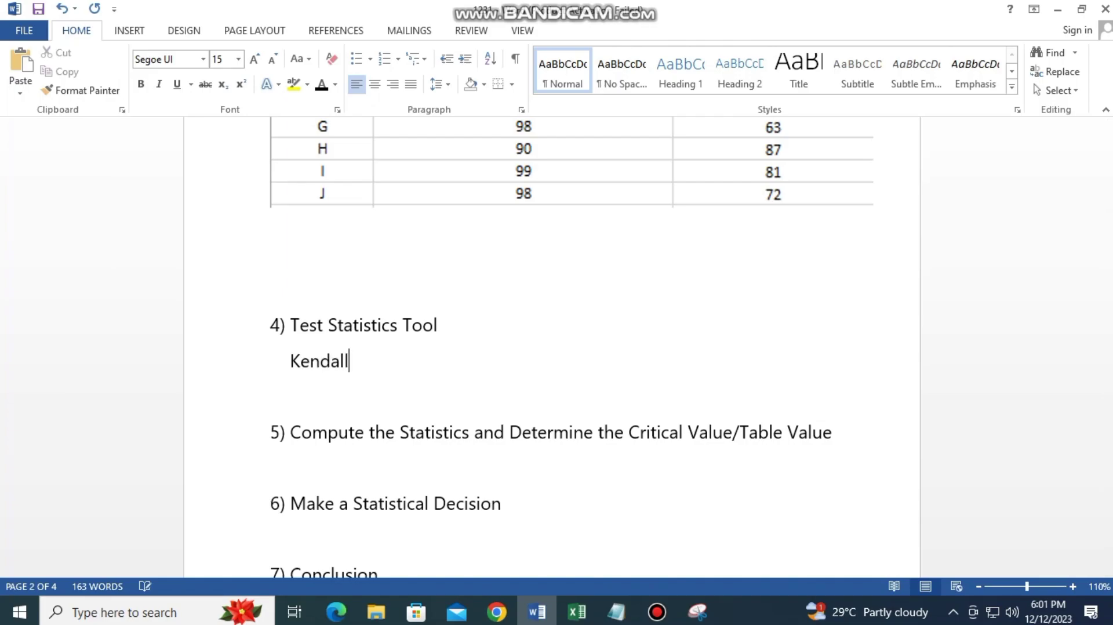
type("'s Tau")
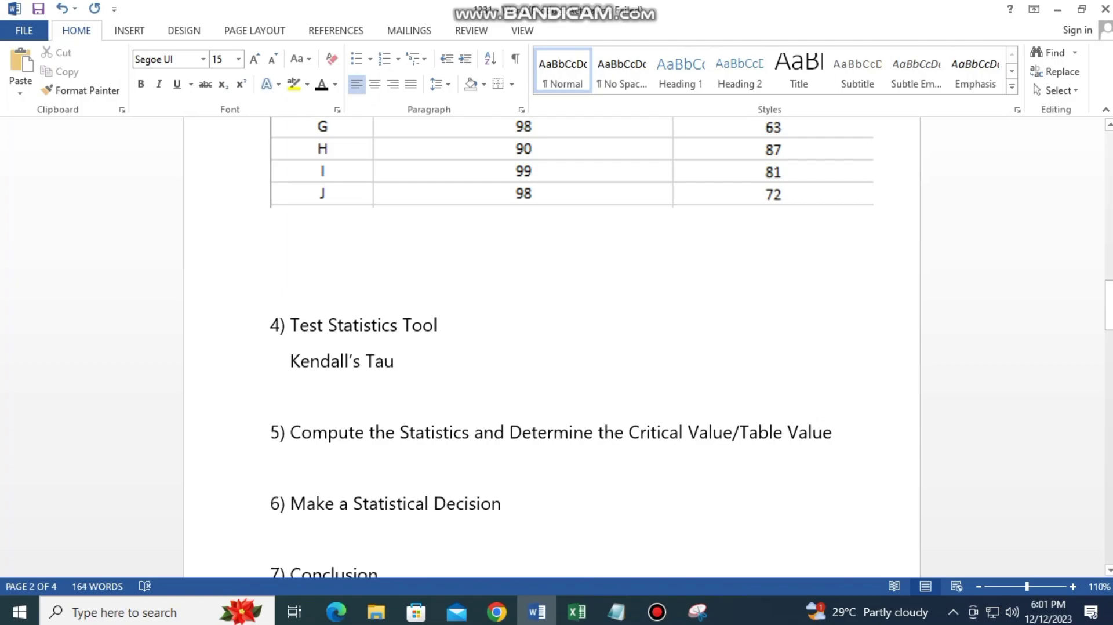
key("Return")
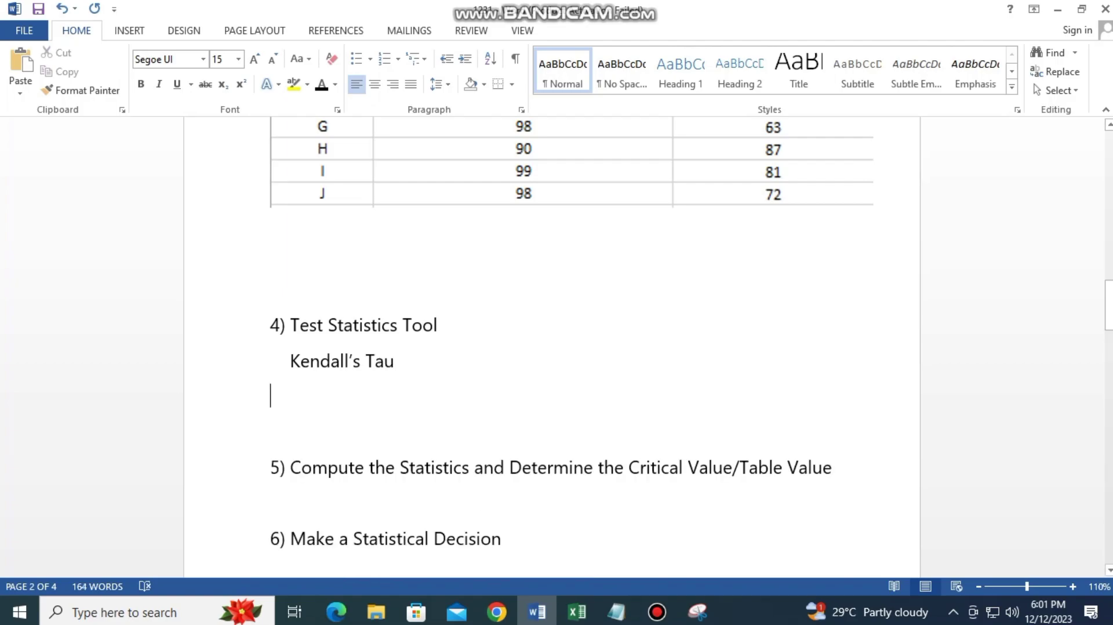
- Switch to Excel and capture a snip of the FORMULA block in A2:B4 with Snipping Tool
key("alt+Tab")
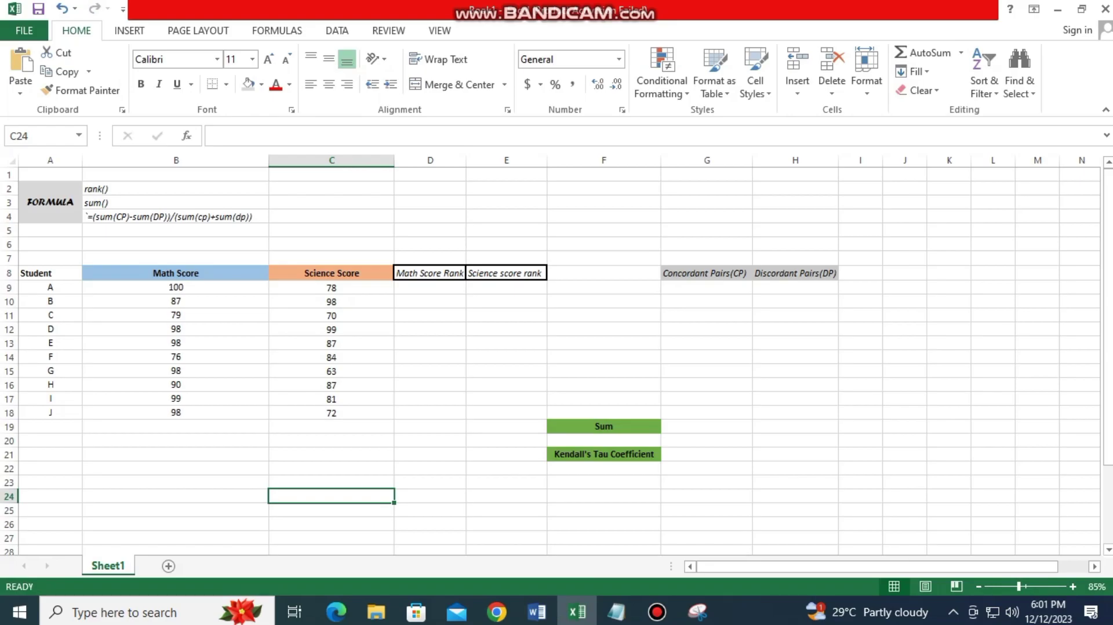
scroll(551, 354, "up", 1)
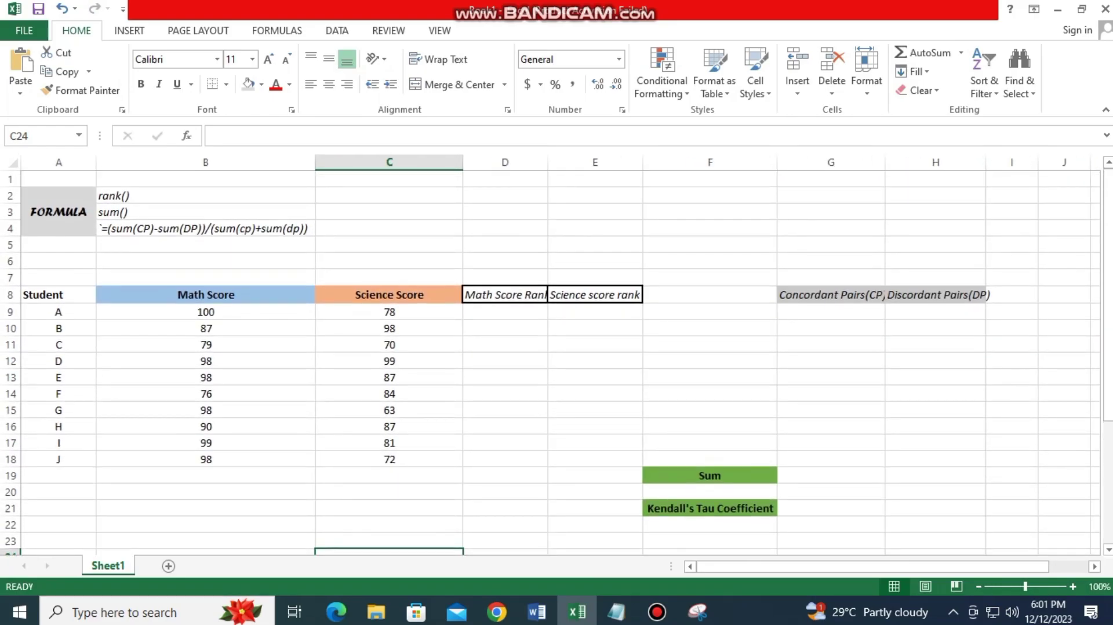
left_click(698, 611)
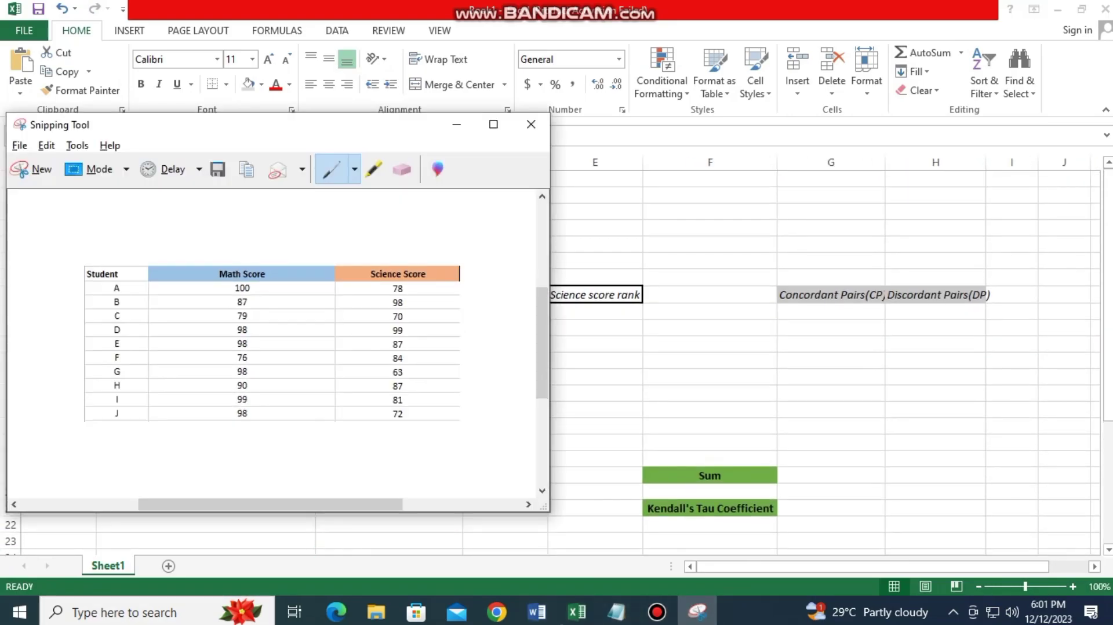
left_click(35, 169)
left_click_drag(19, 186, 317, 236)
- Paste the formula snip into the Word document below "Kendall's Tau" and add a new line after it
key("alt+Tab")
key("alt+Tab")
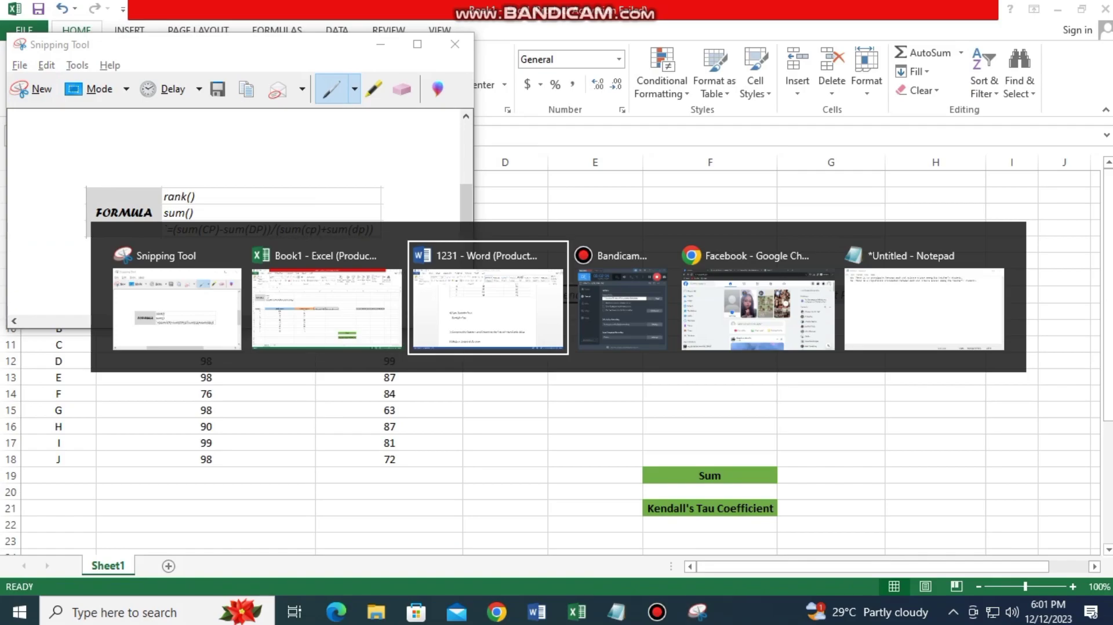
key("ctrl+v")
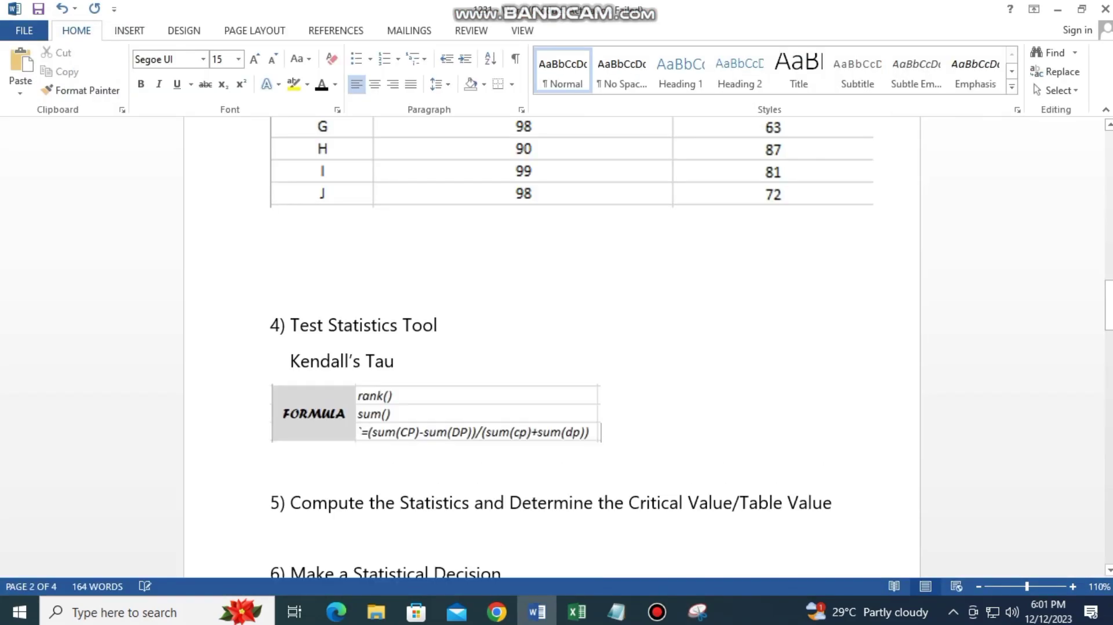
left_click(435, 413)
left_click(649, 426)
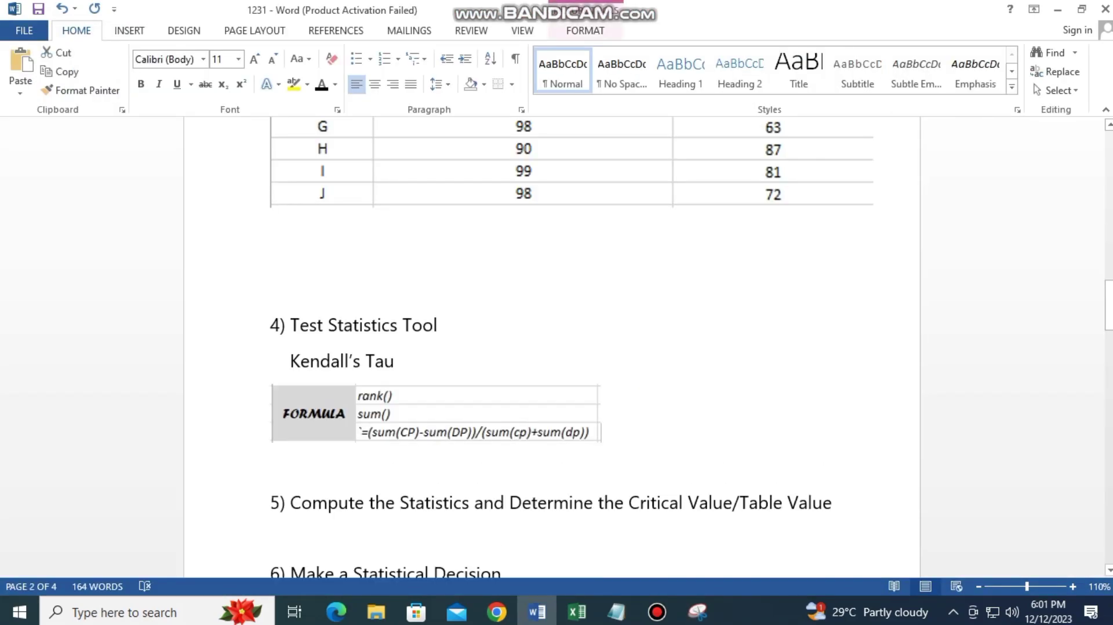
key("Return")
scroll(552, 348, "down", 1)
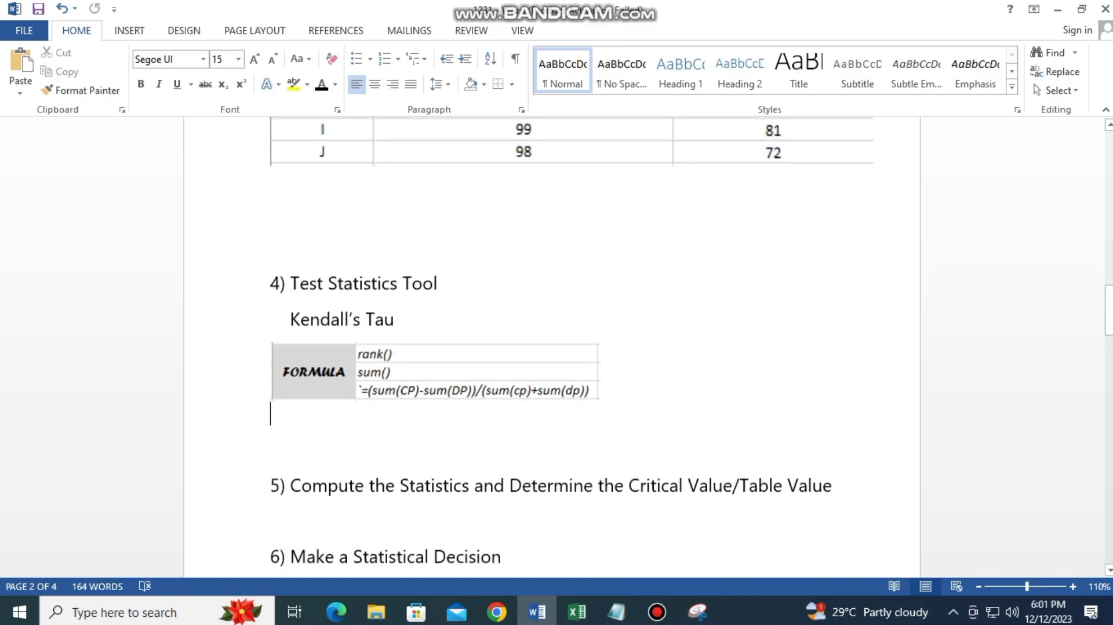
scroll(550, 347, "down", 1)
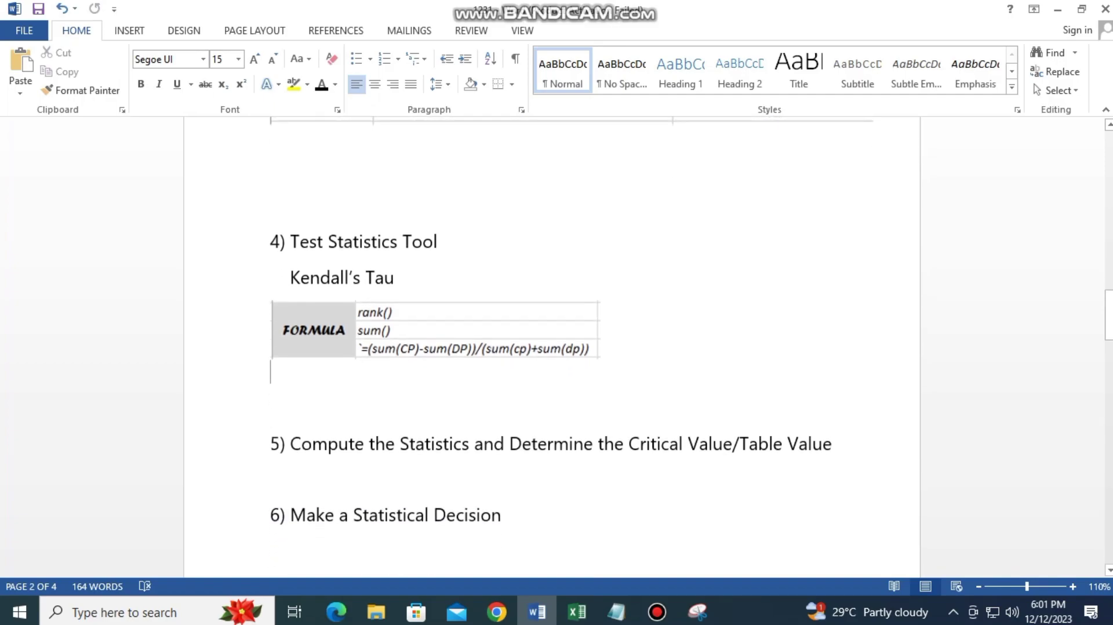
- Switch from the Word document back to the score worksheet in Excel
left_click(291, 444)
scroll(550, 348, "down", 2)
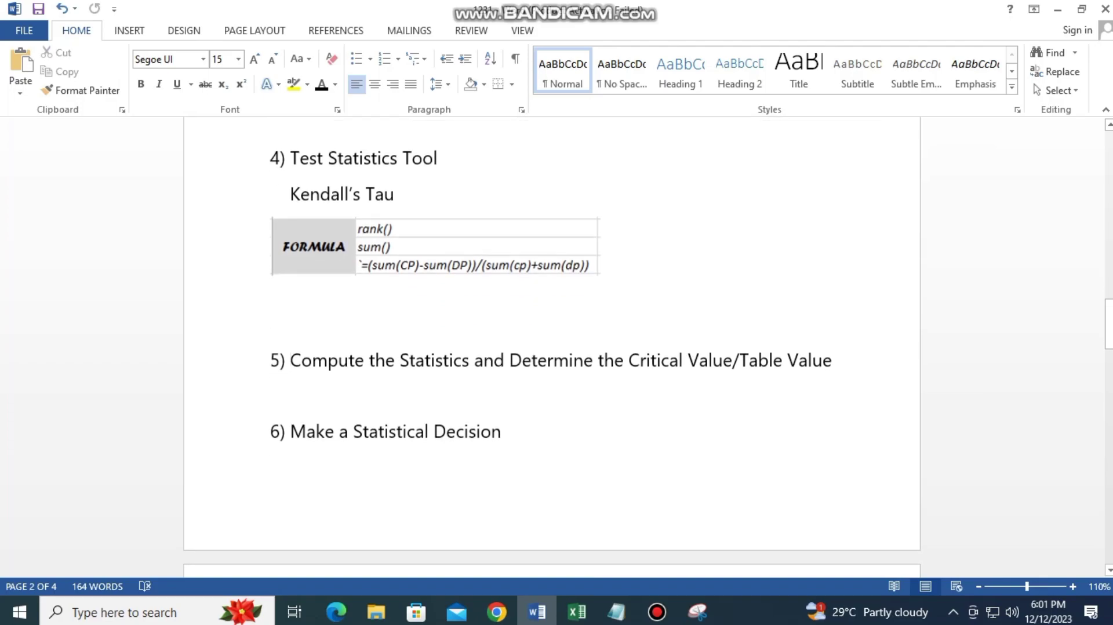
key("alt+Tab")
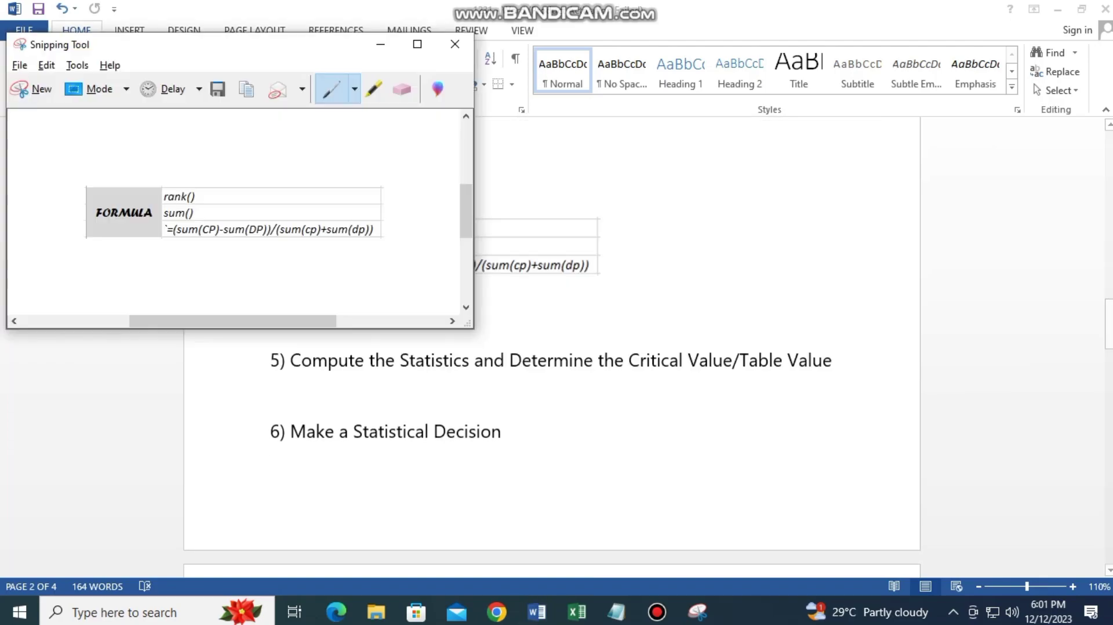
key("alt+Tab")
key("alt+Tab")
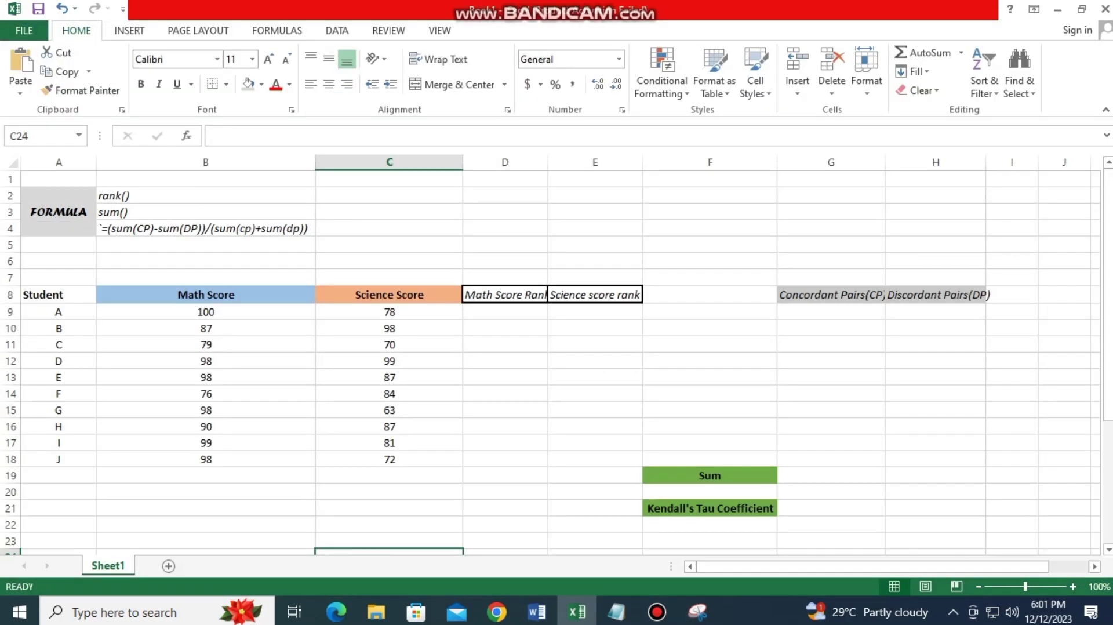
key("Up")
key("Up")
key("Up")
key("Up")
key("Up")
key("Up")
key("Up")
key("Up")
key("Up")
key("Up")
key("Up")
key("Up")
key("Up")
key("Up")
key("Up")
key("Left")
key("F2")
left_click(206, 345)
left_click(206, 443)
left_click(205, 328)
left_click(206, 321)
left_click(206, 312)
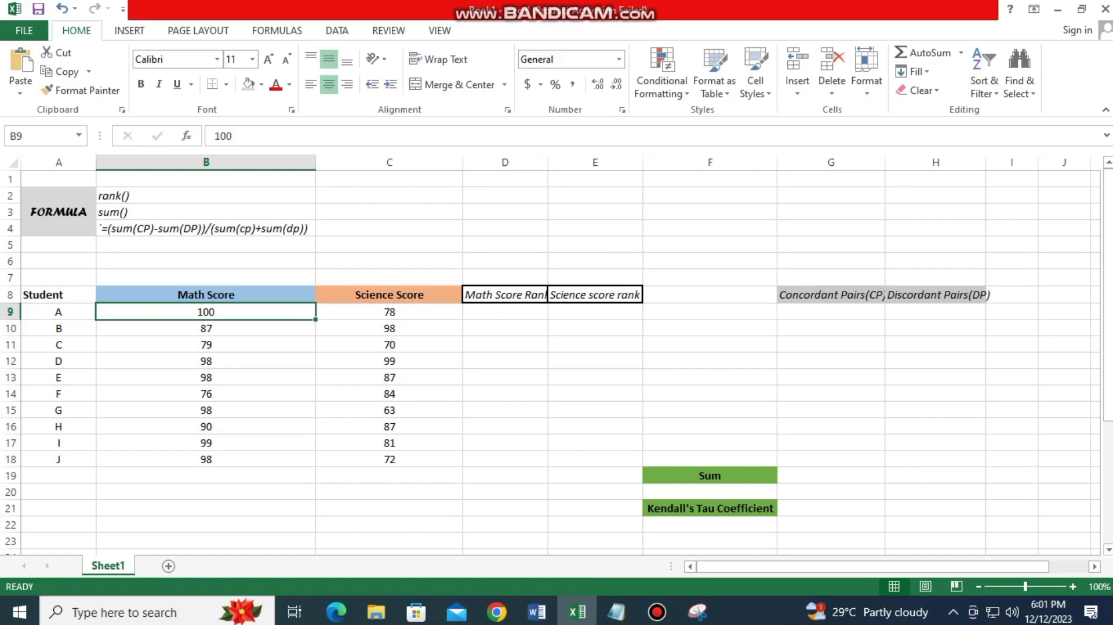
- Insert the RANK function in D9 under the Math Score Rank heading
left_click(505, 312)
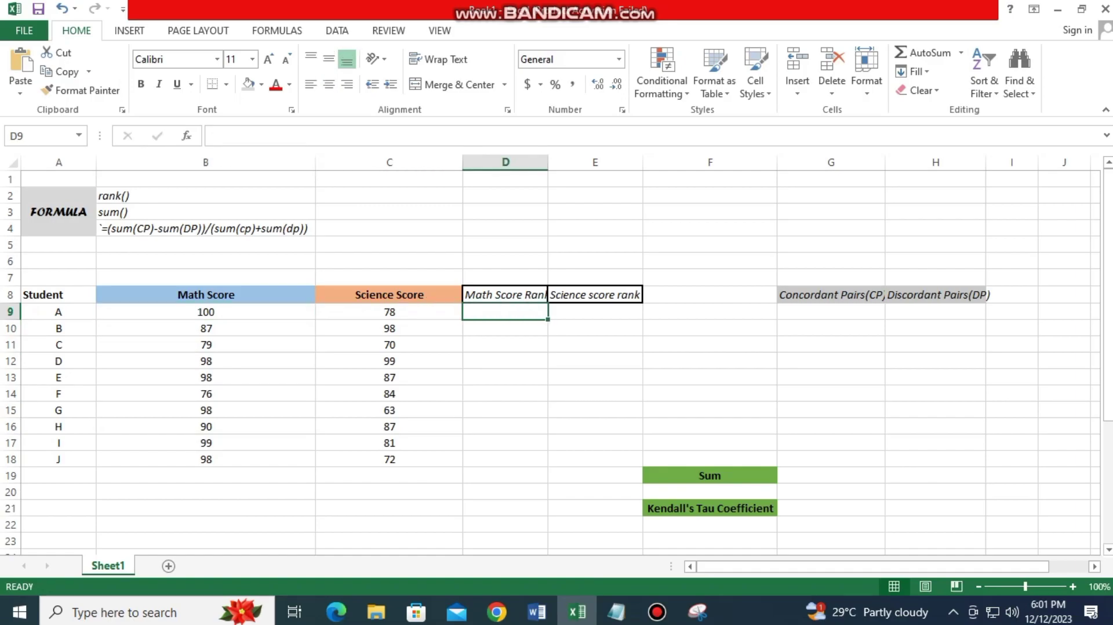
right_click(504, 311)
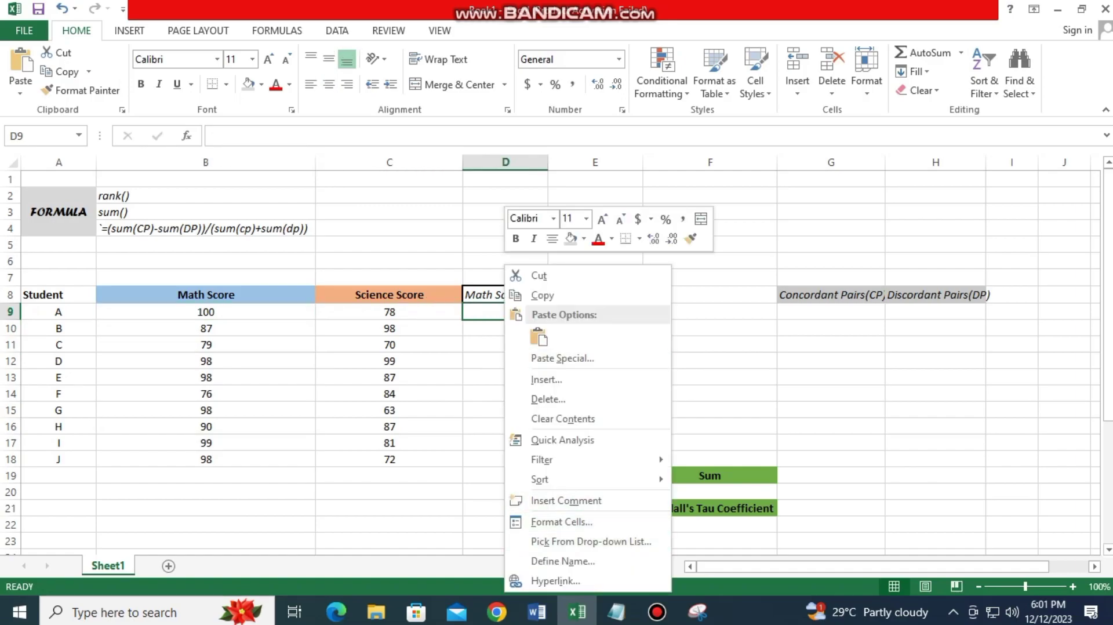
key("Escape")
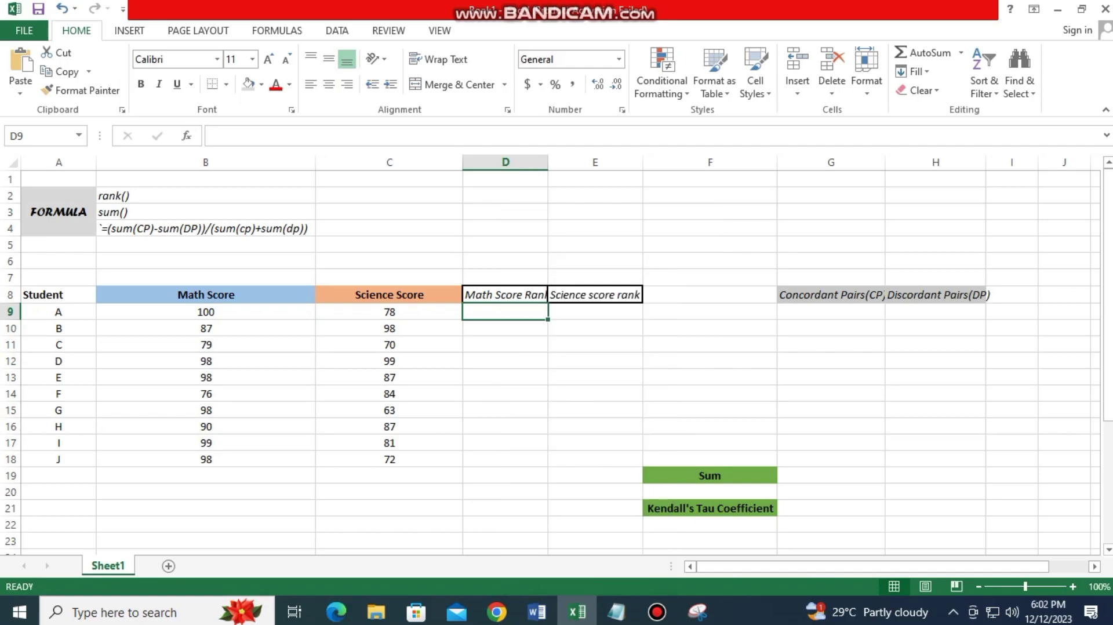
type("=")
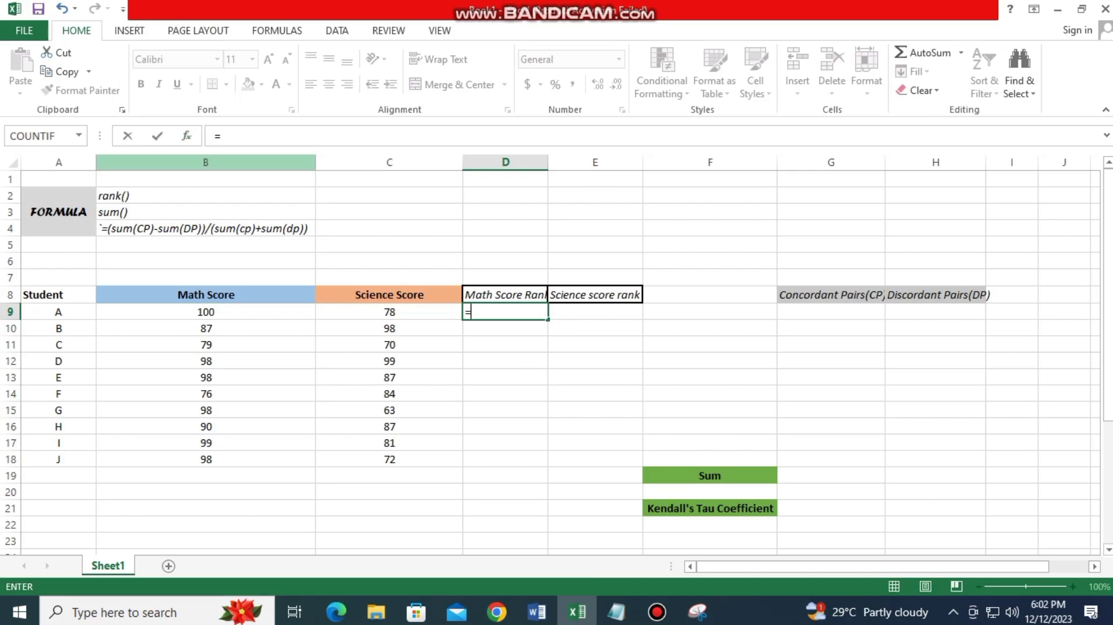
left_click(186, 137)
scroll(825, 393, "down", 1)
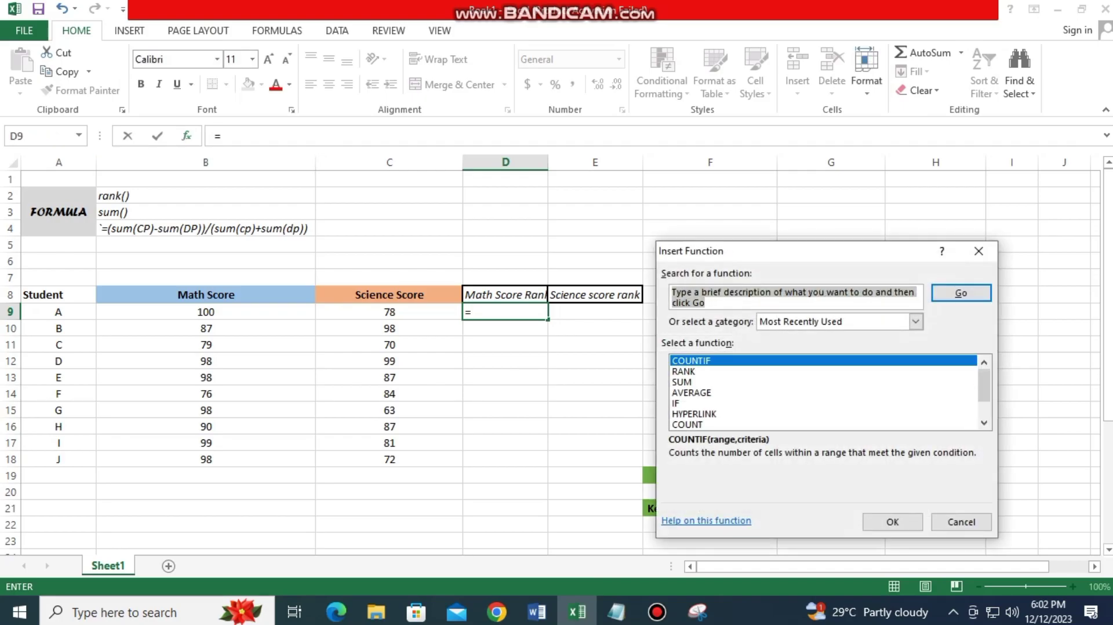
left_click(684, 371)
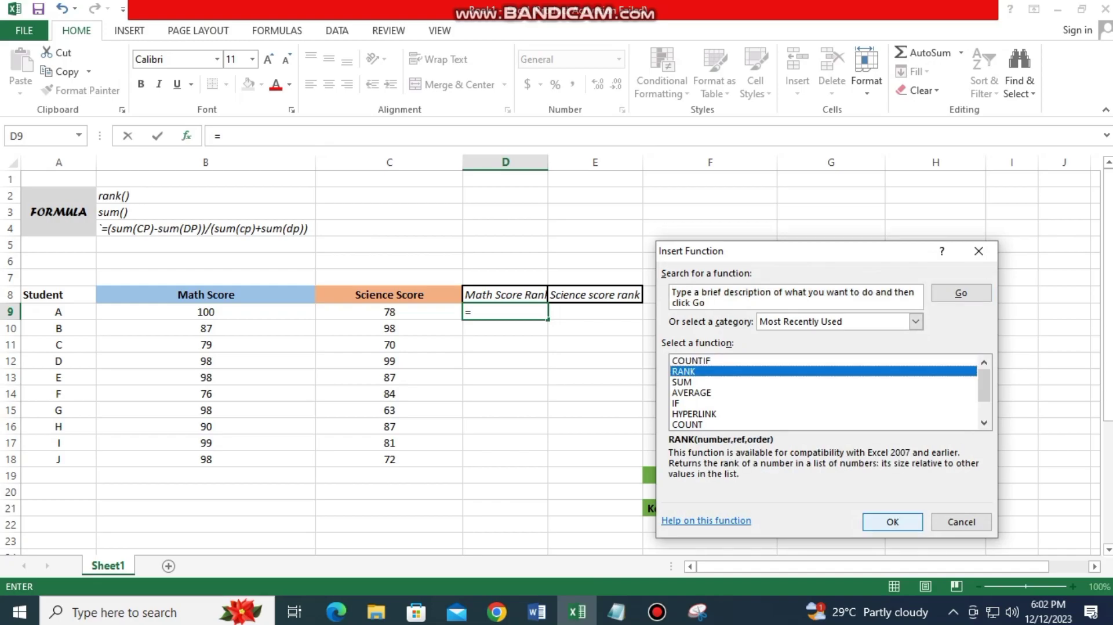
left_click(892, 522)
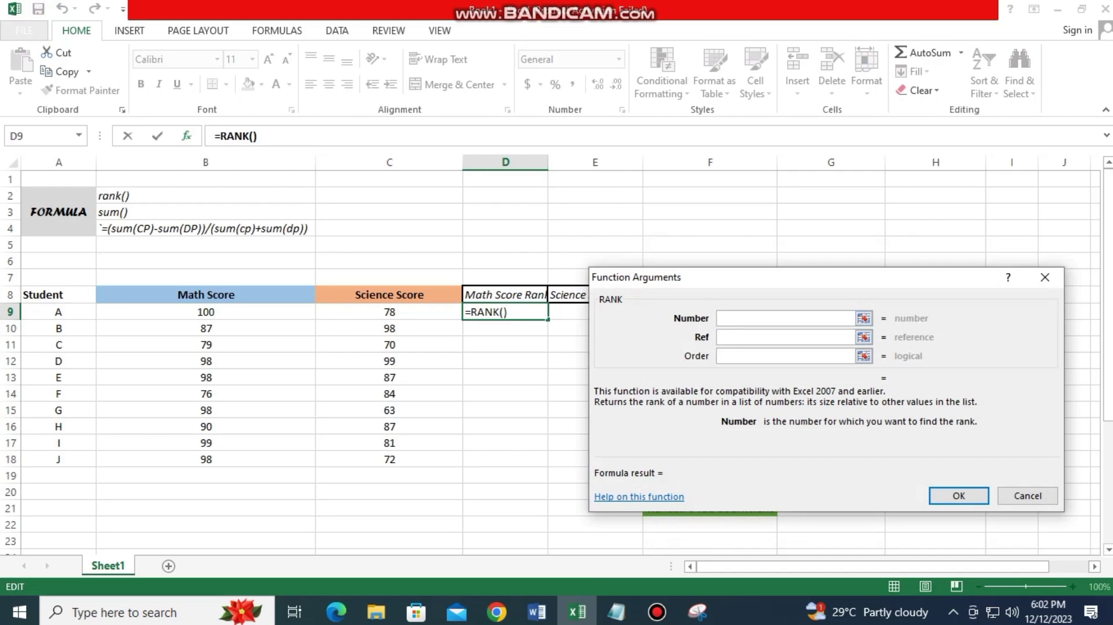
- Set the RANK arguments to B9 as the number and B9:B18 as the reference range
left_click(205, 312)
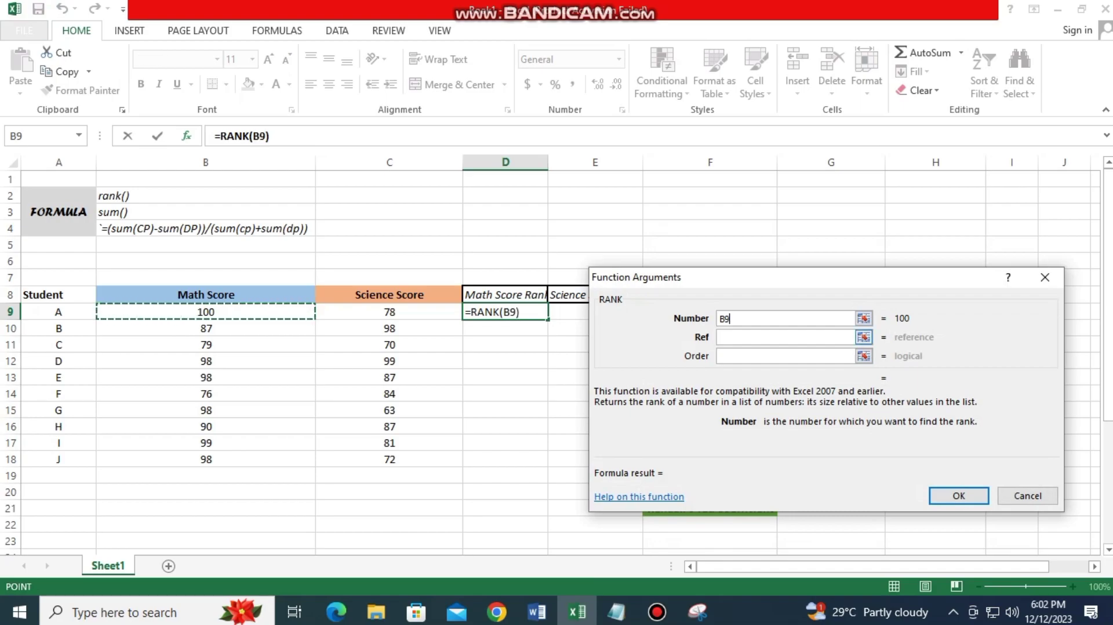
left_click(786, 338)
left_click(206, 312)
left_click(206, 459)
left_click(206, 312)
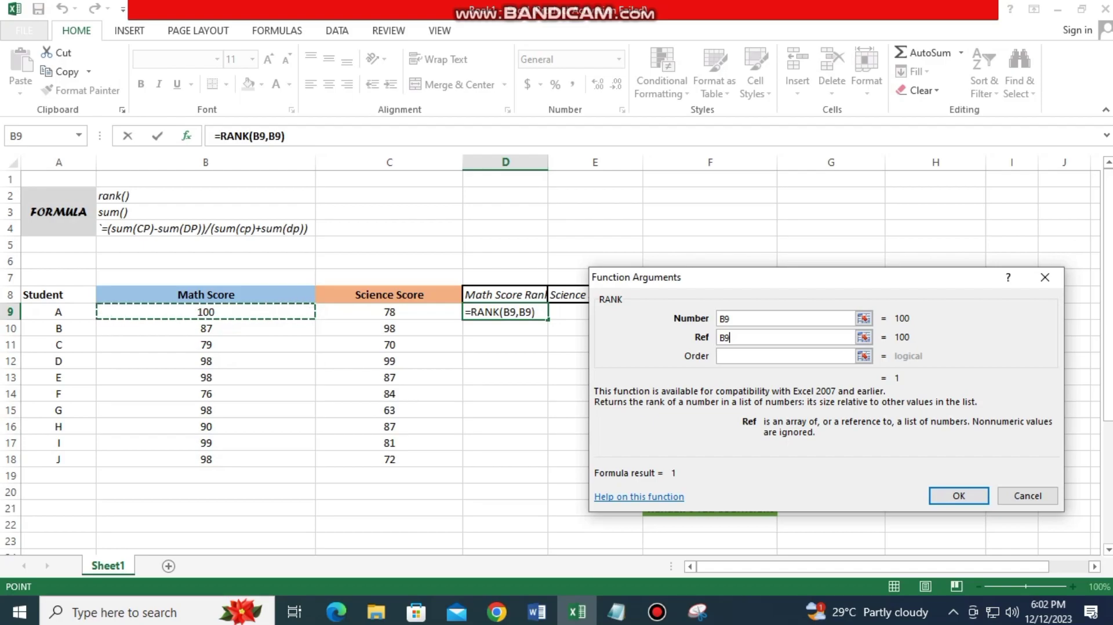
left_click_drag(206, 312, 206, 459)
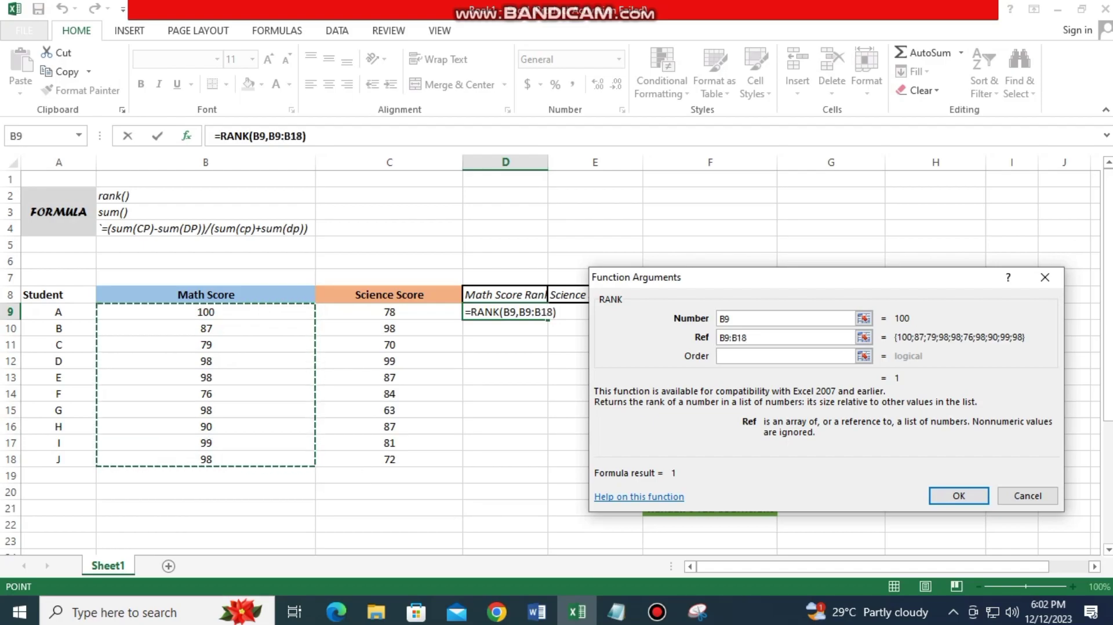
- Lock the reference rows as B$9:B$18 and enter the RANK formula in D9
left_click_drag(765, 282, 508, 236)
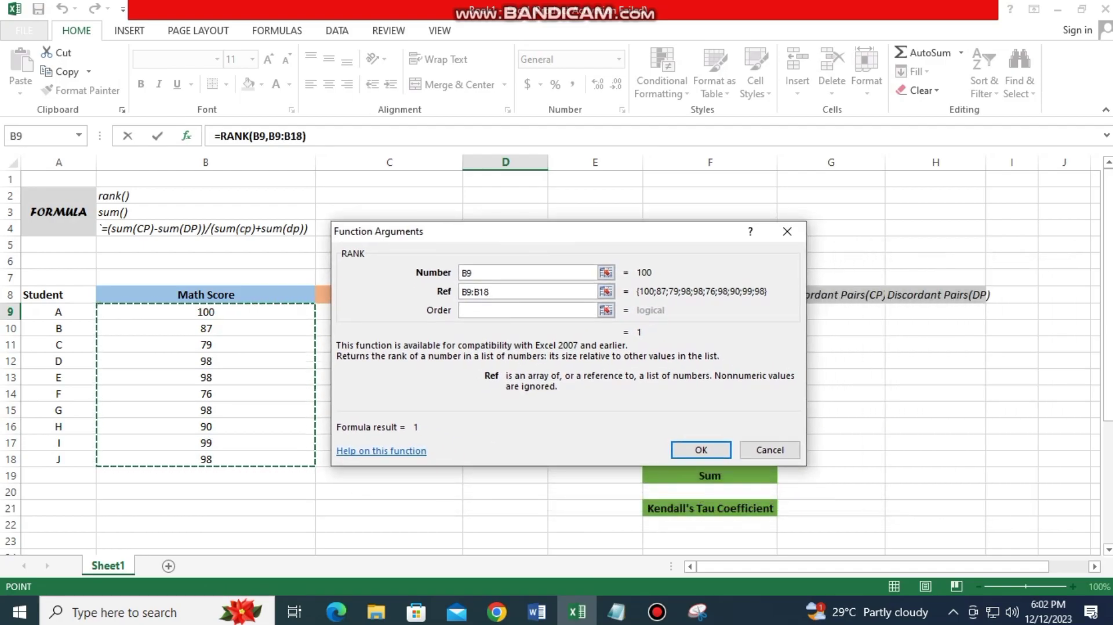
left_click(466, 291)
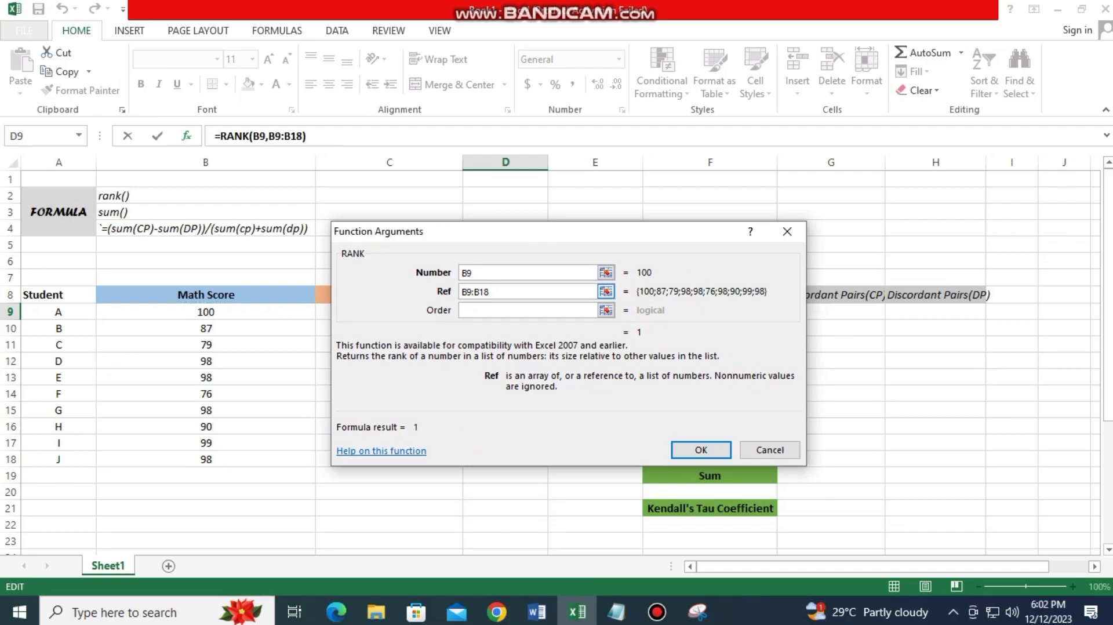
type("$9:B$")
mouse_move(528, 238)
left_mouse_down()
mouse_move(568, 332)
mouse_move(517, 237)
left_mouse_up()
left_click(690, 449)
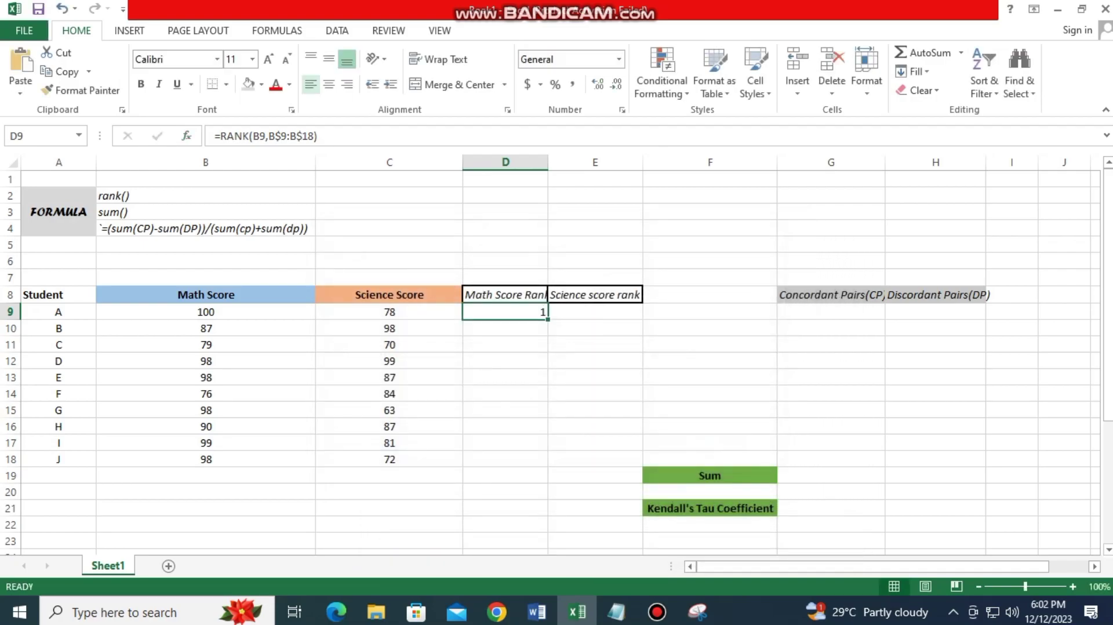
- Center the rank in D9 vertically and horizontally, and fill the formula down through D18
left_click(328, 59)
left_click(328, 85)
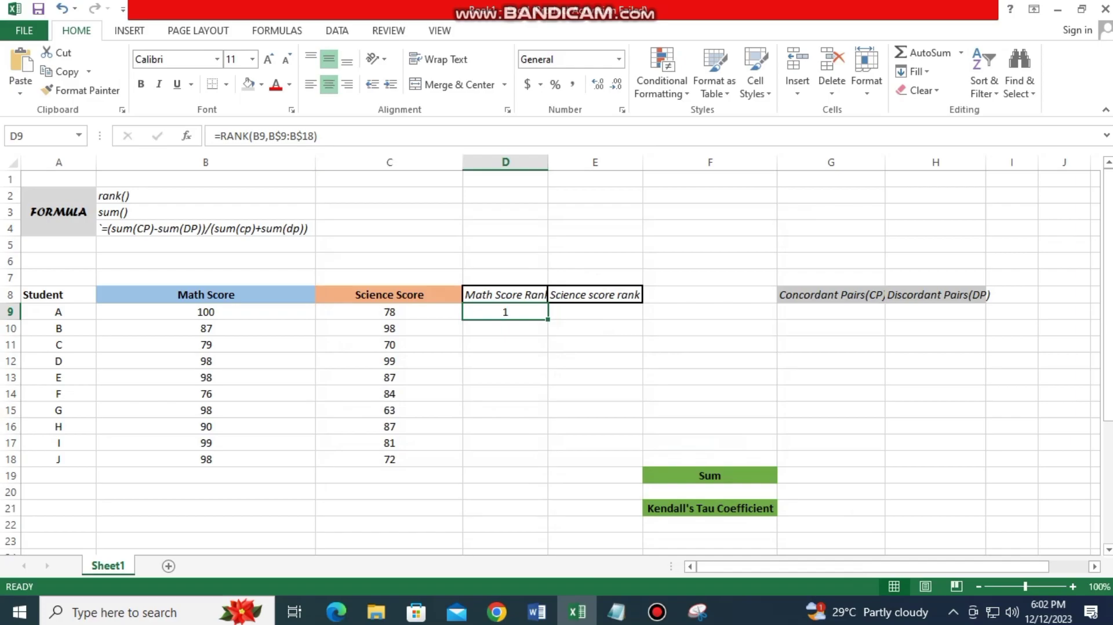
left_click_drag(547, 319, 547, 466)
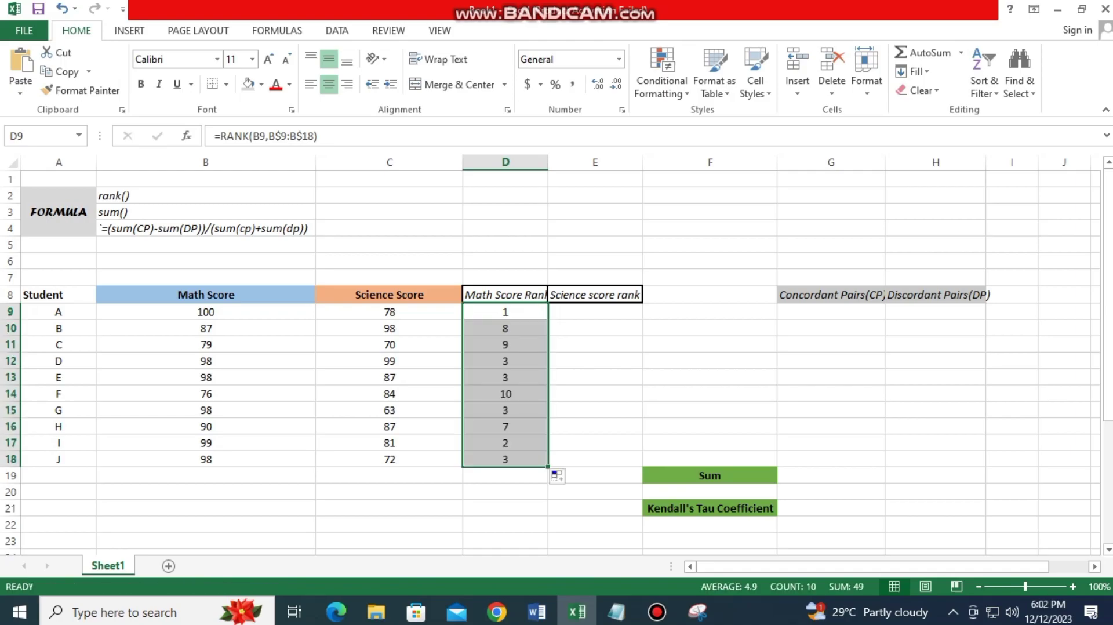
- Insert the RANK function in E9 under Science score rank, with C9 as its number argument
left_click(597, 475)
left_click(596, 311)
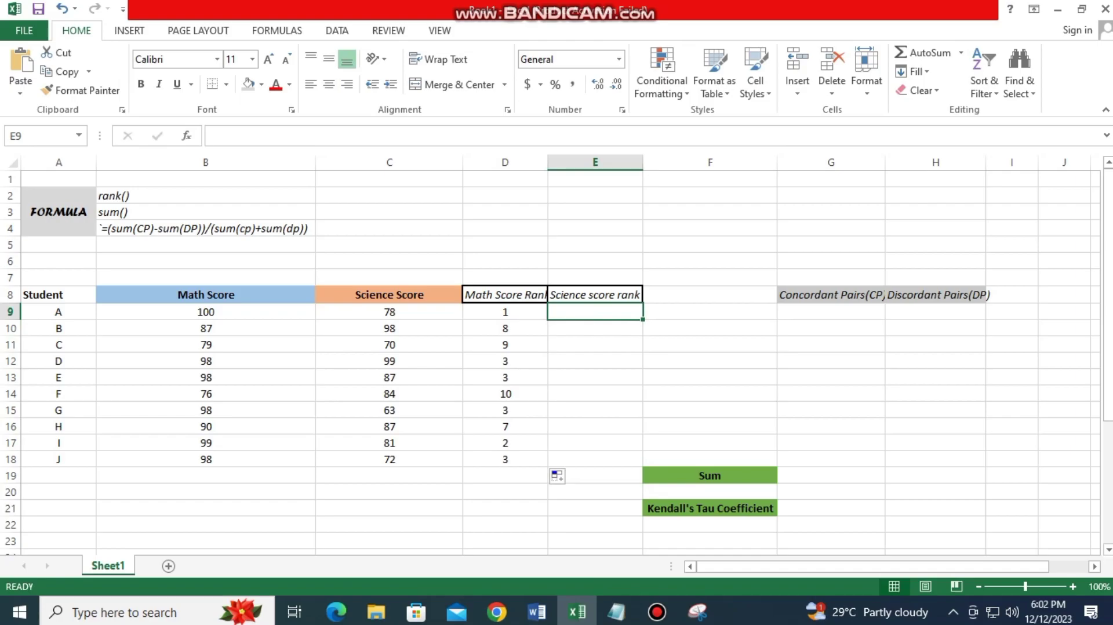
key("shift+F3")
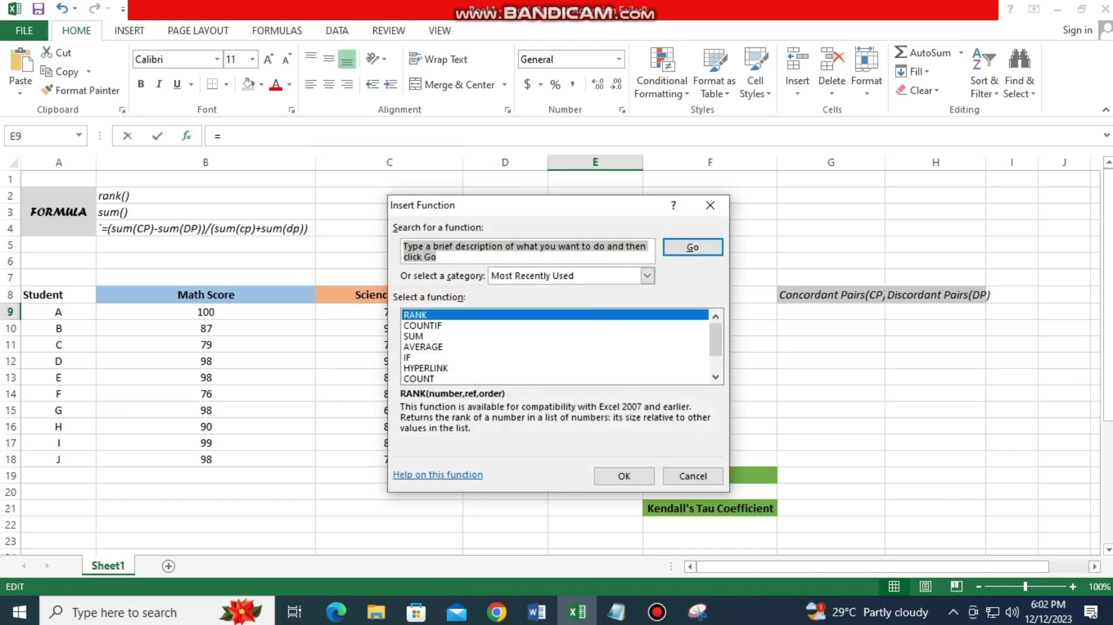
key("Return")
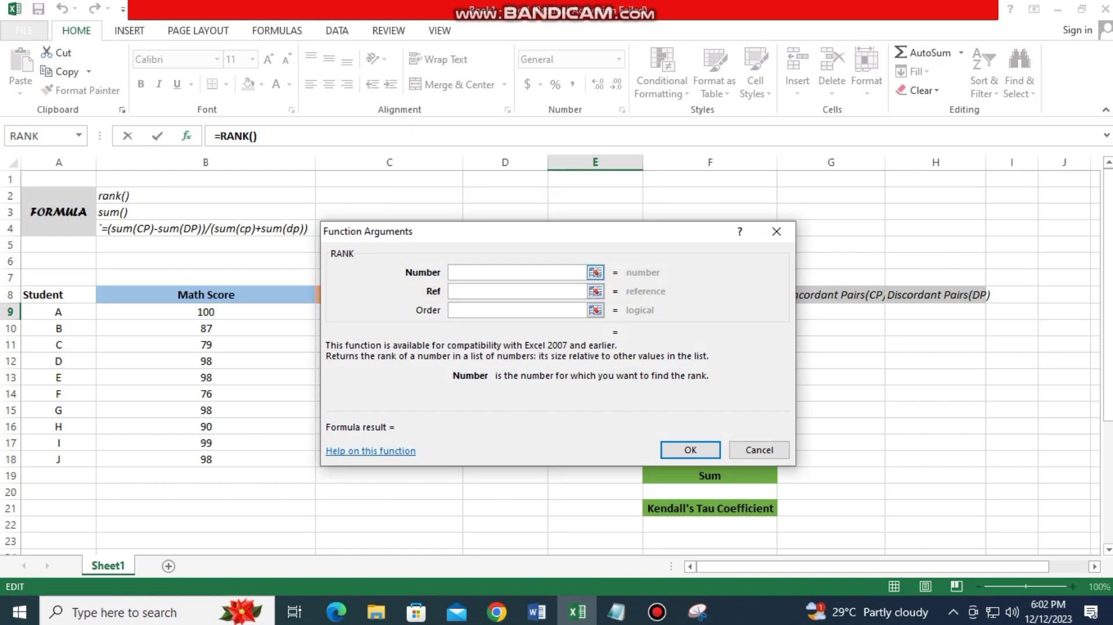
left_click(596, 273)
left_click(389, 312)
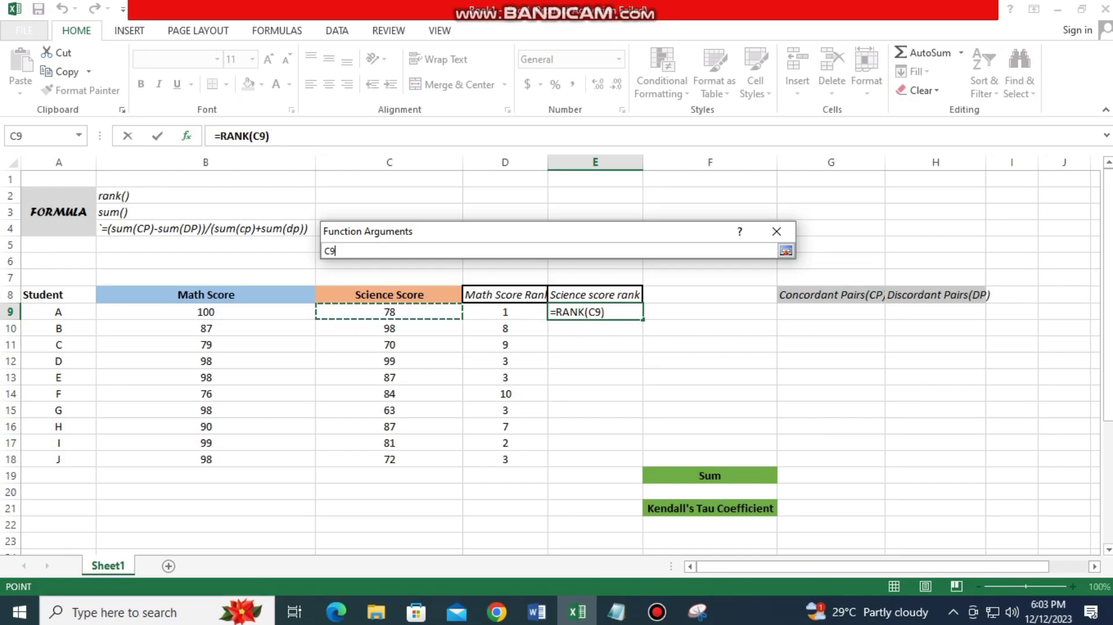
left_click(786, 250)
- Set the reference range of the science RANK function to C9:C18
left_click(596, 291)
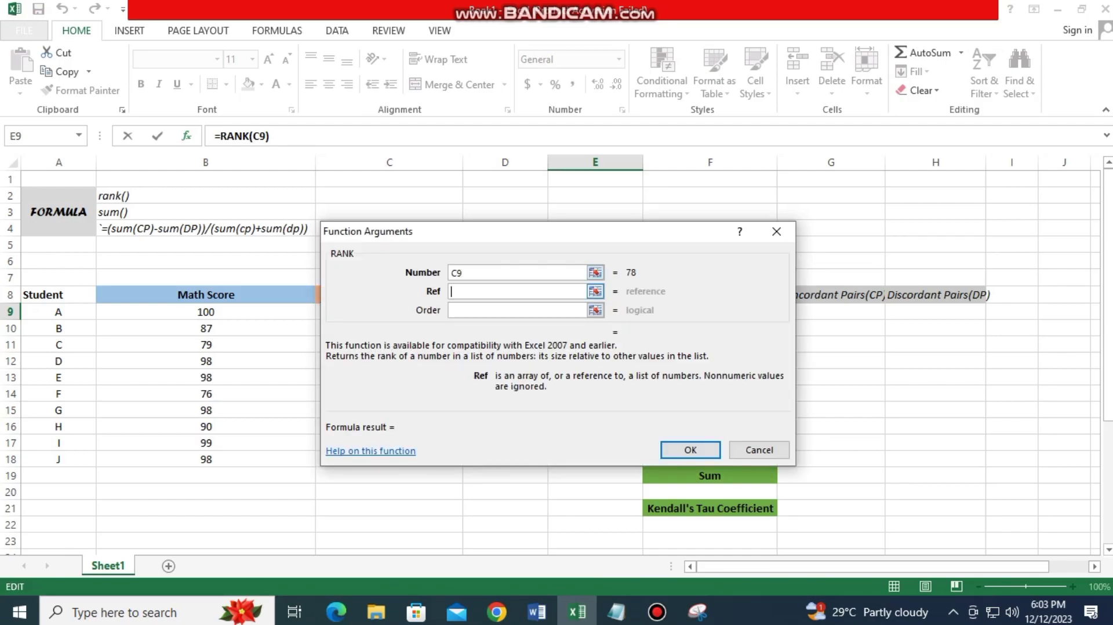
left_click(596, 291)
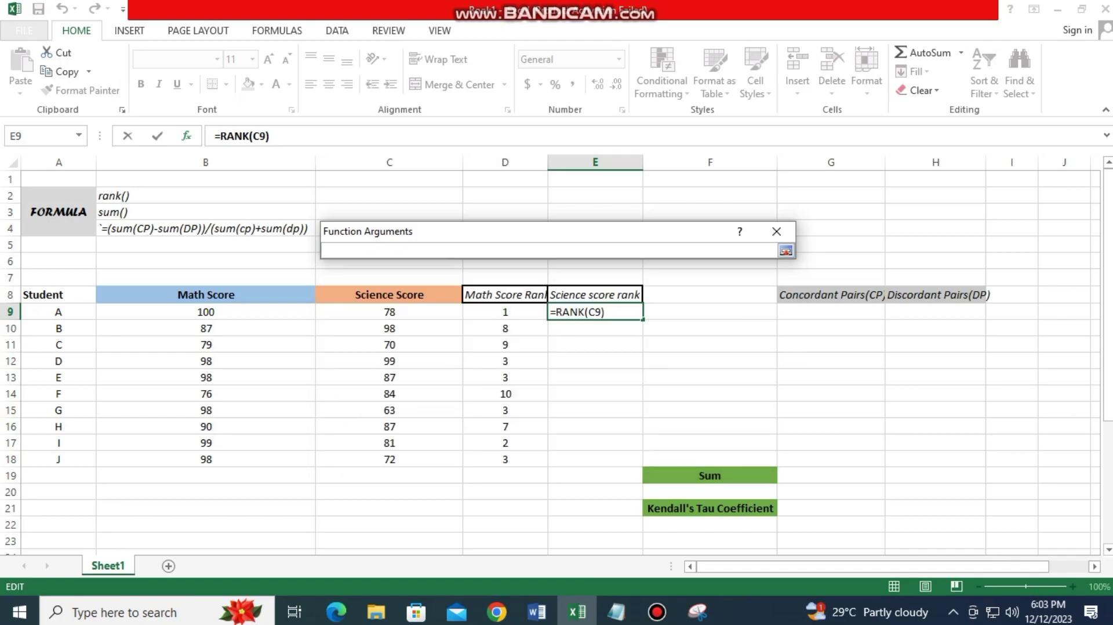
left_click_drag(389, 312, 390, 459)
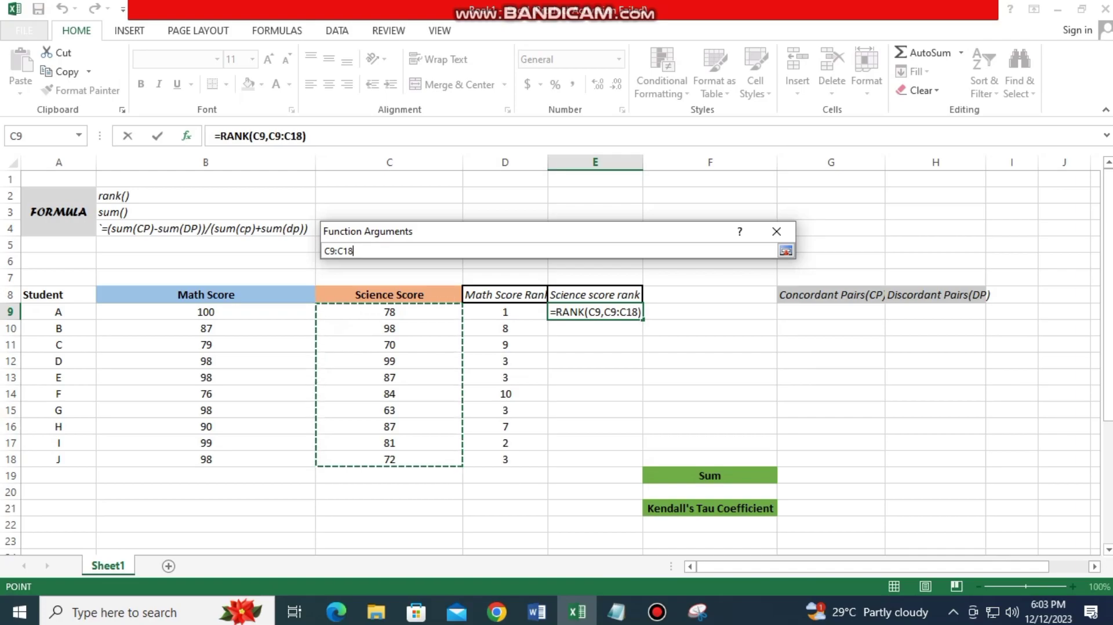
left_click(785, 250)
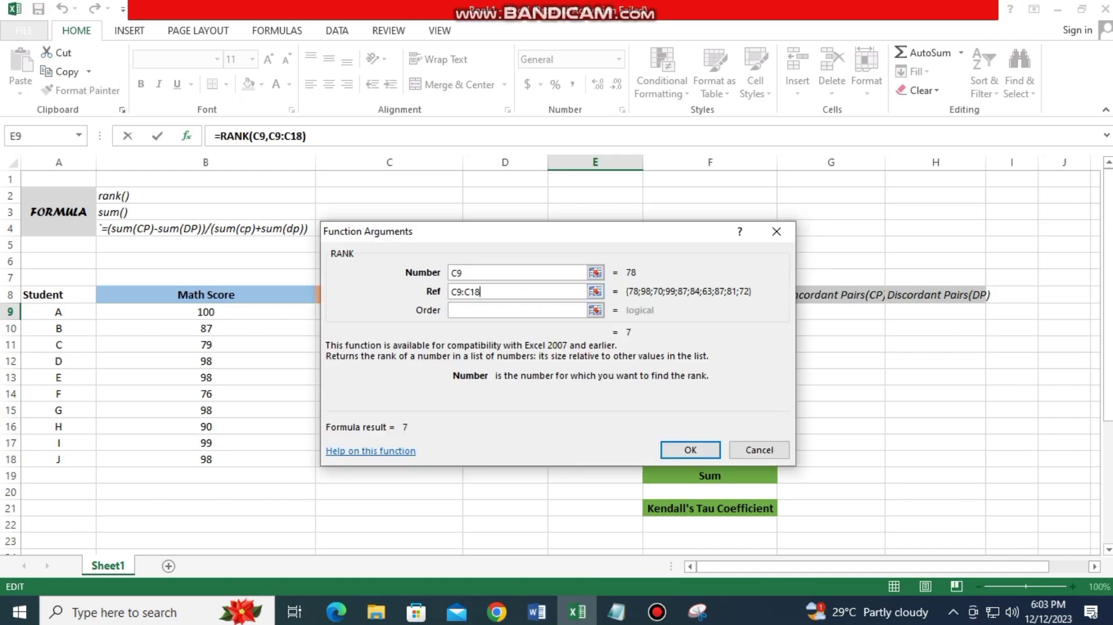
- Lock the reference rows as C$9:C$18 and enter the science RANK formula in E9
left_click(471, 291)
type("$")
left_click(456, 291)
type("$")
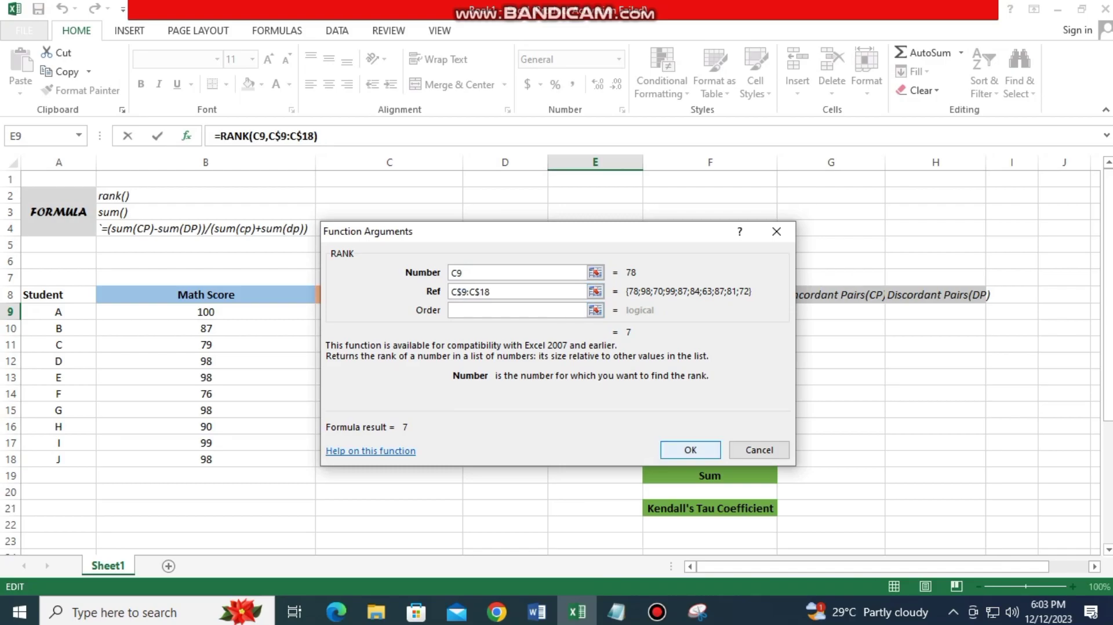
key("Return")
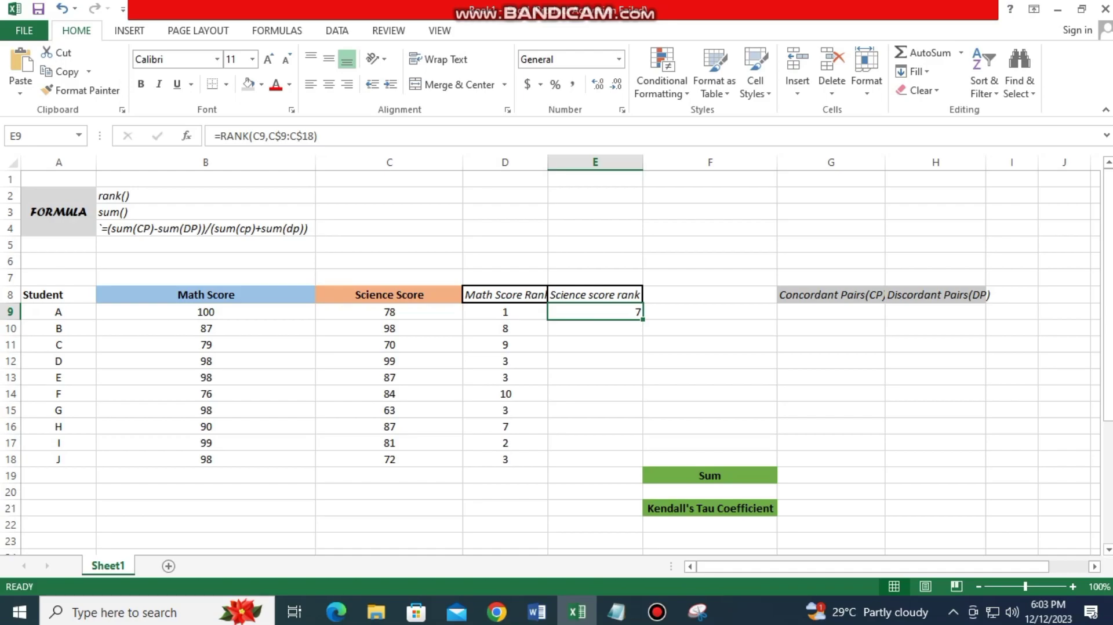
- Fill the science rank formula down through E18 and center E9:E18 horizontally and vertically
left_click_drag(642, 319, 642, 466)
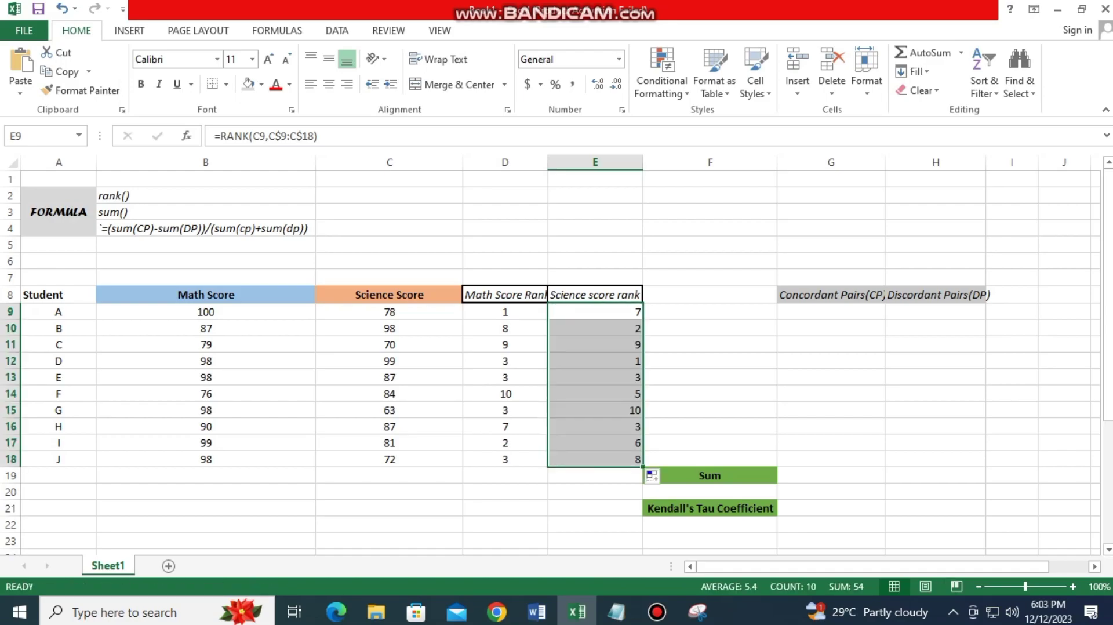
left_click_drag(725, 567, 761, 566)
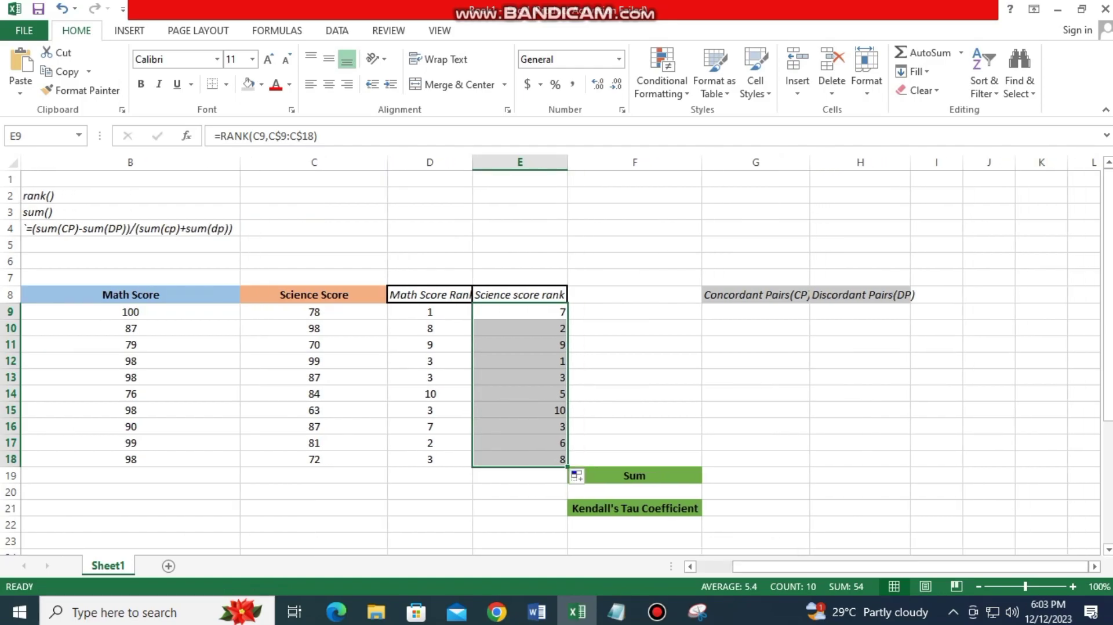
left_click(330, 84)
left_click(329, 59)
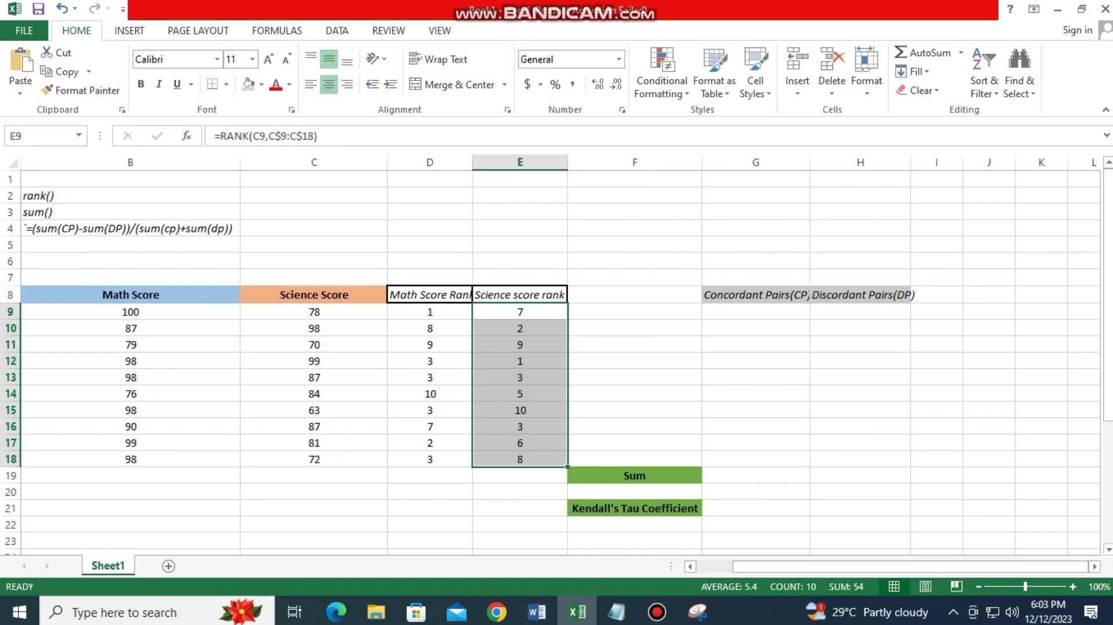
- Insert the COUNTIF function in G9 under Concordant Pairs (CP), with E9:E18 as its range
left_click(756, 312)
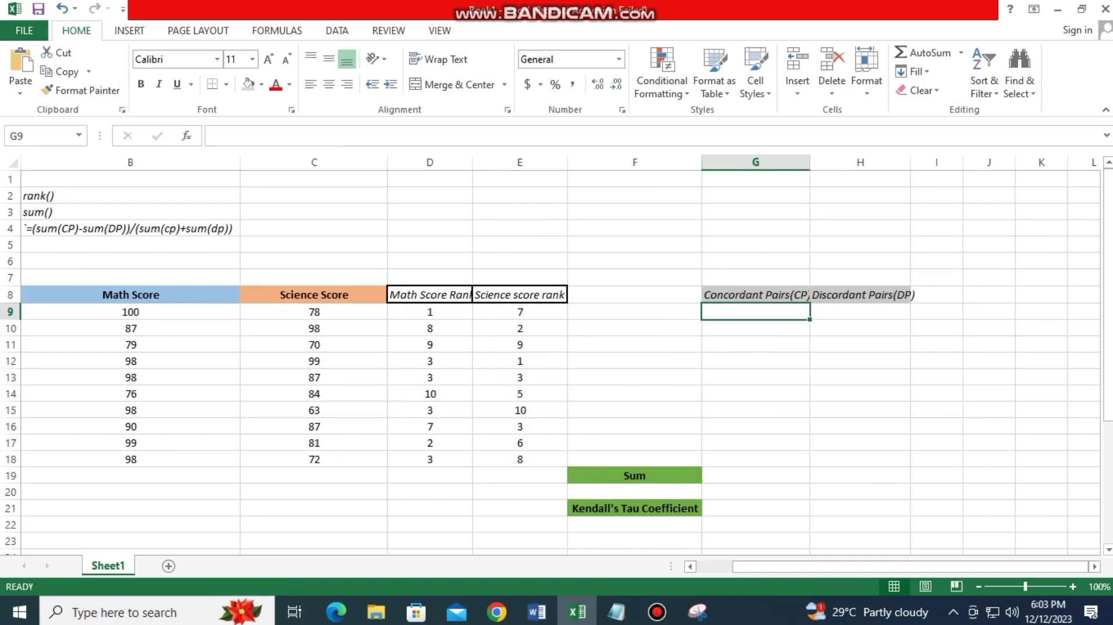
left_click(186, 136)
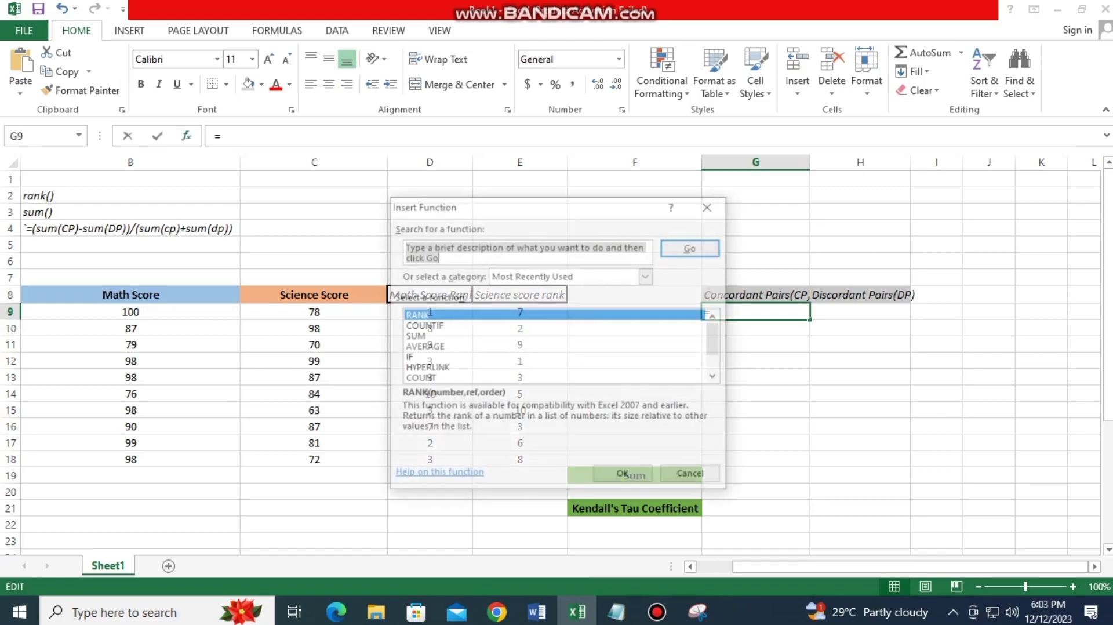
left_click(424, 326)
key("Return")
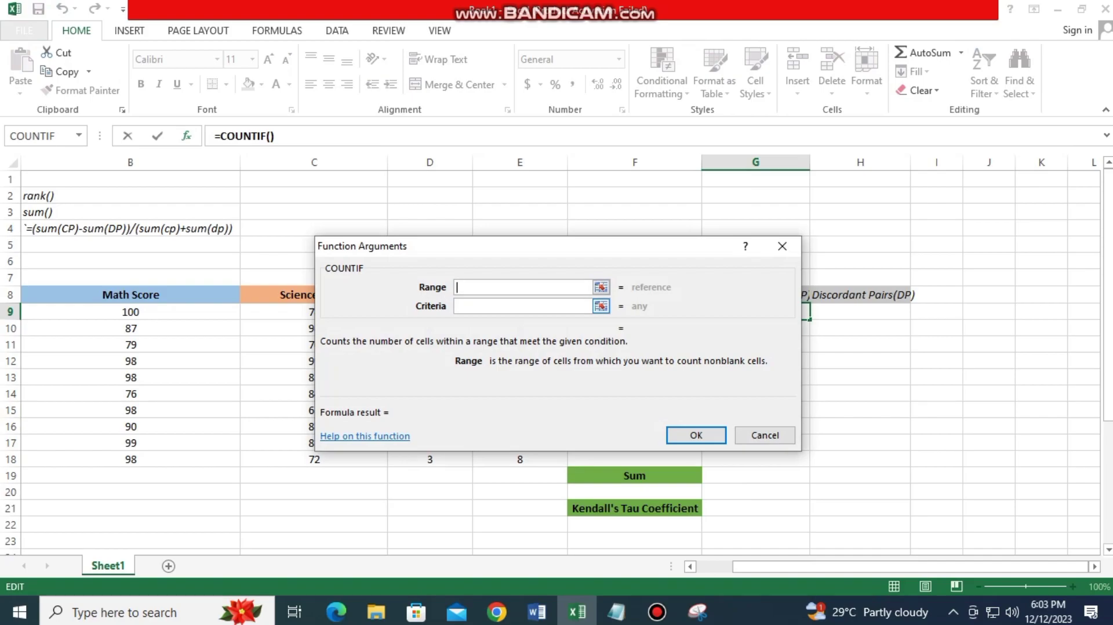
left_click_drag(438, 248, 452, 248)
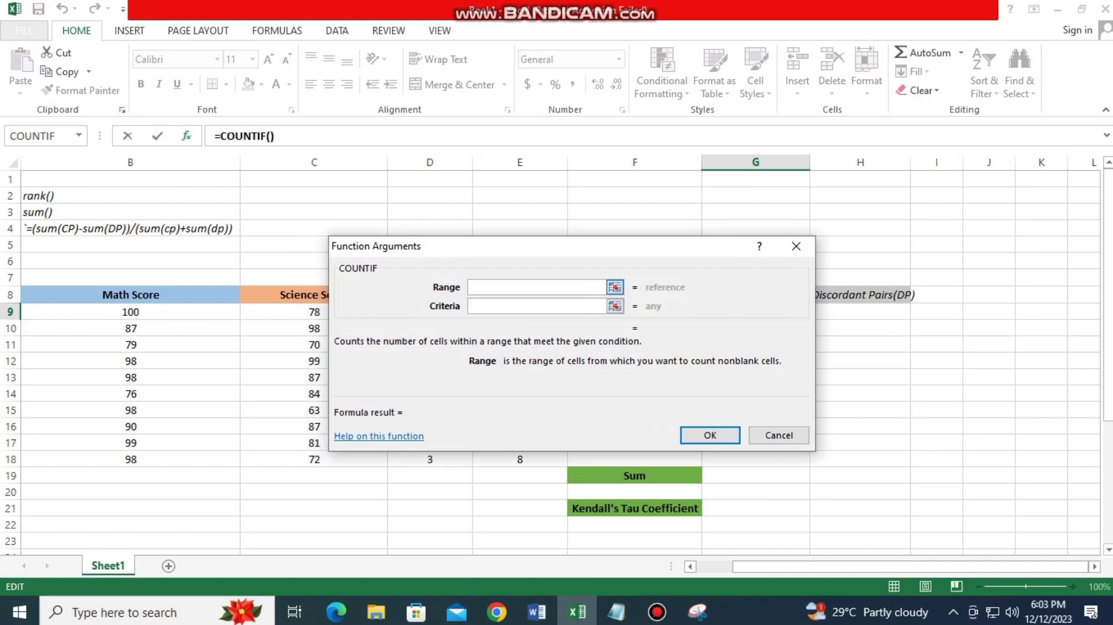
left_click(615, 287)
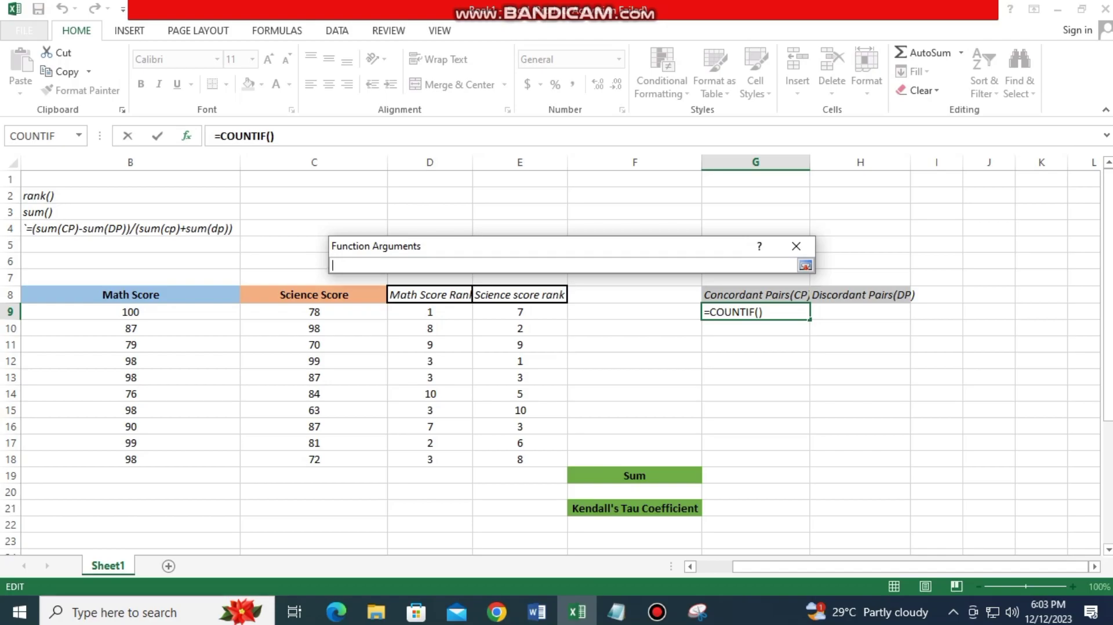
left_click(520, 312)
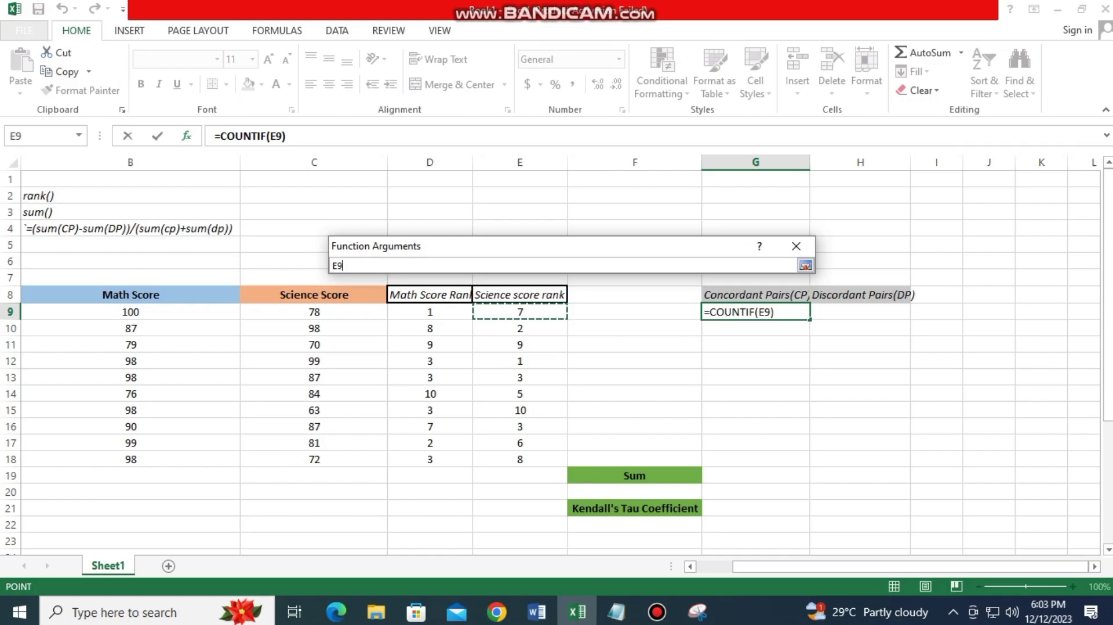
key("ctrl+shift+Down")
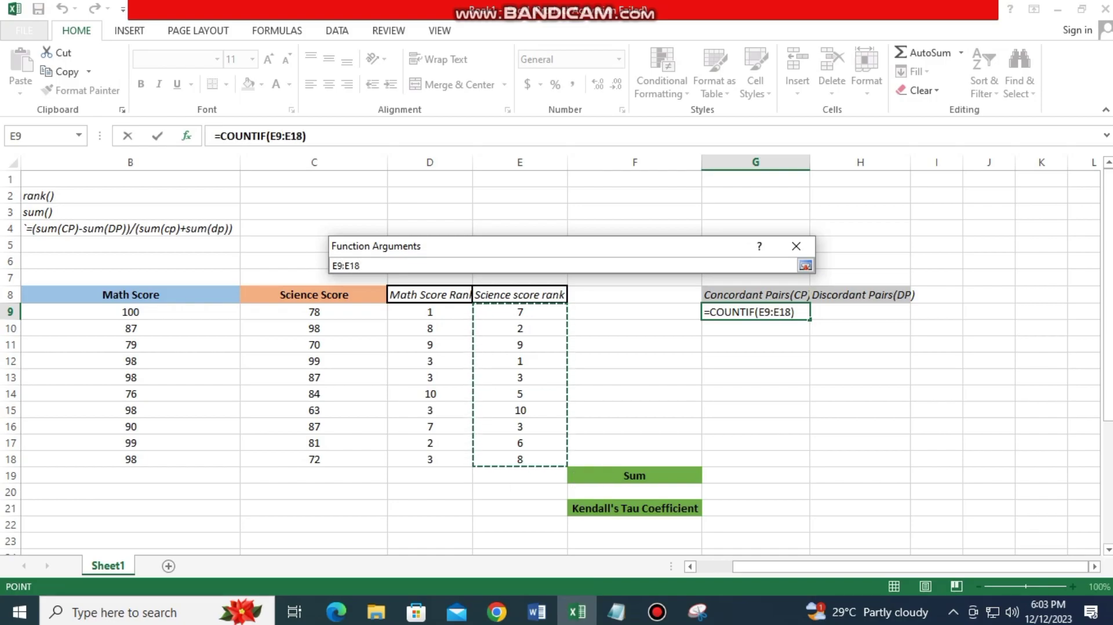
left_click(805, 265)
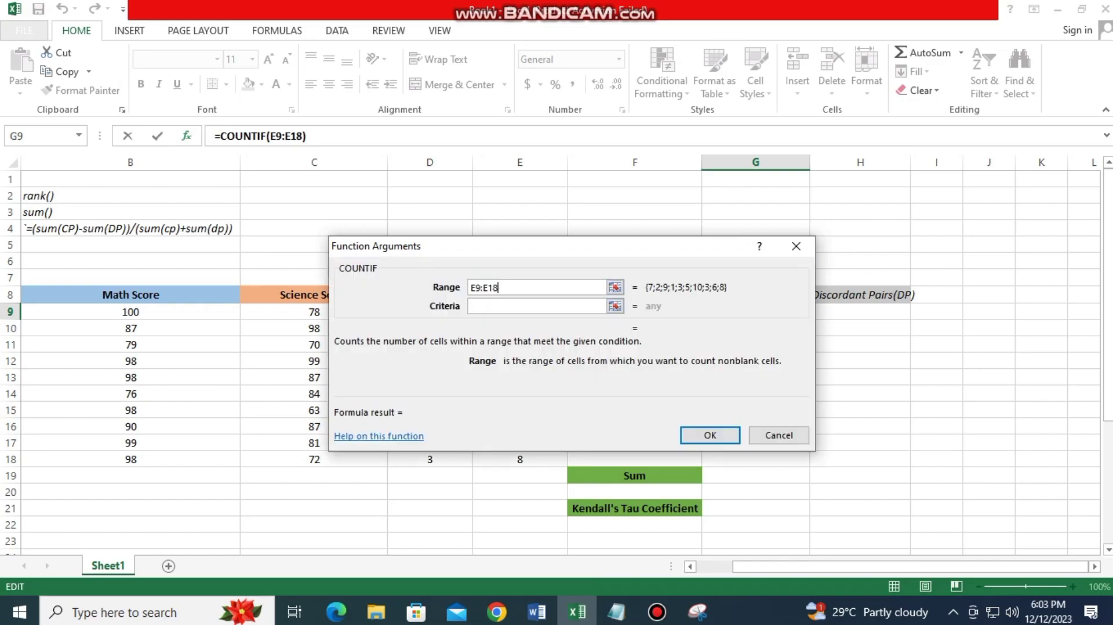
- Set the COUNTIF criteria to ">7", enter the formula in G9, and fill it down through G17
left_click(537, 306)
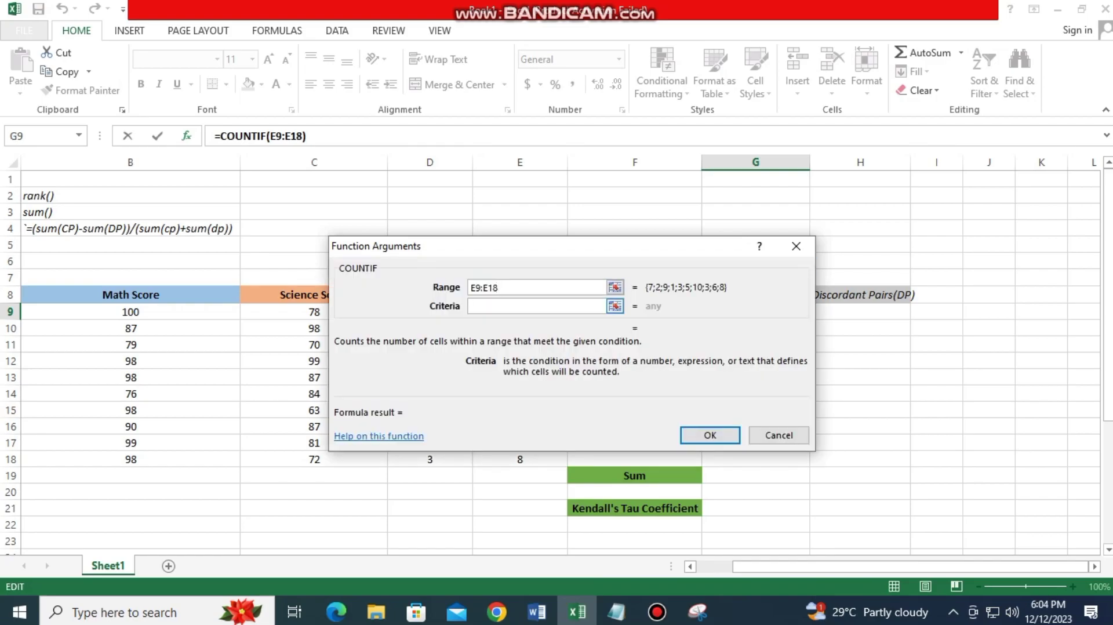
type("\"\"")
type(">&")
key("BackSpace")
type("7")
key("Return")
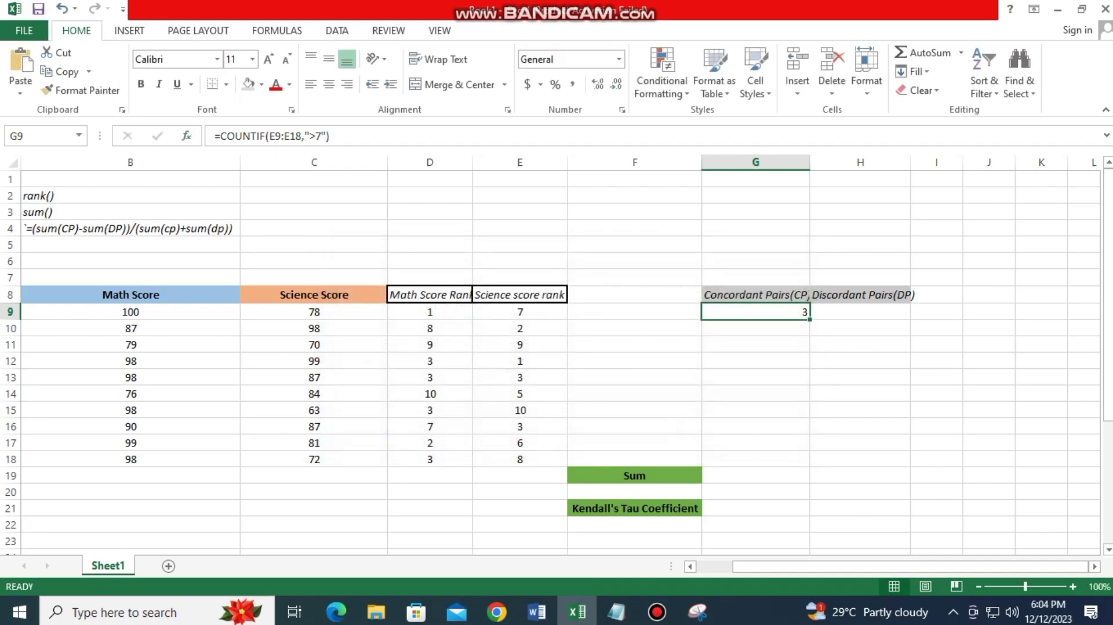
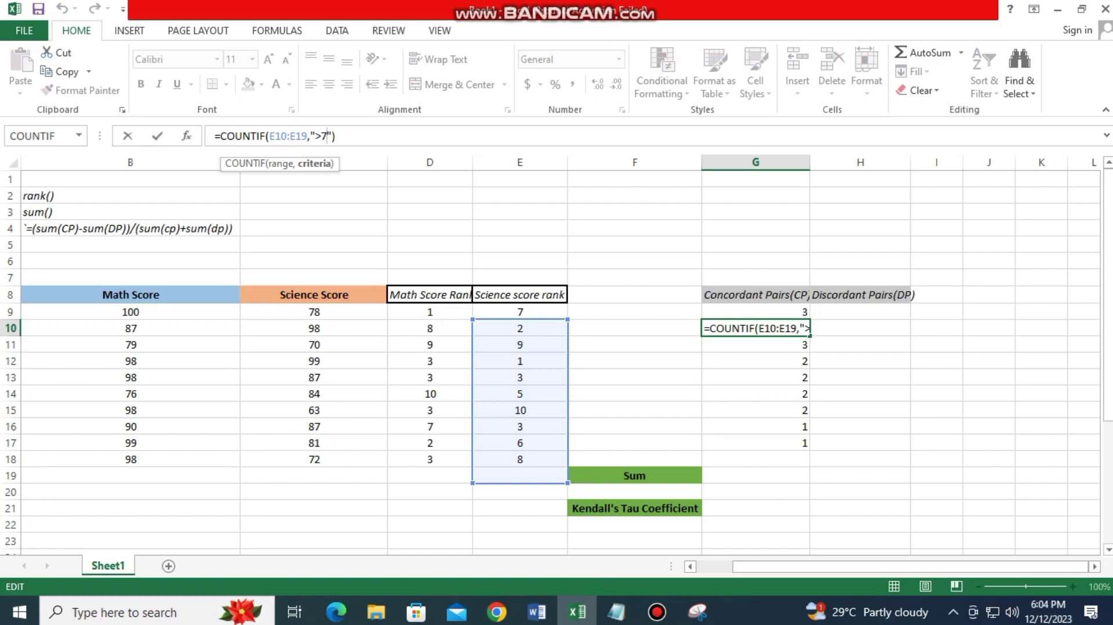
- Change the COUNTIF criteria in G10 to greater than its row's science rank of 2, and in G11 to ">9"
key("Return")
key("F2")
key("Left")
key("Left")
key("BackSpace")
type("9")
key("Return")
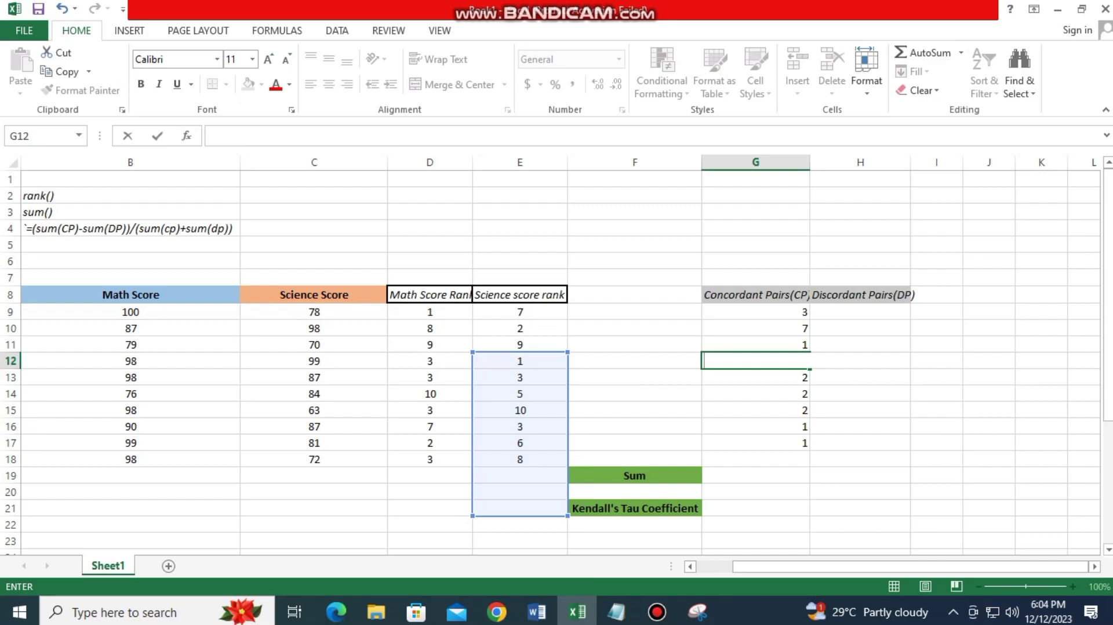
- Change the COUNTIF criteria in G12 through G15 to greater than each row's science rank: 1, 3, 5 and 10
type("=COUNTIF(E12:E21,\">7\")")
left_click(327, 136)
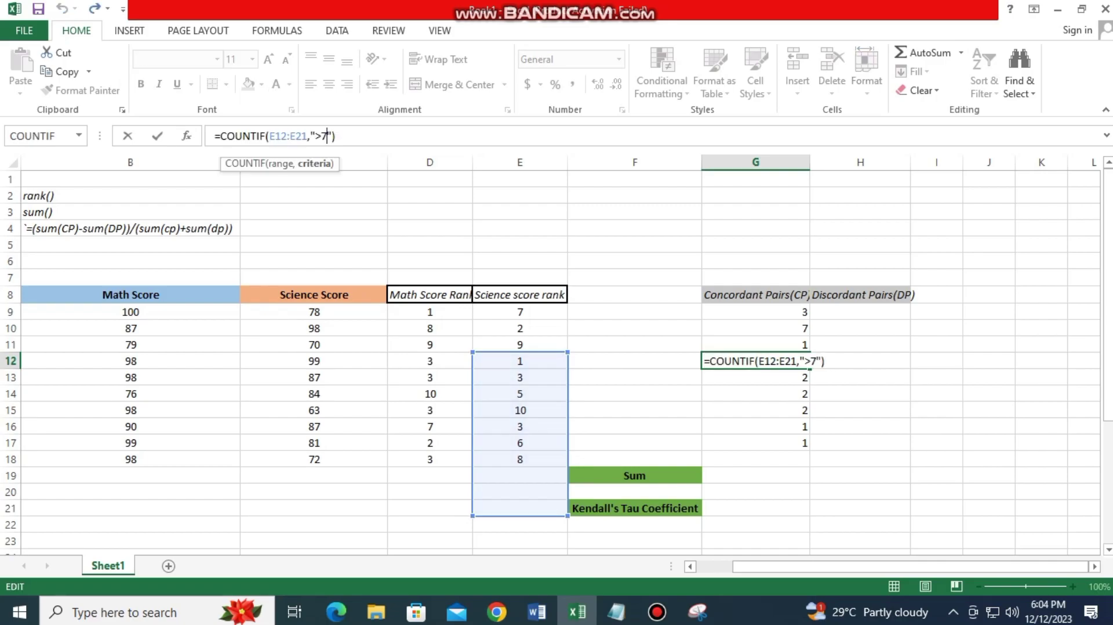
key("Return")
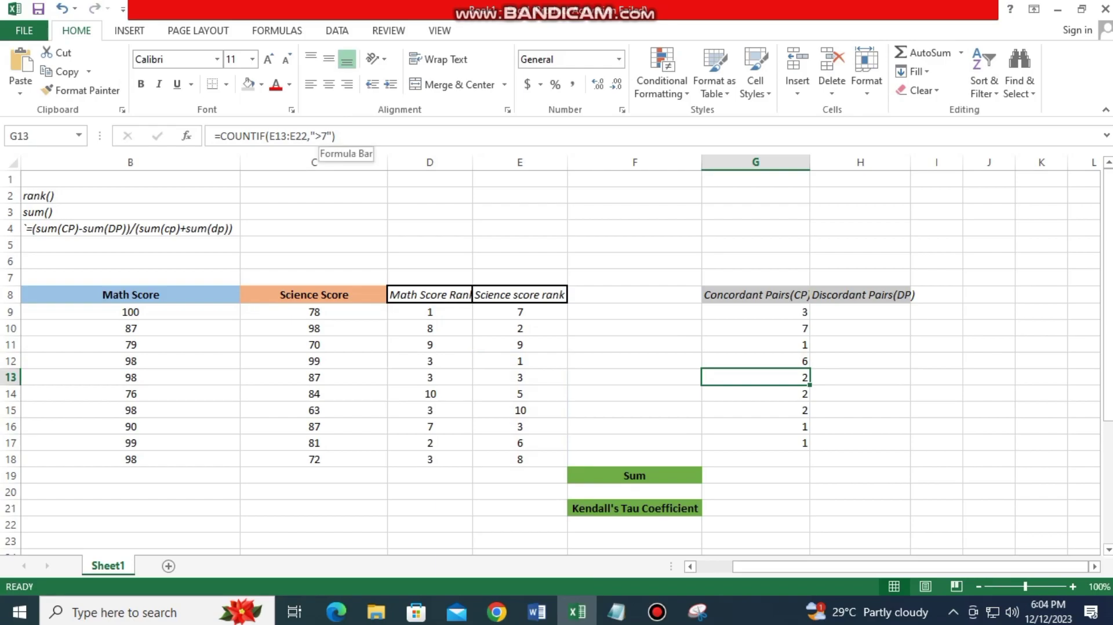
left_click(328, 137)
left_click(327, 136)
key("Return")
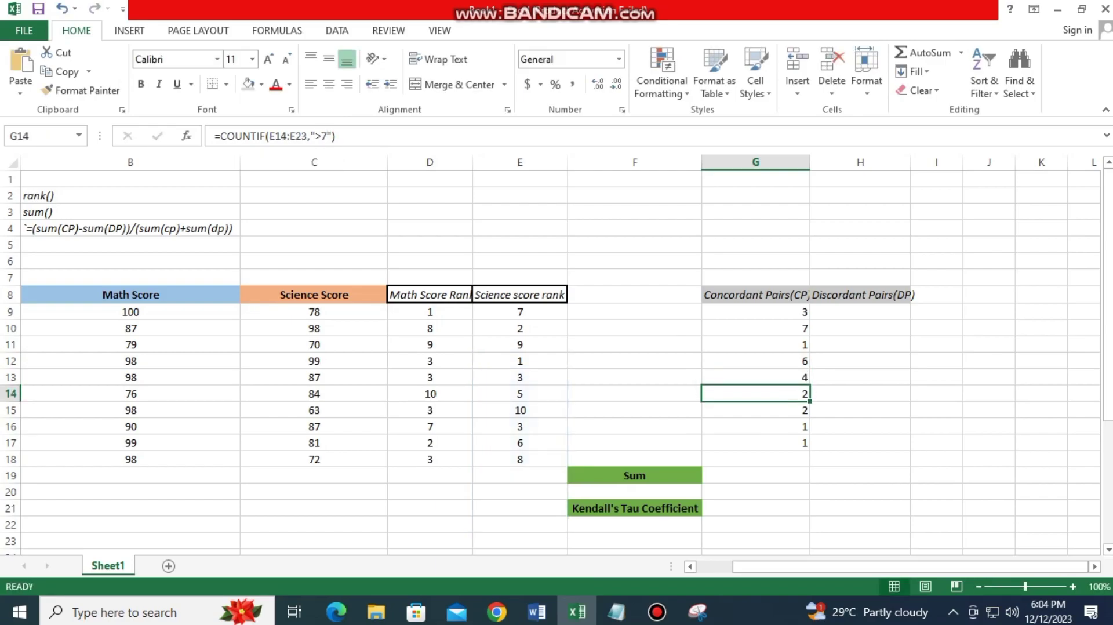
left_click(327, 135)
key("Return")
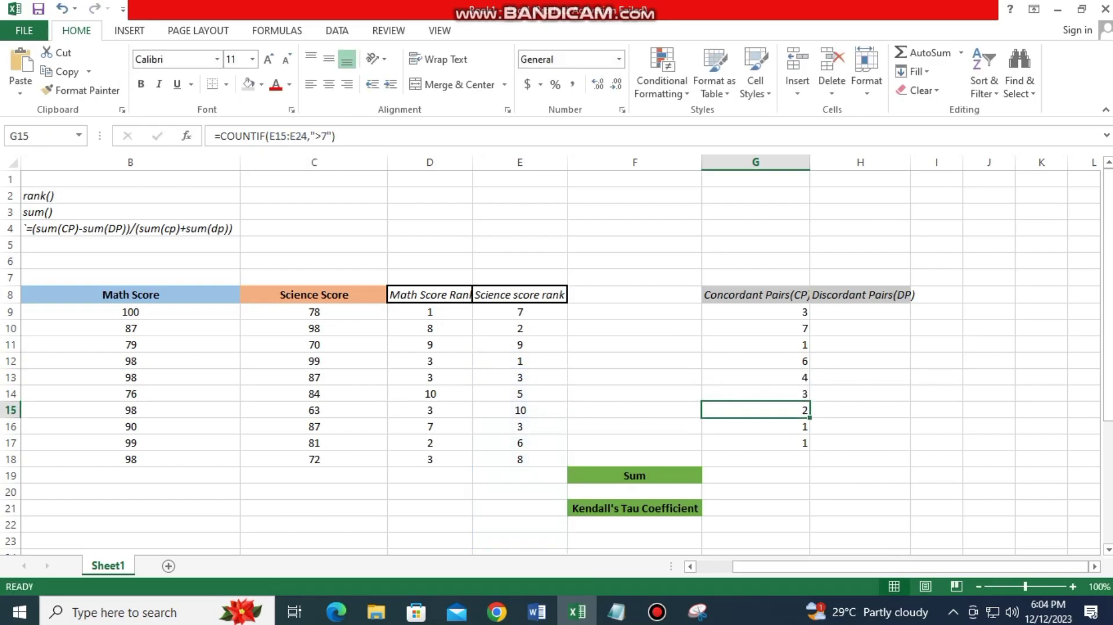
key("Return")
- Change the COUNTIF criteria to ">3" in G16 and to ">6" in G17
left_click(327, 136)
key("BackSpace")
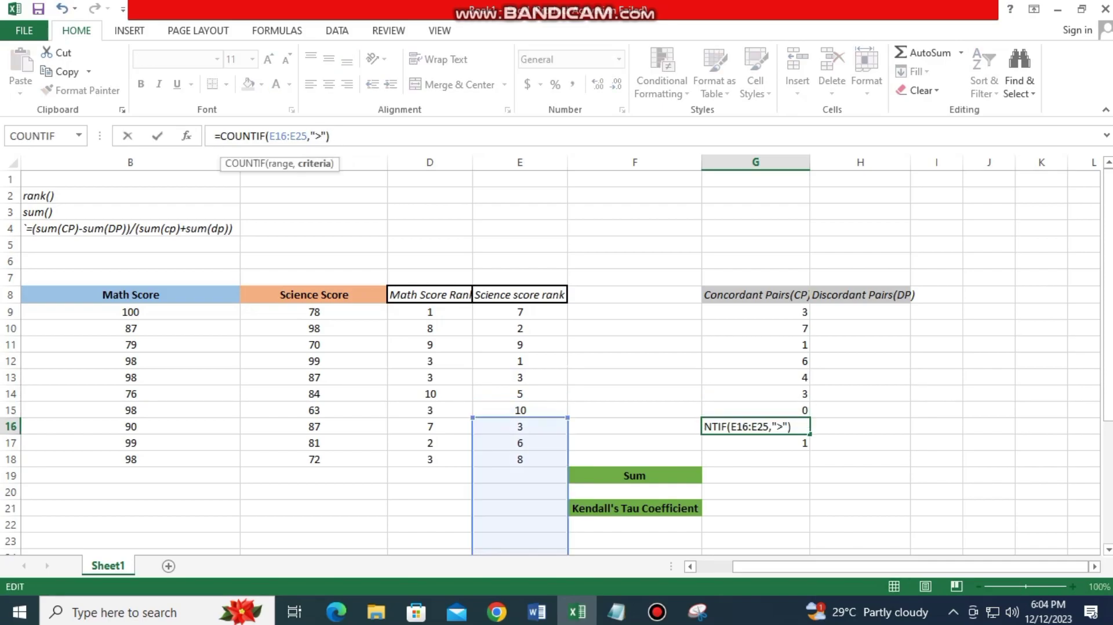
type("3")
key("Return")
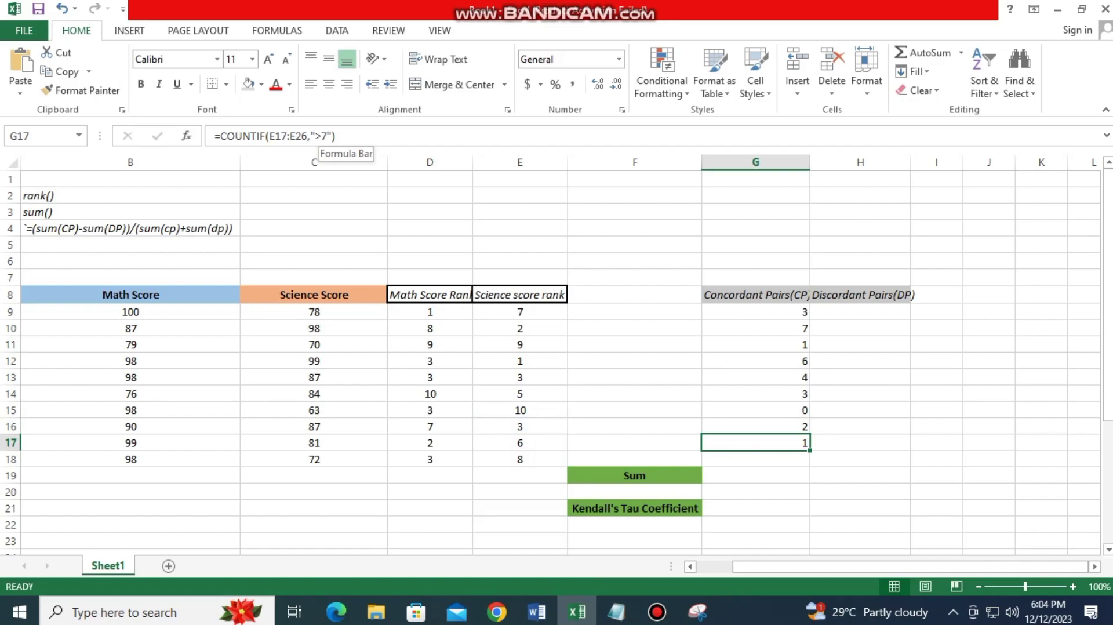
left_click(326, 135)
key("BackSpace")
type("6")
key("Return")
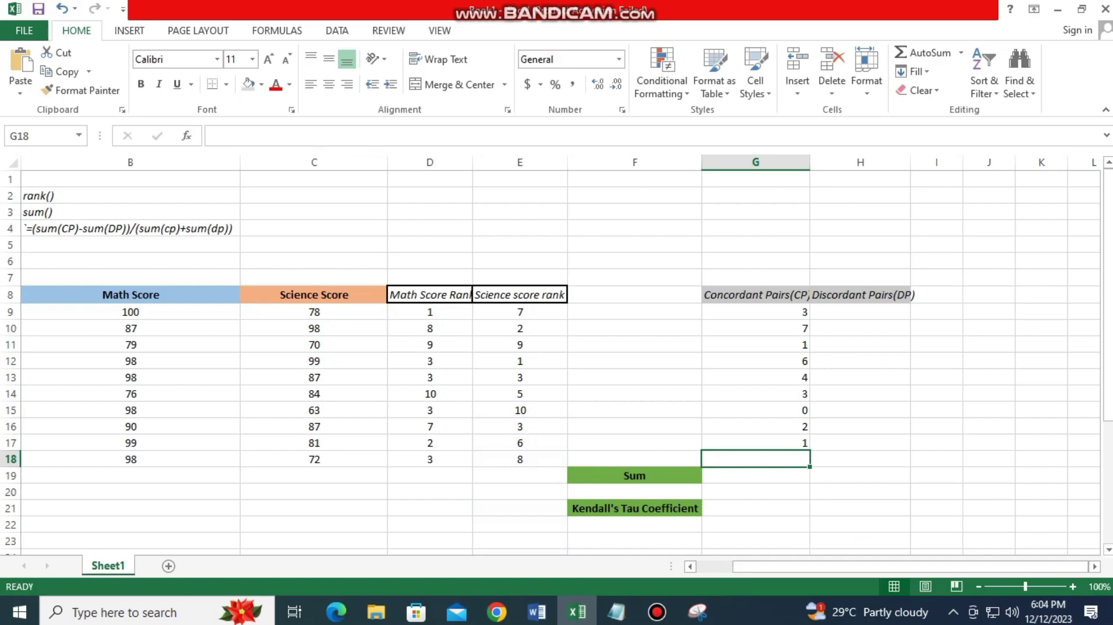
- Center the concordant pair counts in G9:G17 horizontally
left_click(859, 312)
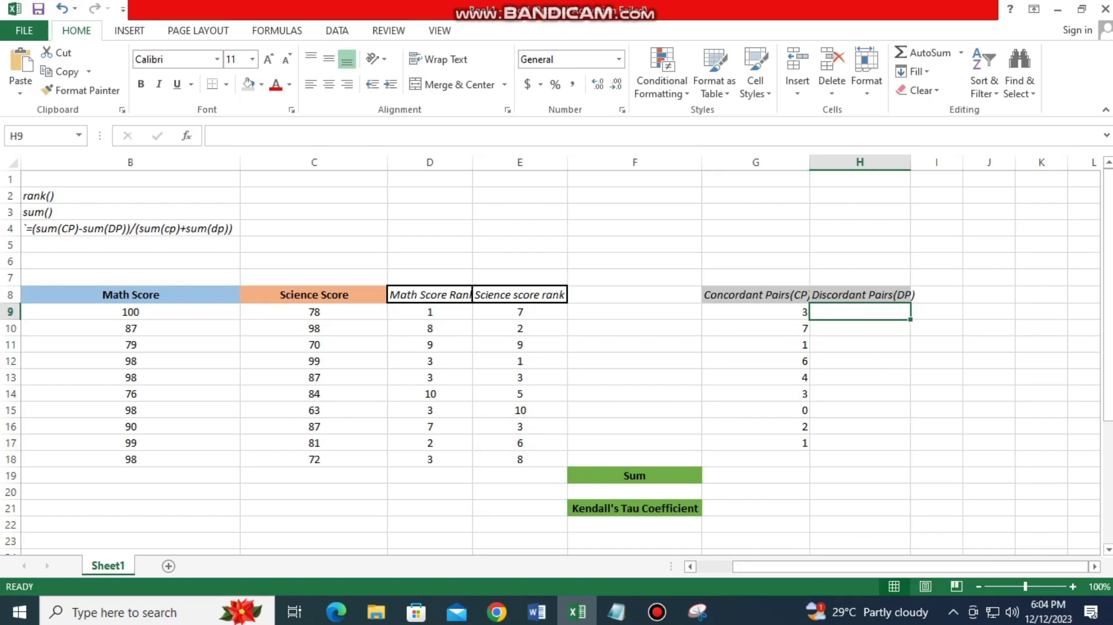
left_click(755, 312)
key("ctrl+shift+Down")
left_click(329, 84)
- Insert the COUNTIF function in H9 under Discordant Pairs (DP), with E9:E18 as its range
left_click(860, 311)
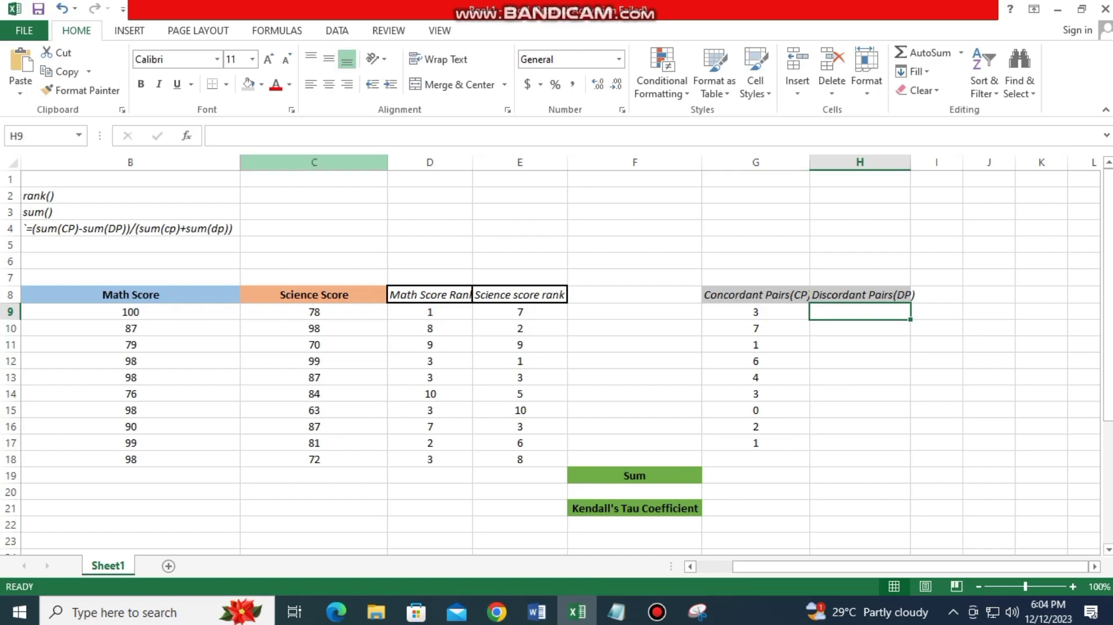
left_click(187, 136)
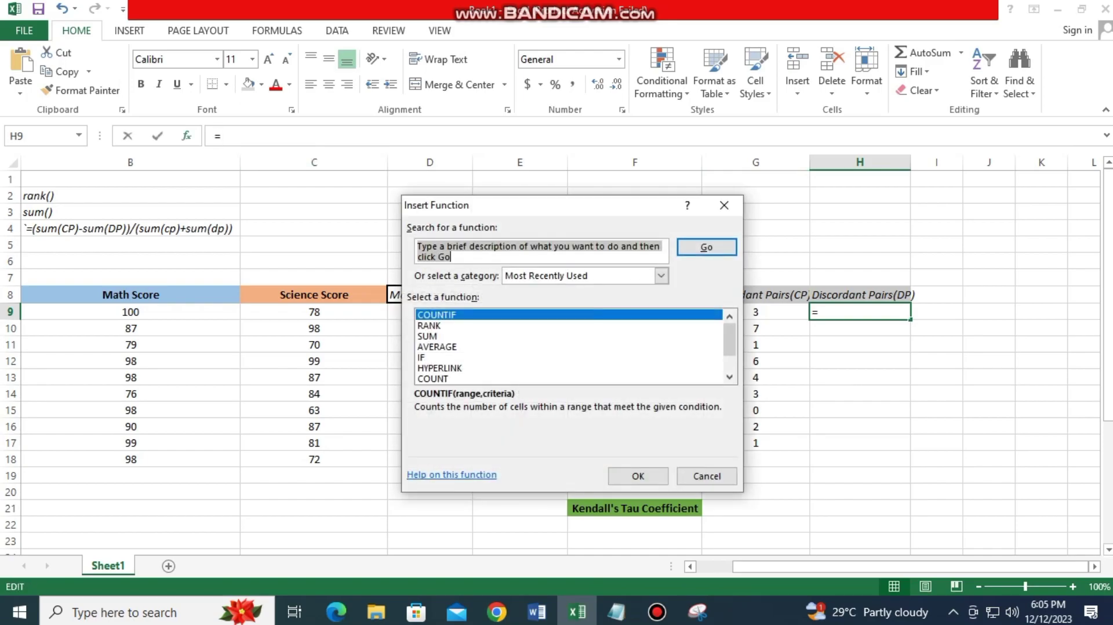
left_click(637, 476)
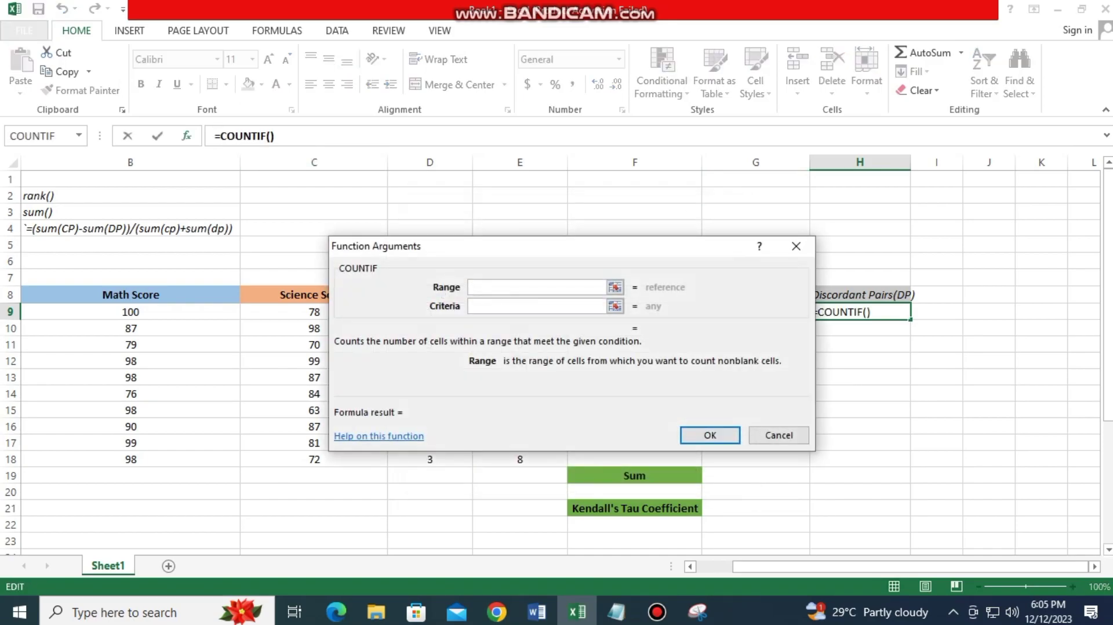
left_click(614, 287)
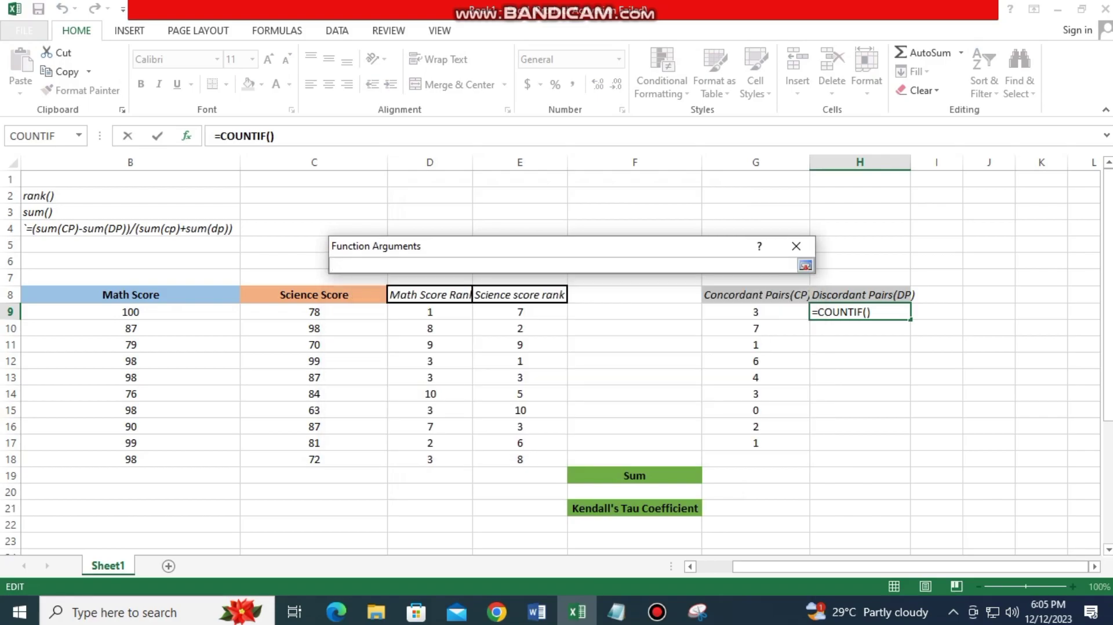
left_click(520, 312)
key("ctrl+shift+Down")
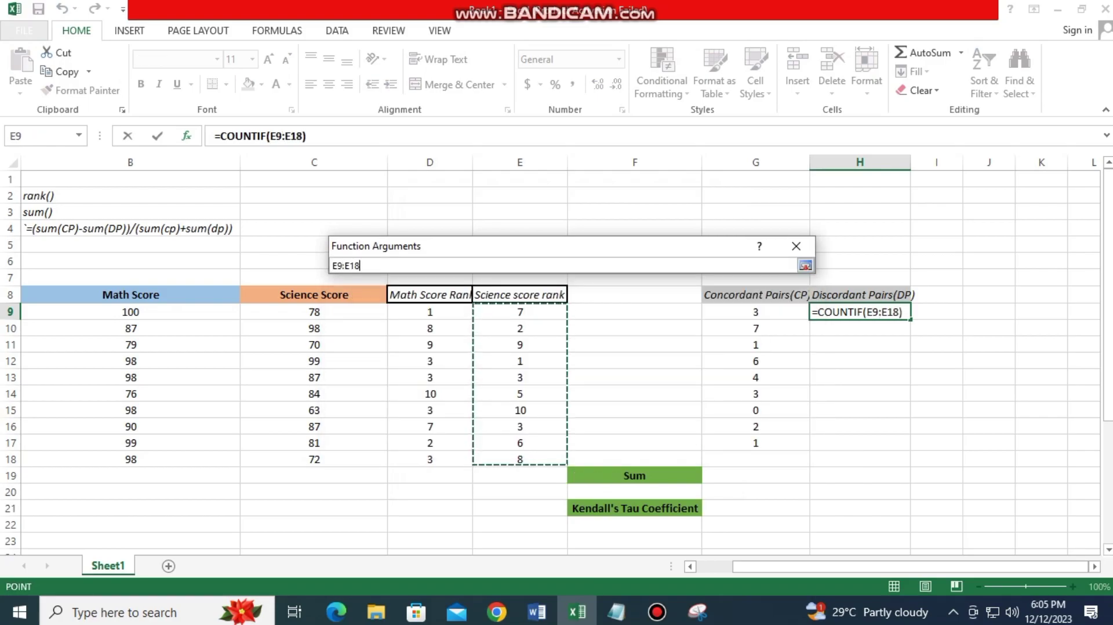
left_click(806, 265)
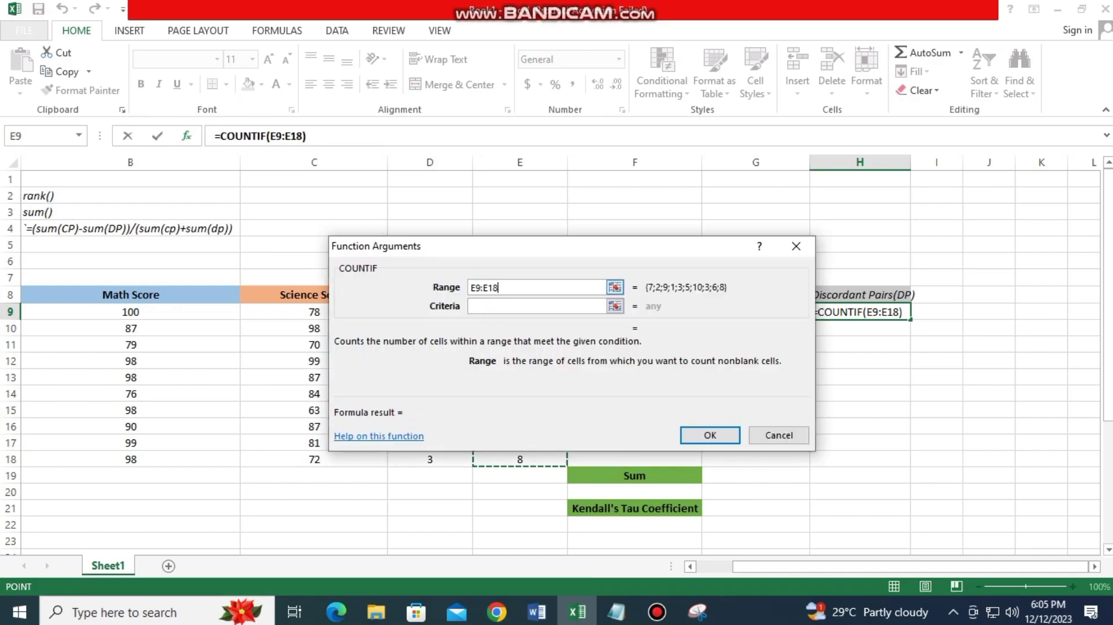
- Set the discordant COUNTIF criteria to "<7" and enter the formula in H9
key("Tab")
type("\"\"")
type("<7")
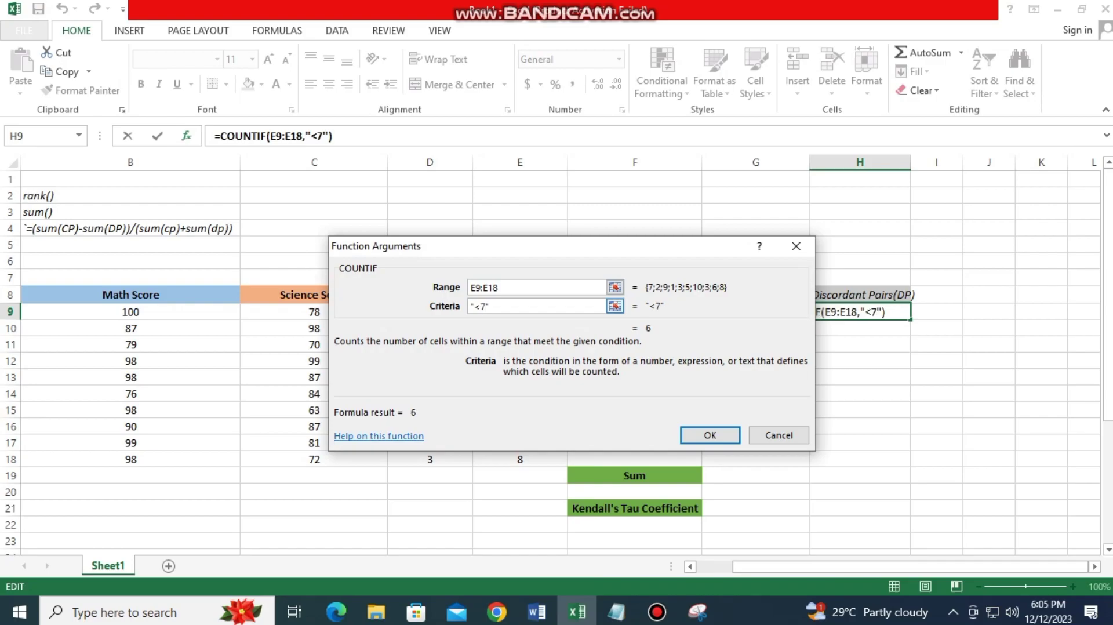
key("Return")
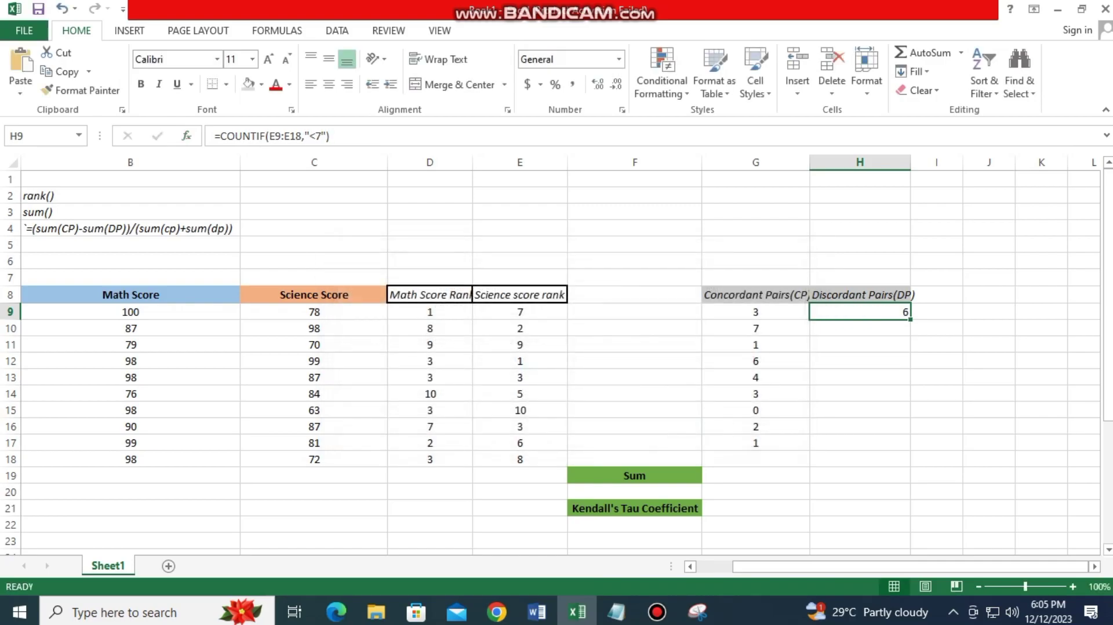
- Fill the discordant pairs formula from H9 down through H17 and center the cells
left_click_drag(910, 319, 908, 450)
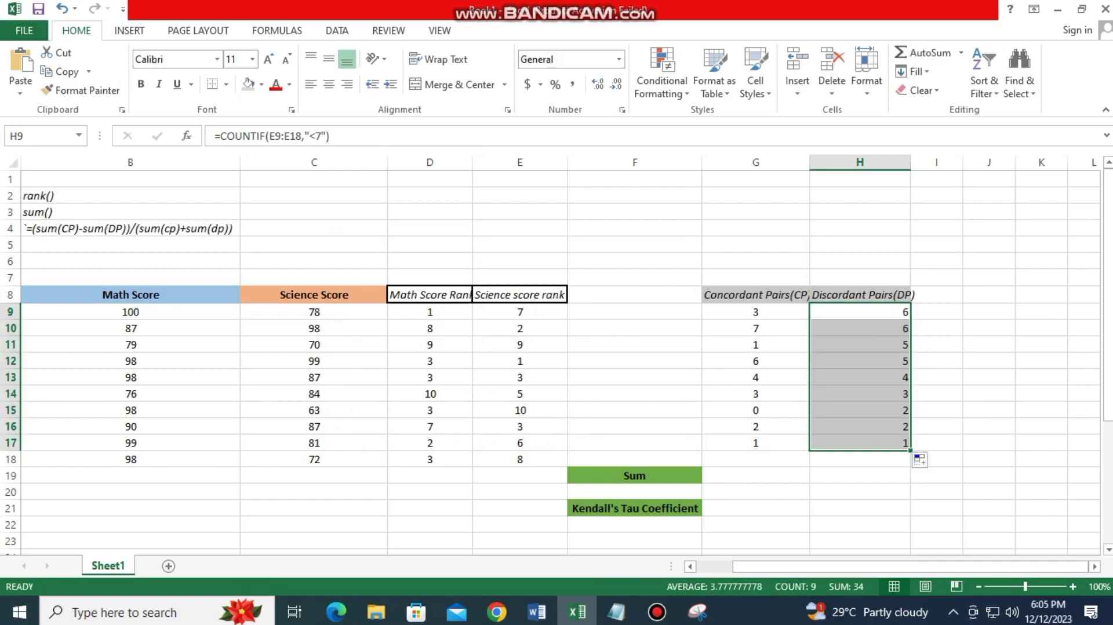
left_click(329, 84)
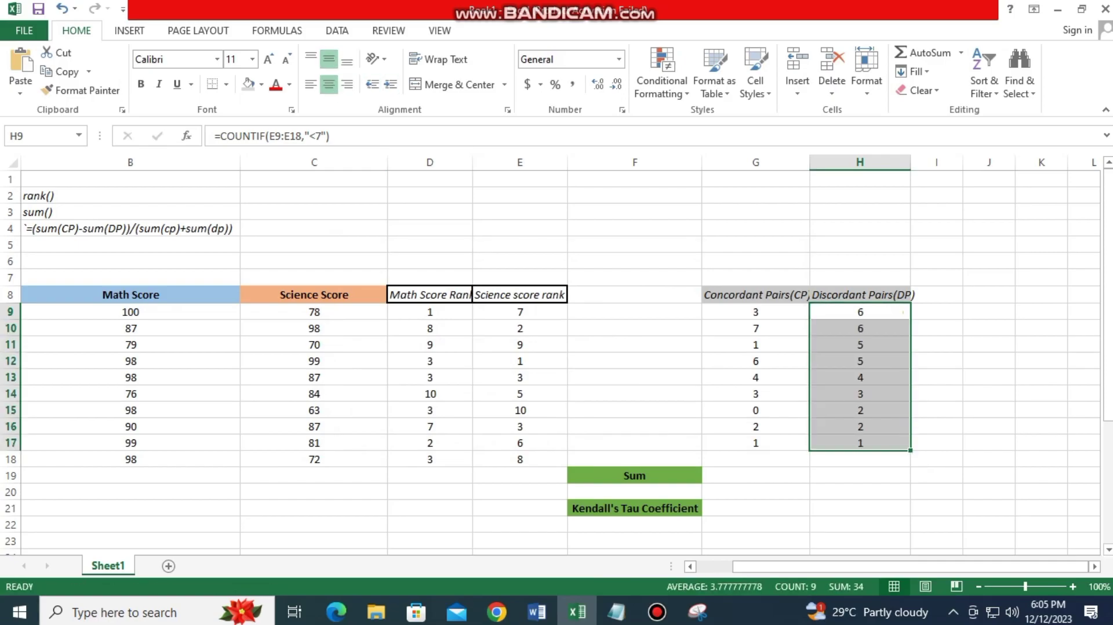
- Change the discordant COUNTIF criteria to "<2" in H10 and "<9" in H11
left_click(870, 328)
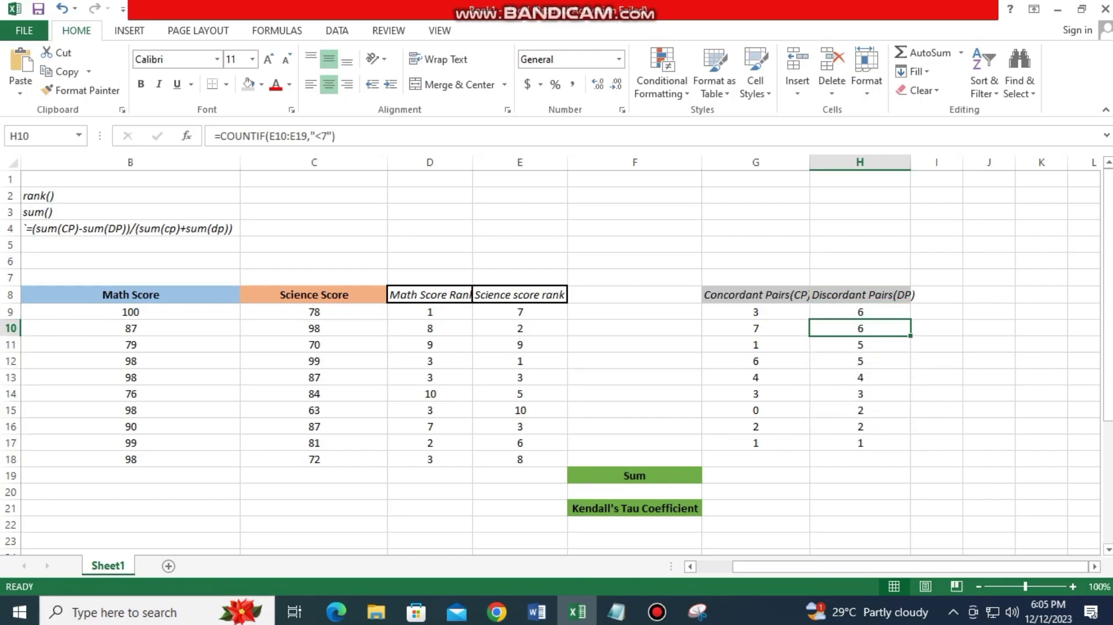
left_click(328, 136)
key("BackSpace")
type("2")
key("Return")
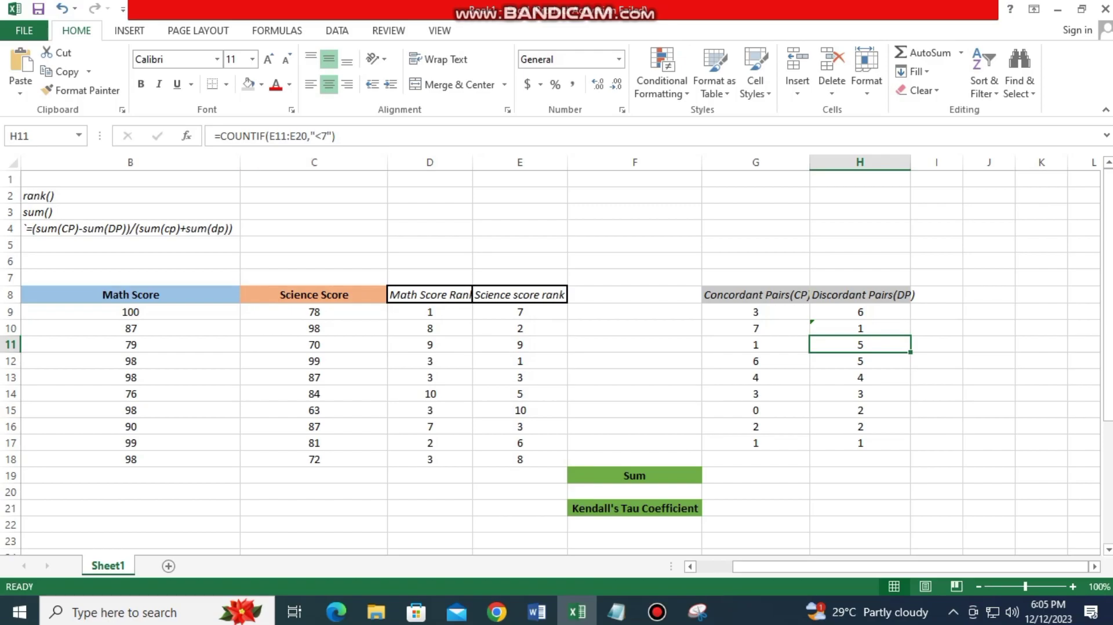
left_click(326, 135)
key("BackSpace")
type("9")
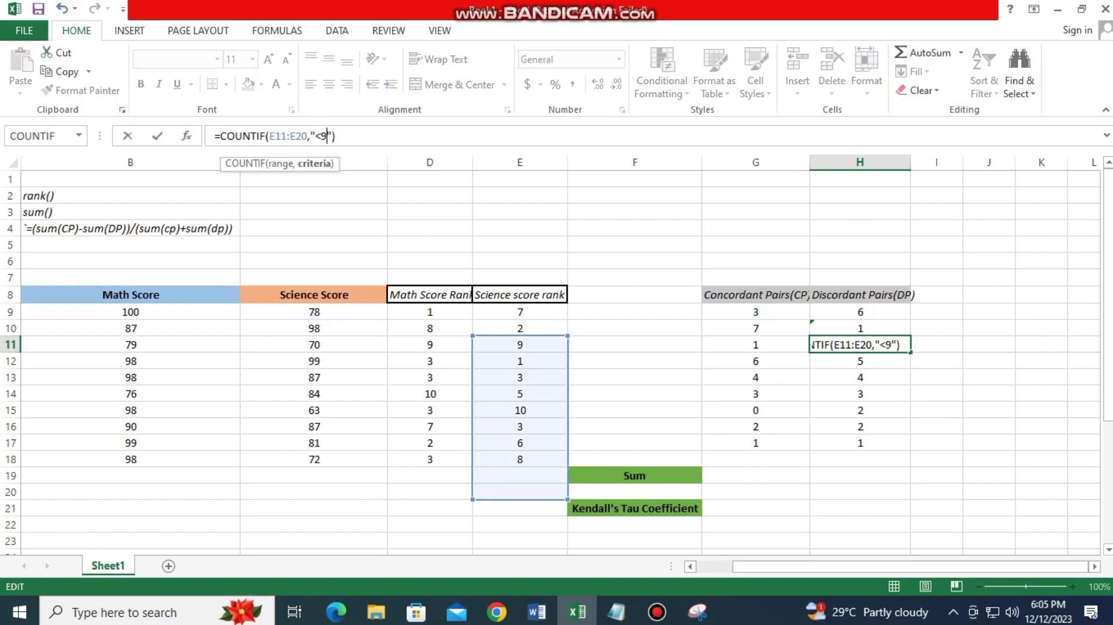
key("Return")
- Change the discordant COUNTIF criteria to "<1" in H12 and "<3" in H13
left_click(328, 136)
key("BackSpace")
type("1")
key("Return")
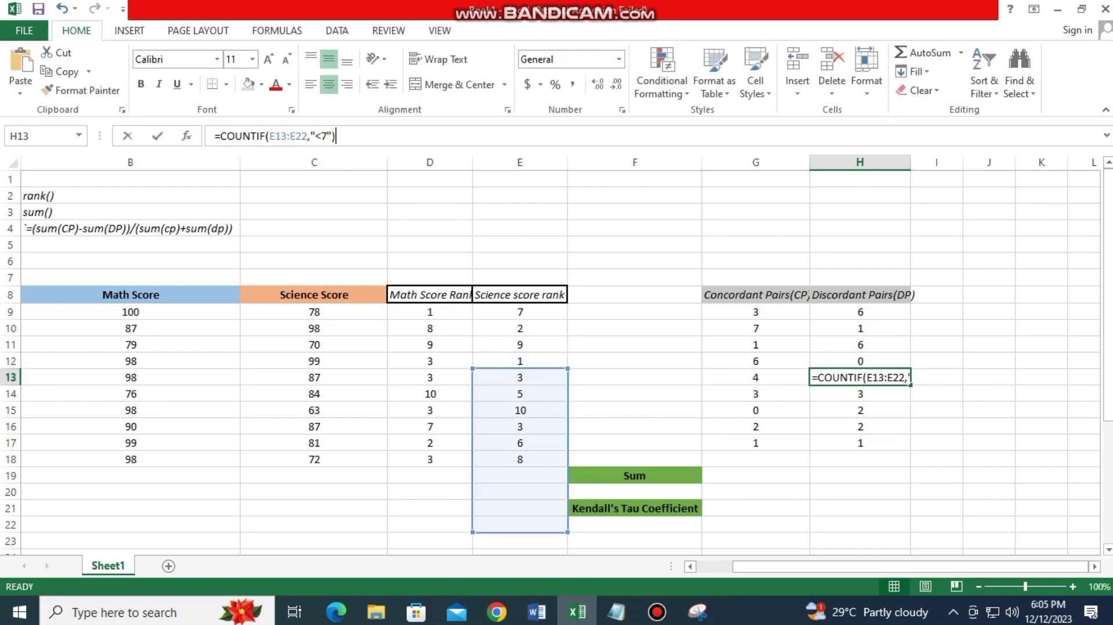
left_click(326, 136)
key("BackSpace")
type("3")
key("Return")
- Change the discordant COUNTIF criteria to "<5" in H14 and "<10" in H15
left_click(327, 135)
key("BackSpace")
type("5")
key("Return")
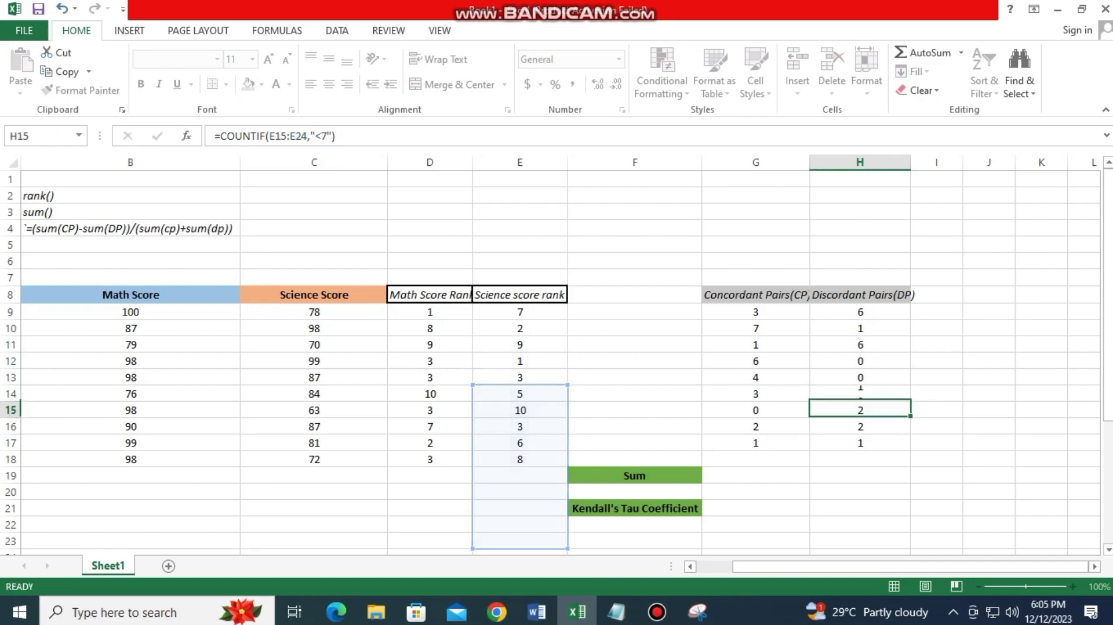
left_click(327, 136)
key("BackSpace")
type("10")
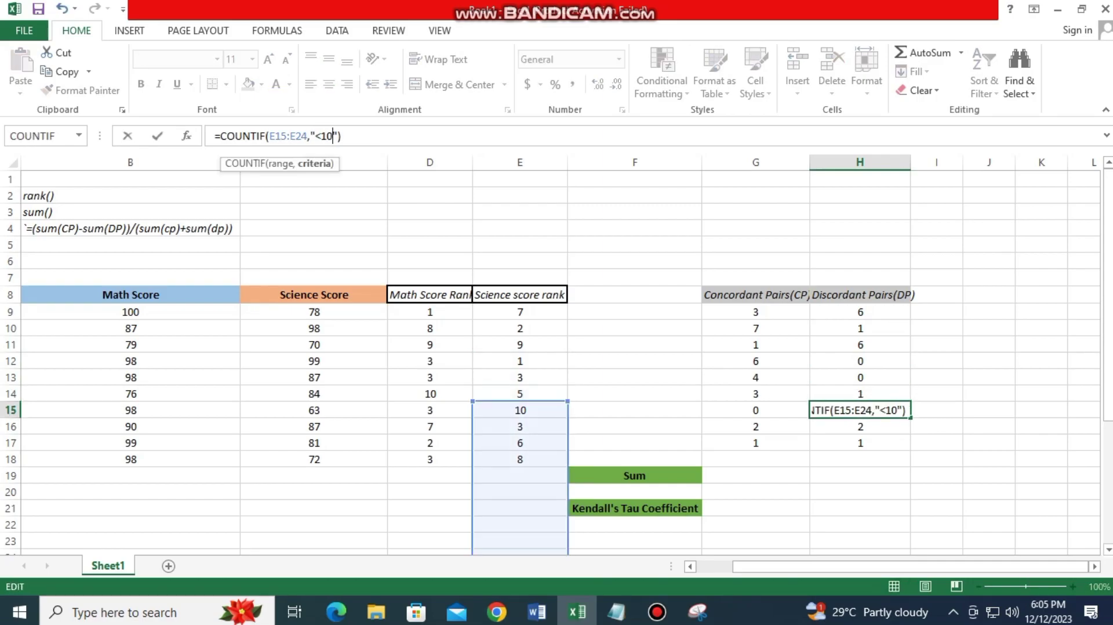
key("Return")
- Change the discordant COUNTIF criteria to "<3" in H16 and "<6" in H17
left_click(327, 136)
key("BackSpace")
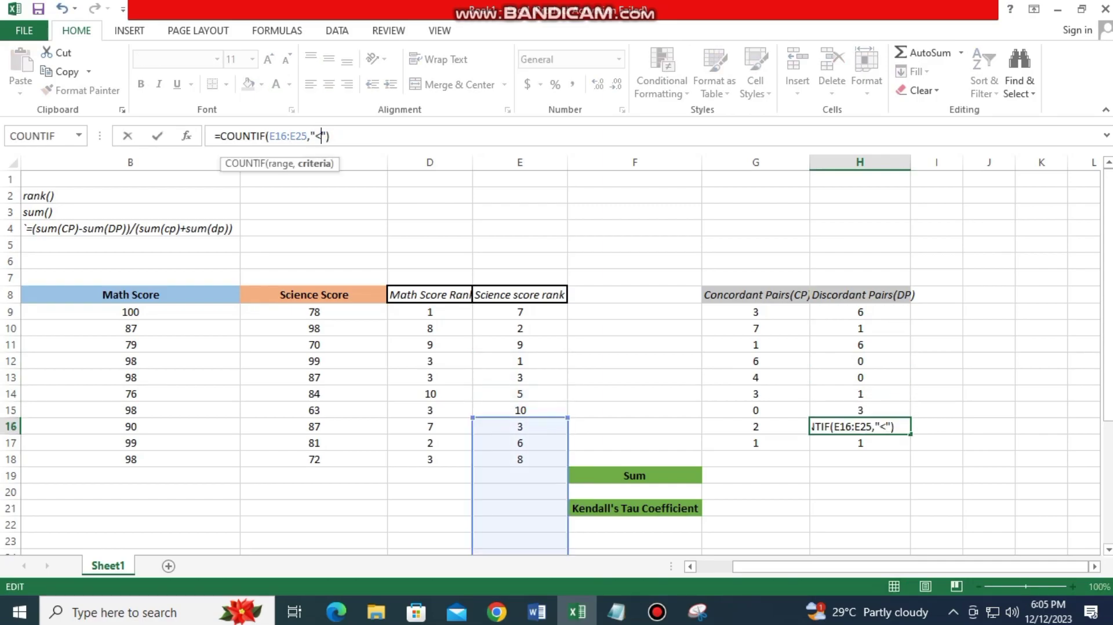
type("3")
key("Return")
left_click(327, 136)
key("BackSpace")
type("6")
key("Return")
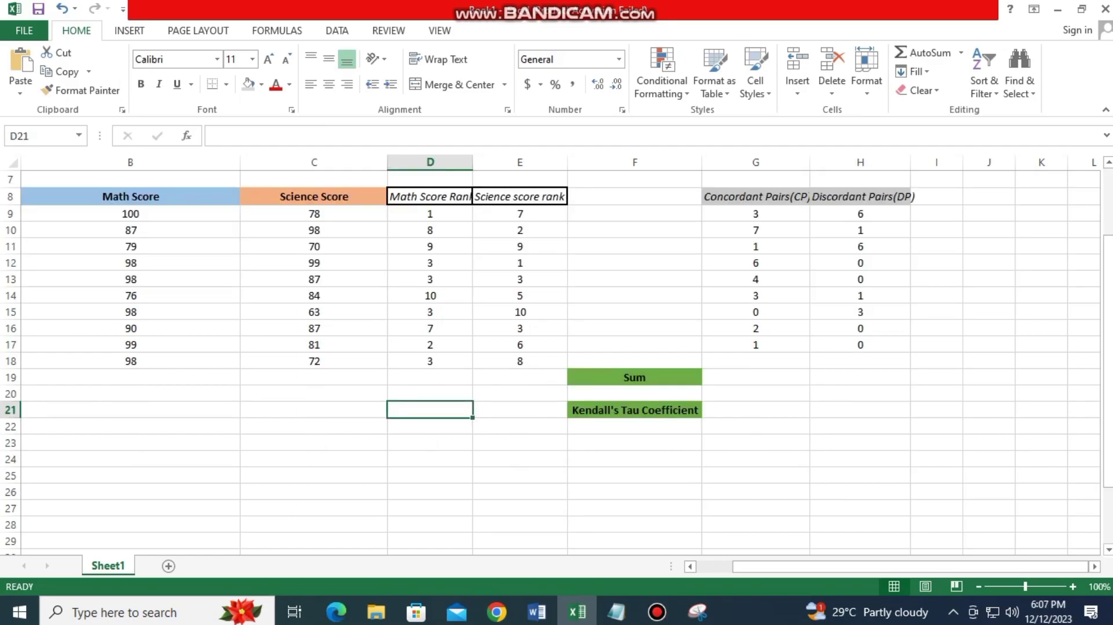
- Total the concordant pairs in G19 with =SUM(G9:G18) and center the cell vertically and horizontally
left_click(755, 377)
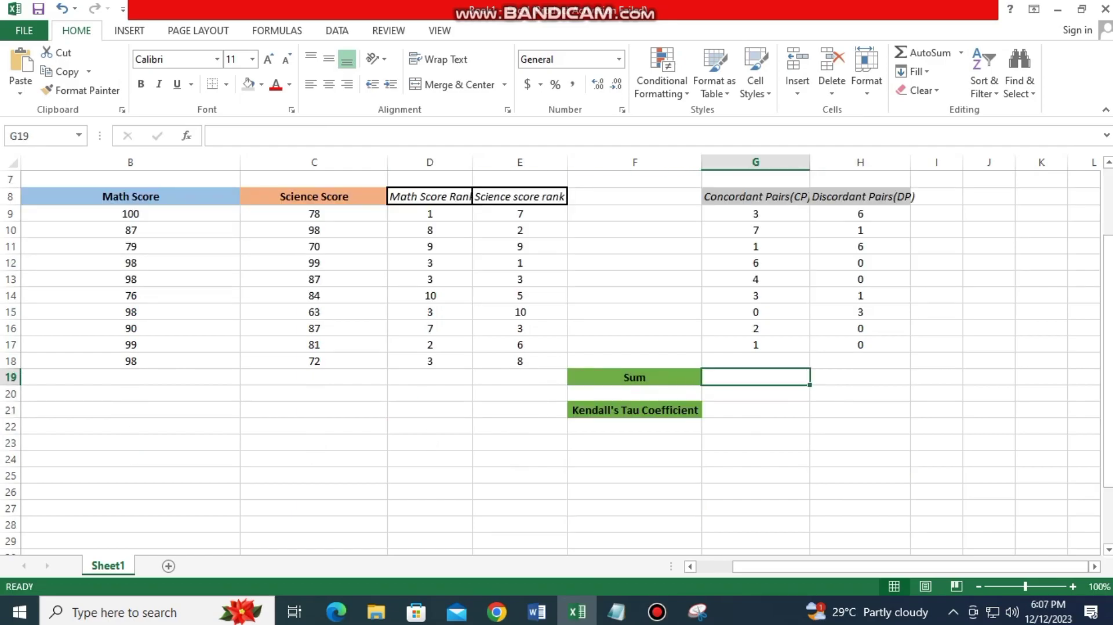
scroll(755, 377, "up", 1)
left_click(812, 566)
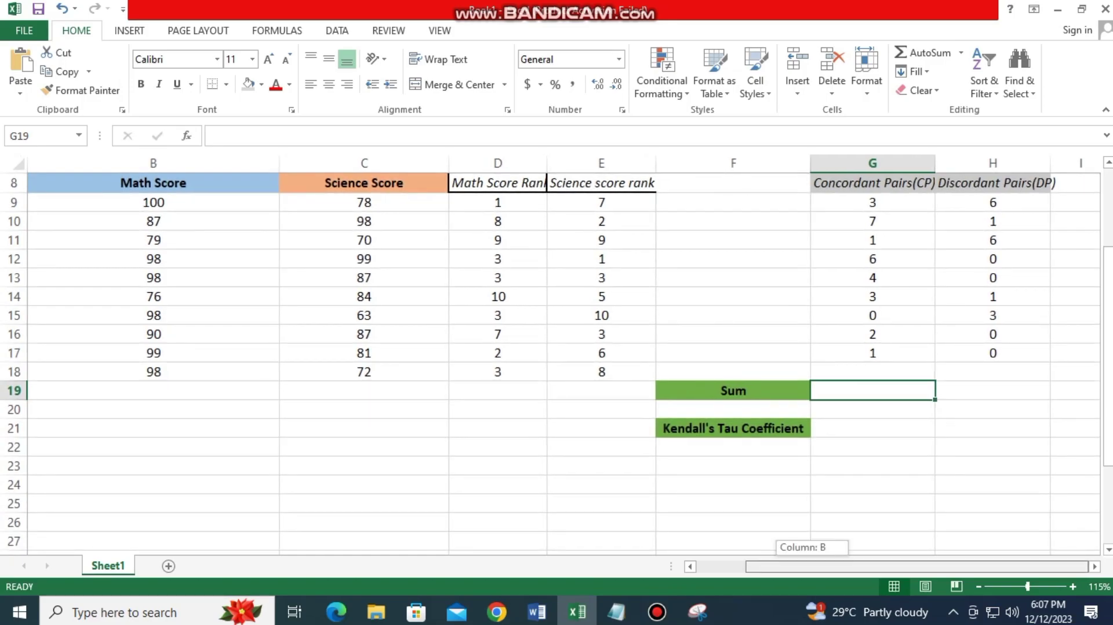
scroll(550, 354, "down", 2)
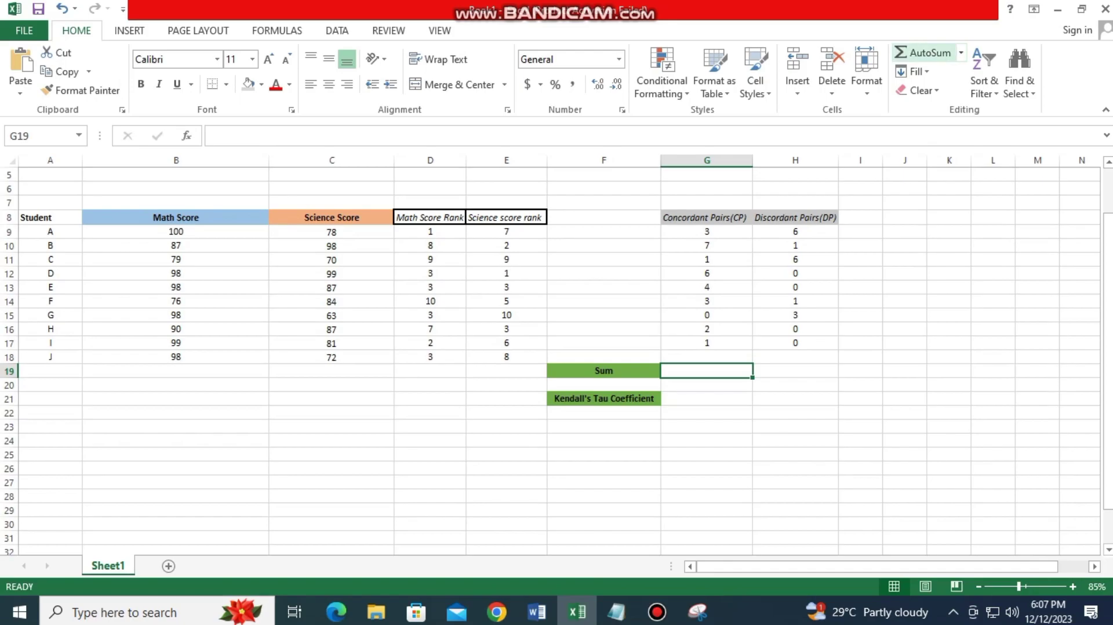
left_click(921, 52)
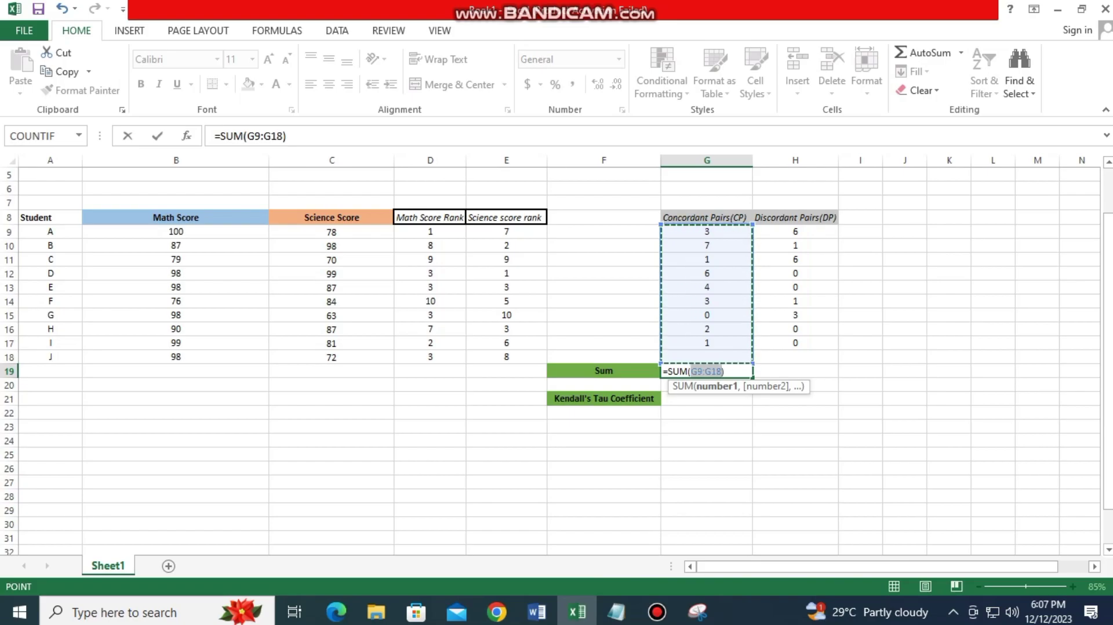
key("Return")
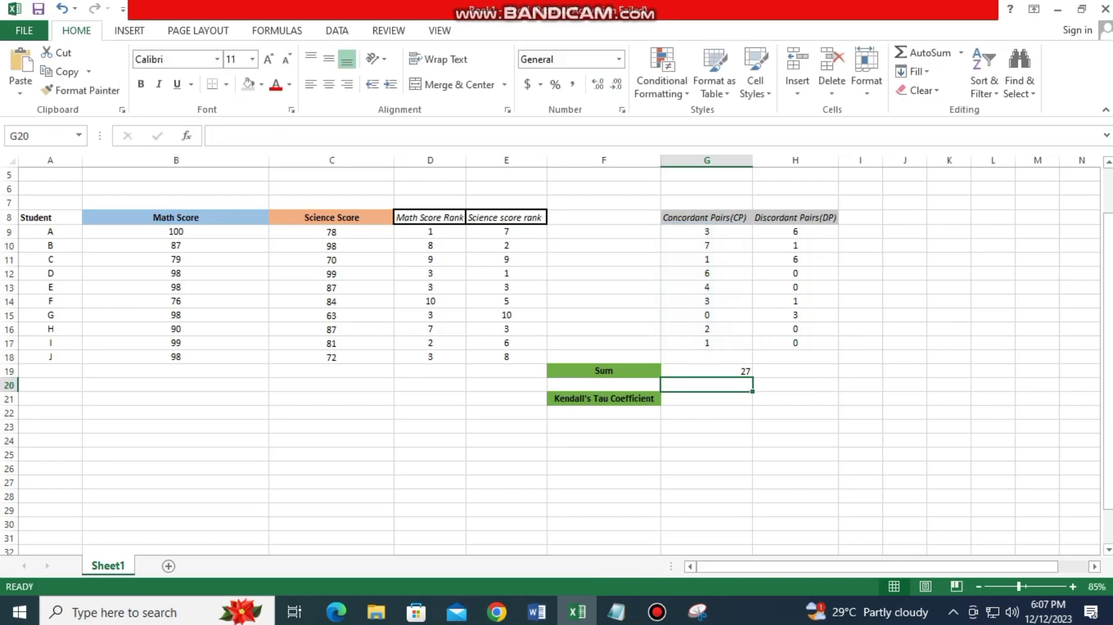
left_click(707, 371)
left_click(328, 58)
left_click(329, 85)
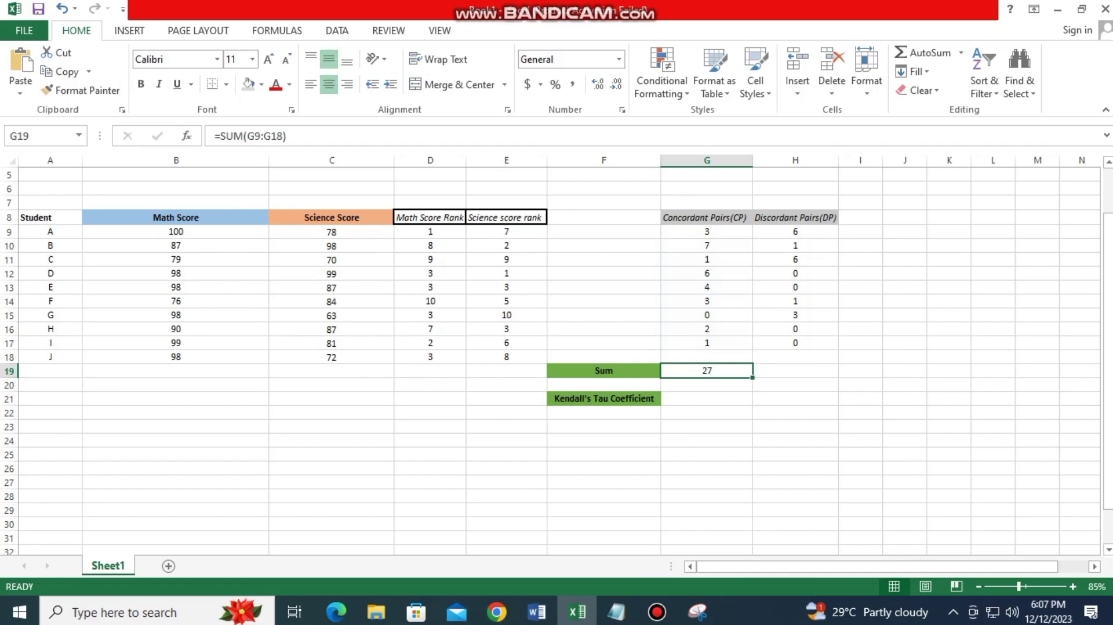
- Total the discordant pairs in H19 with =SUM(H9:H18) and center the cell
key("Right")
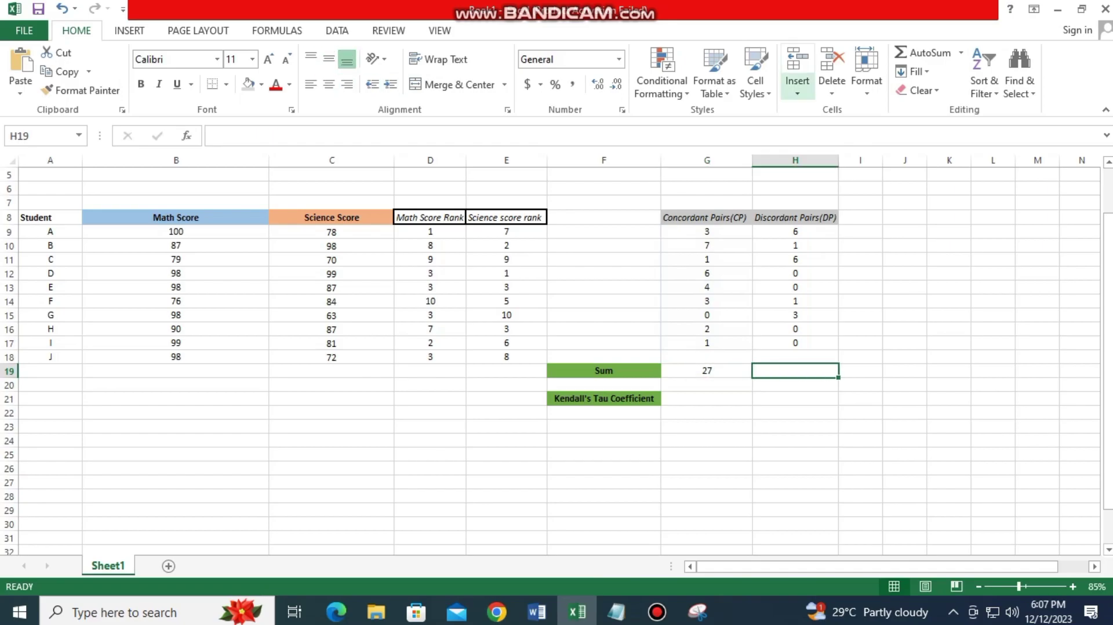
left_click(925, 53)
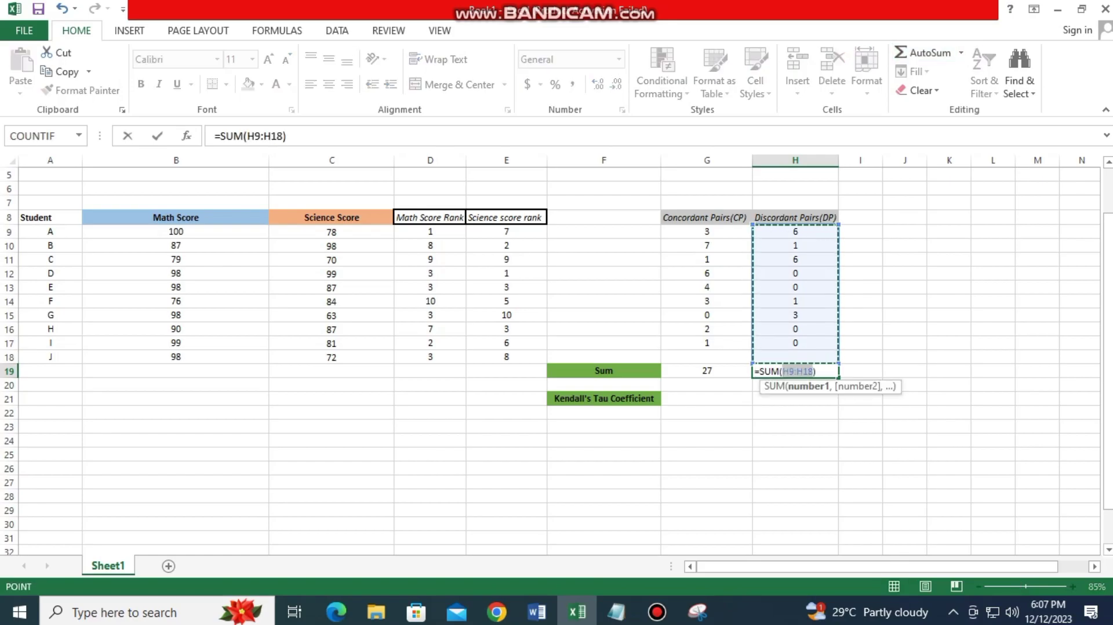
key("Return")
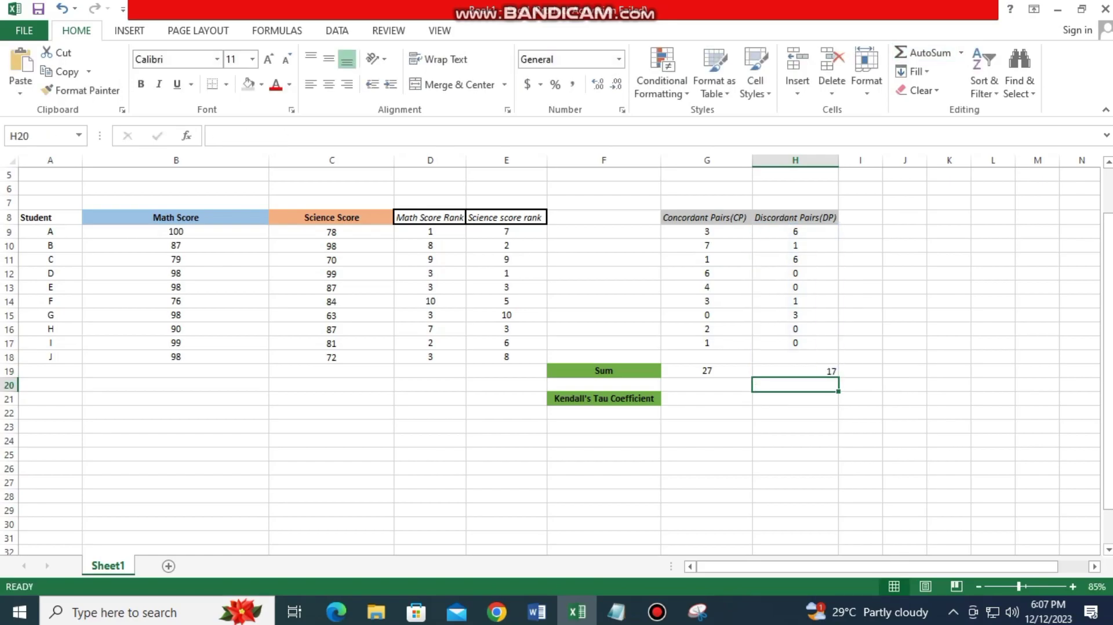
key("Up")
left_click(329, 84)
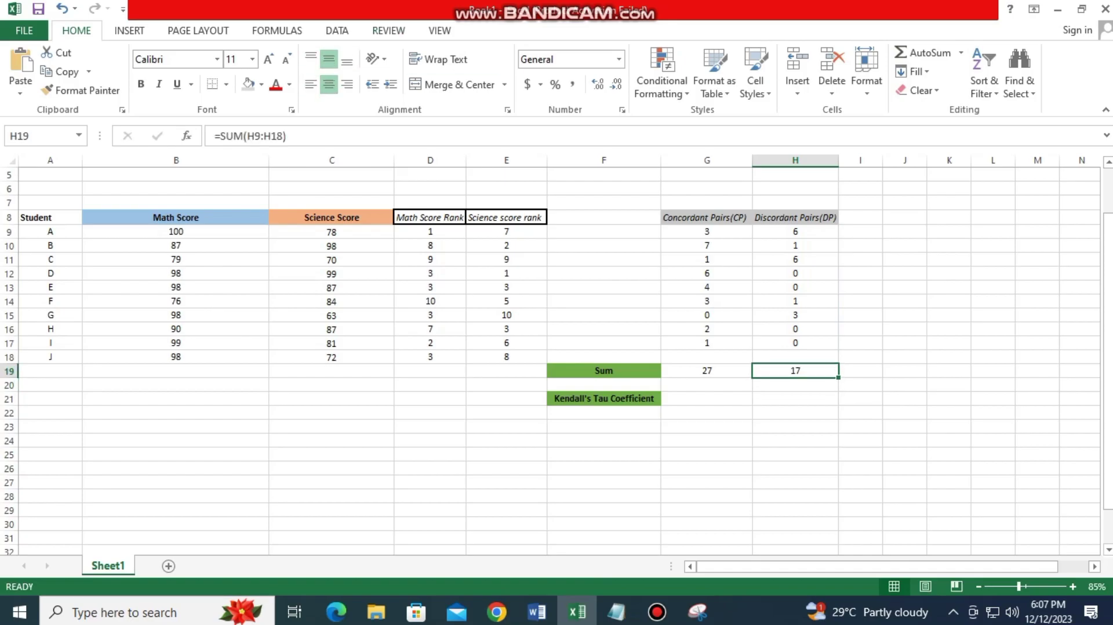
- Review the Kendall's Tau coefficient formula under Test Statistics Tool in the Word document and in cell B4 of the Excel sheet
left_click(707, 399)
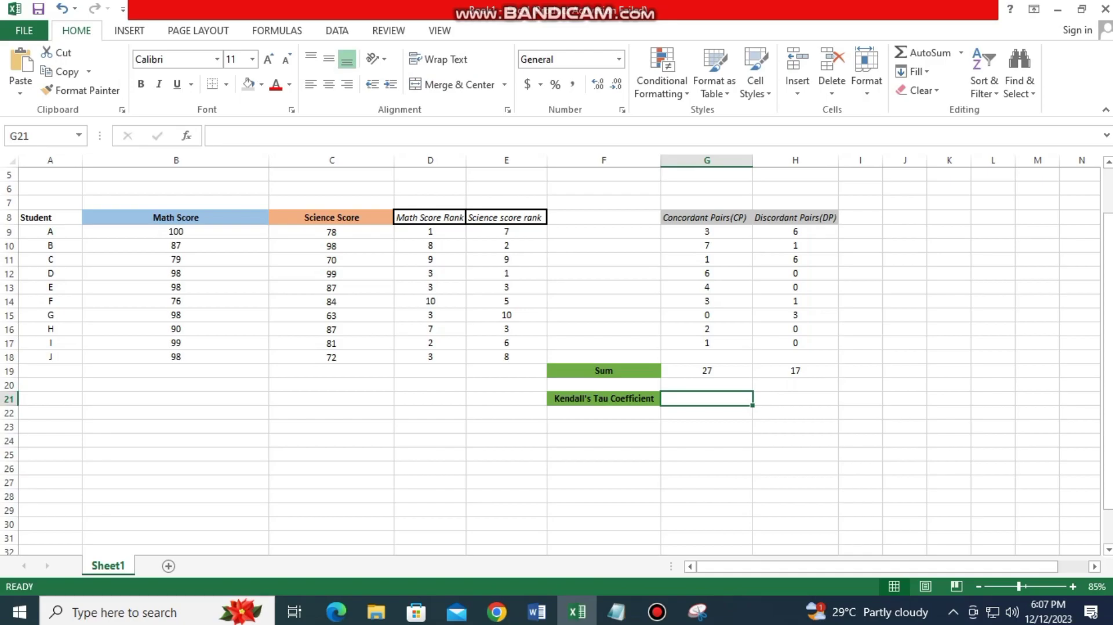
scroll(551, 360, "up", 2)
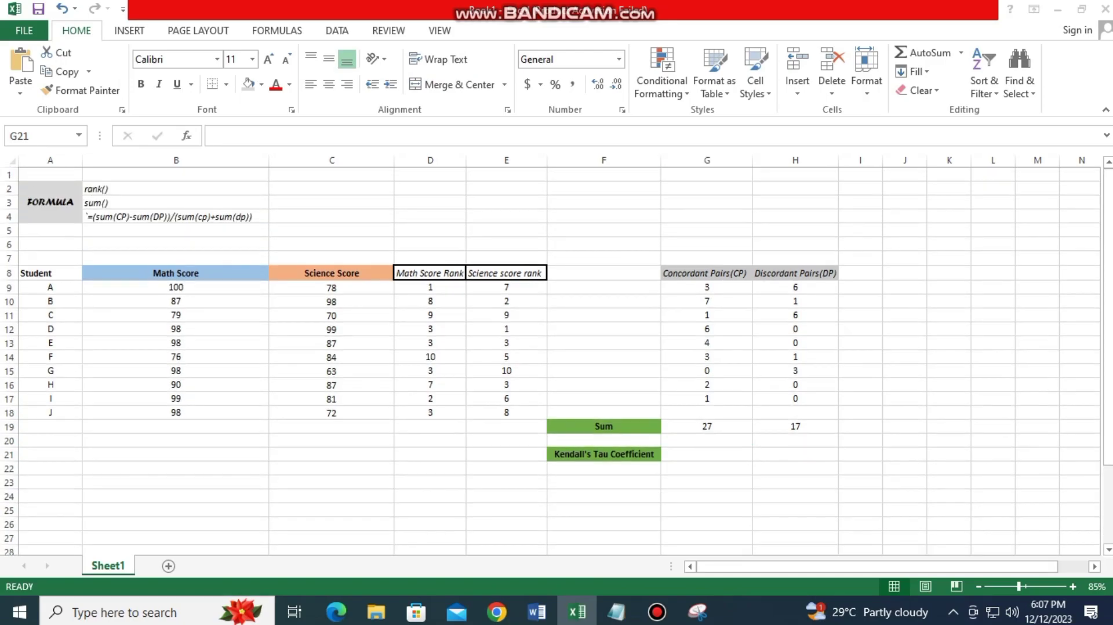
key("alt+Tab")
key("alt+Tab")
key("alt+Tab")
key("alt+Tab")
scroll(571, 319, "up", 2)
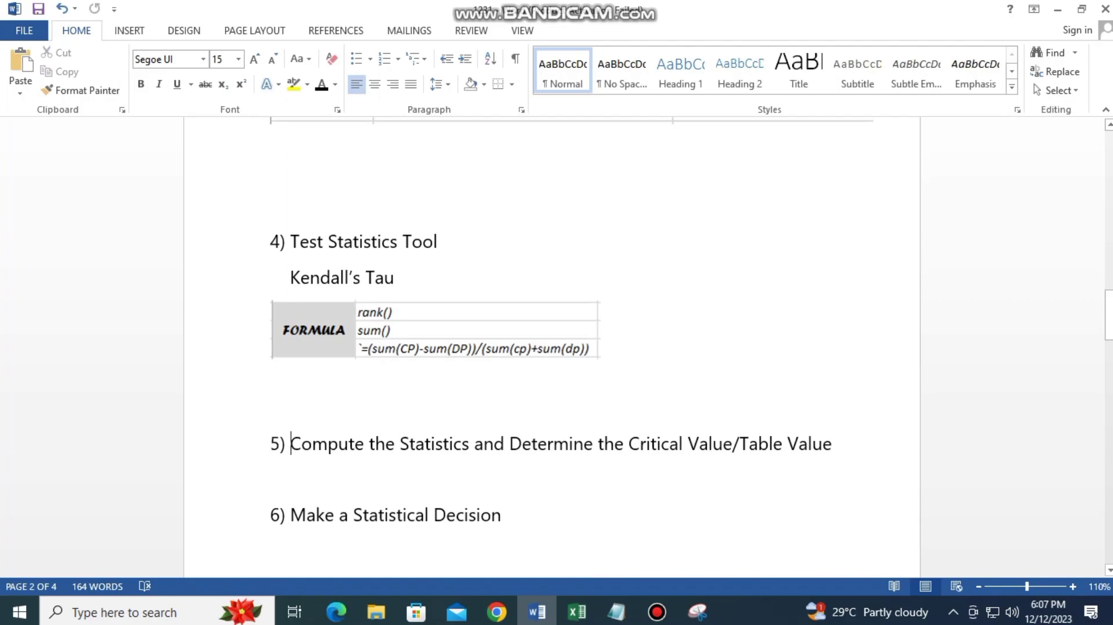
key("alt+Tab")
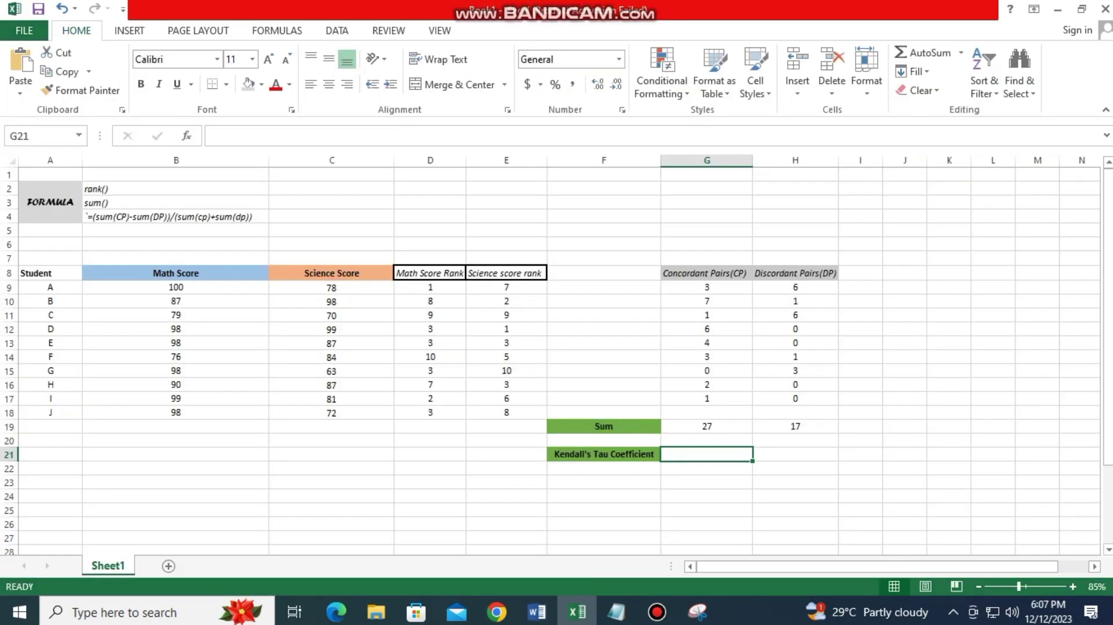
left_click(176, 217)
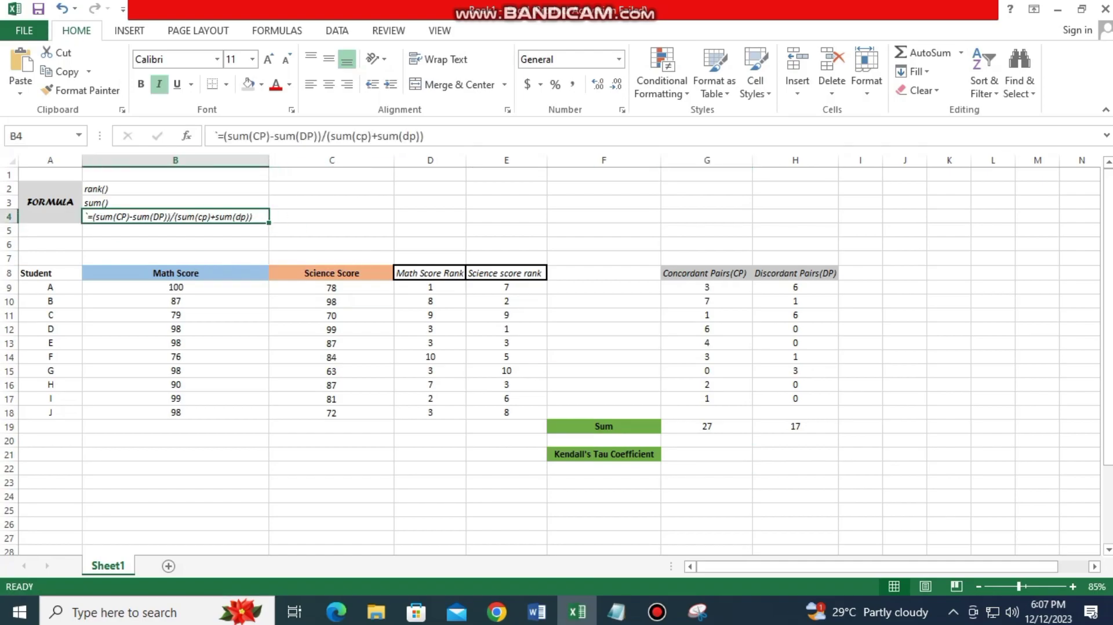
- Compute the Kendall's Tau Coefficient in G21 with the formula =(G19-H19)/(G19+H19)
left_click(706, 454)
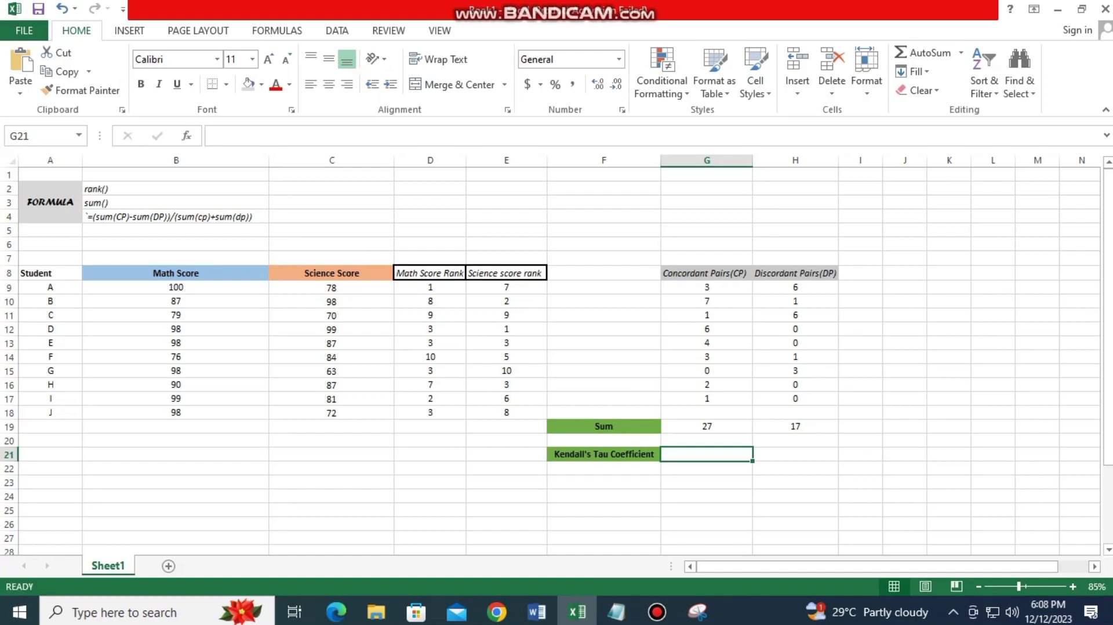
type("=")
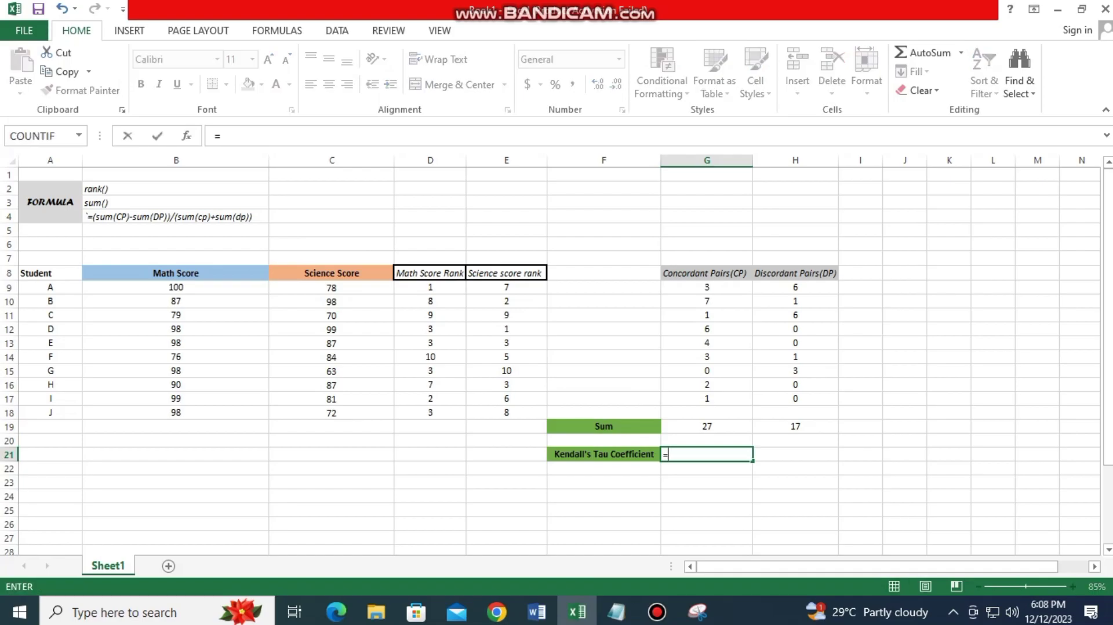
type("(")
left_click(707, 426)
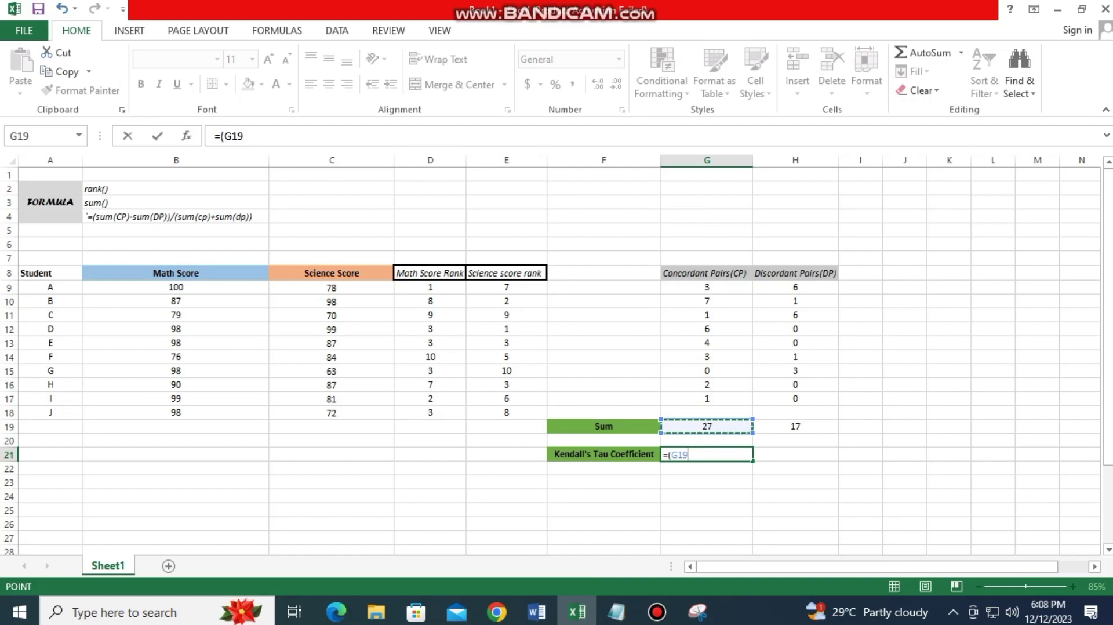
type("-")
left_click(795, 426)
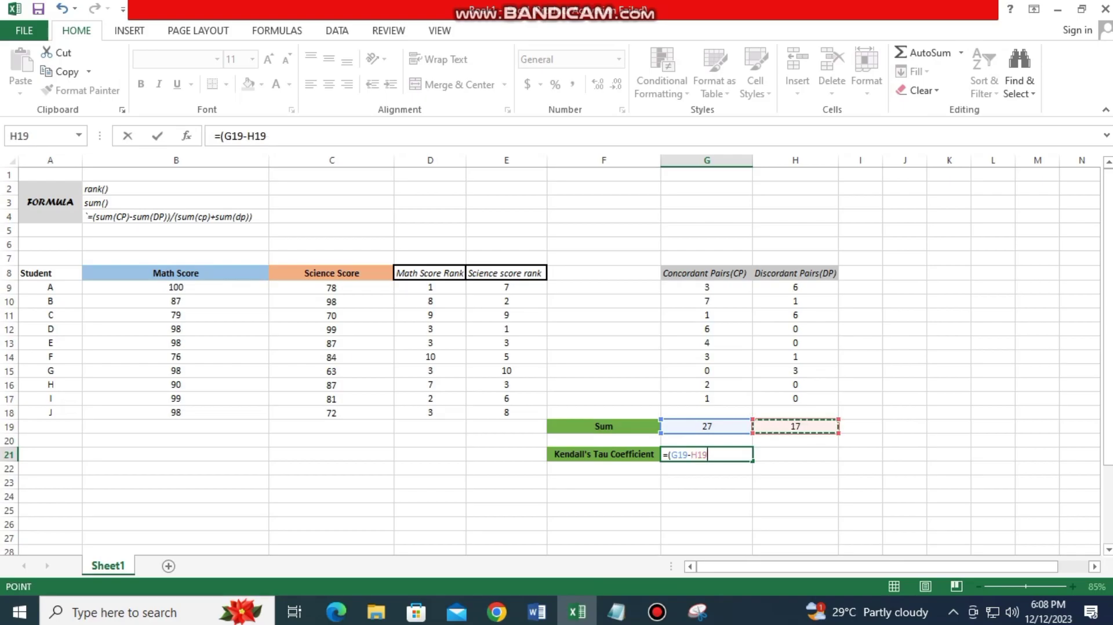
type(")/(")
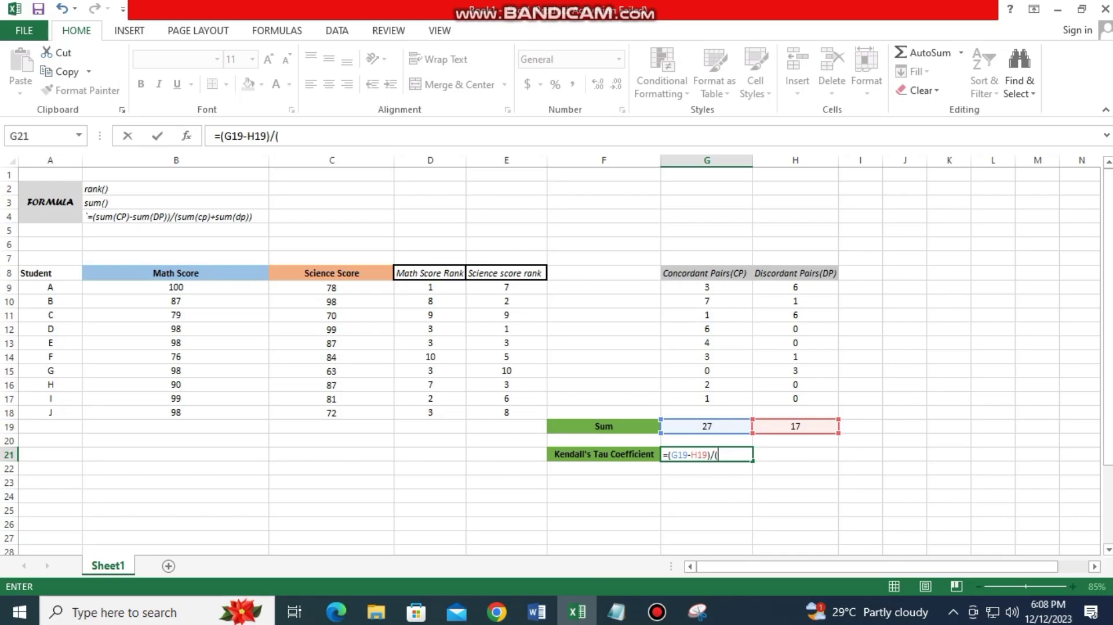
left_click(707, 426)
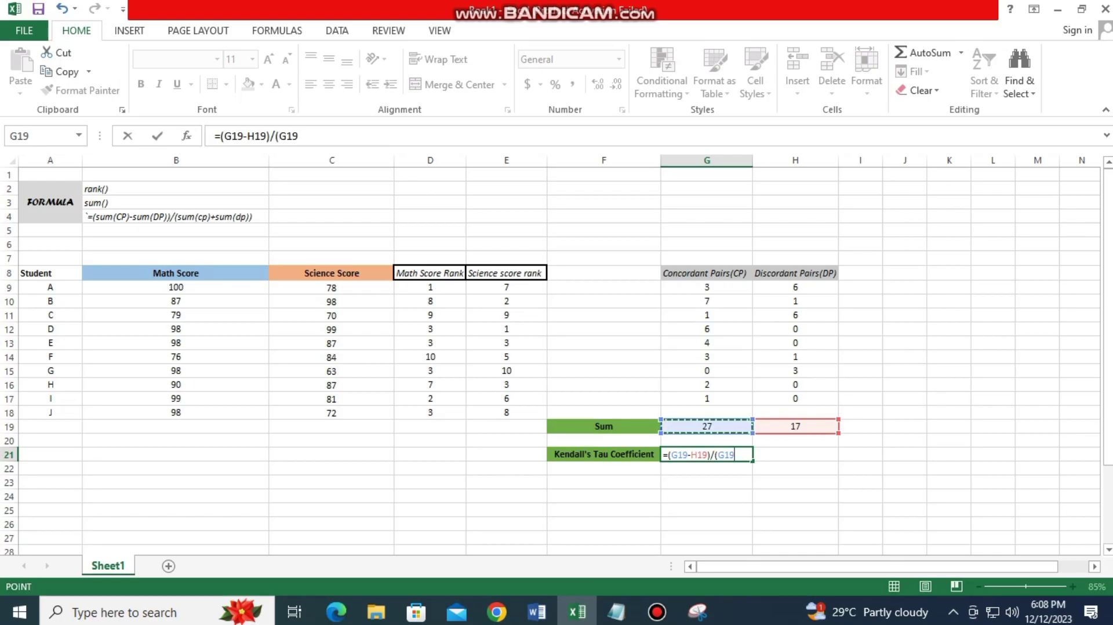
type("+")
left_click(796, 427)
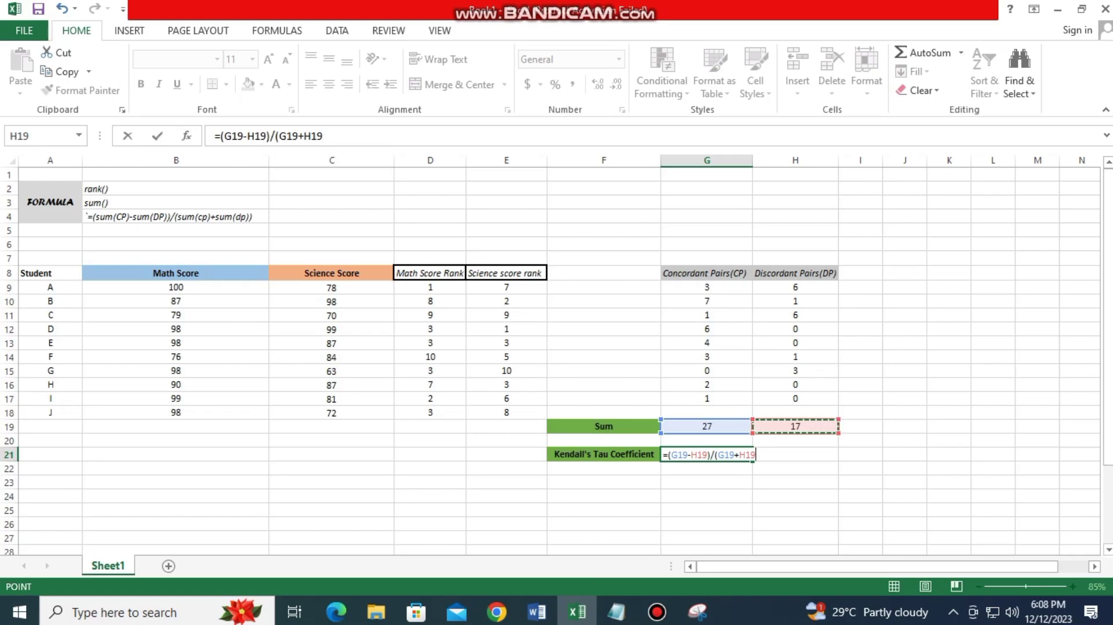
type(")")
key("Return")
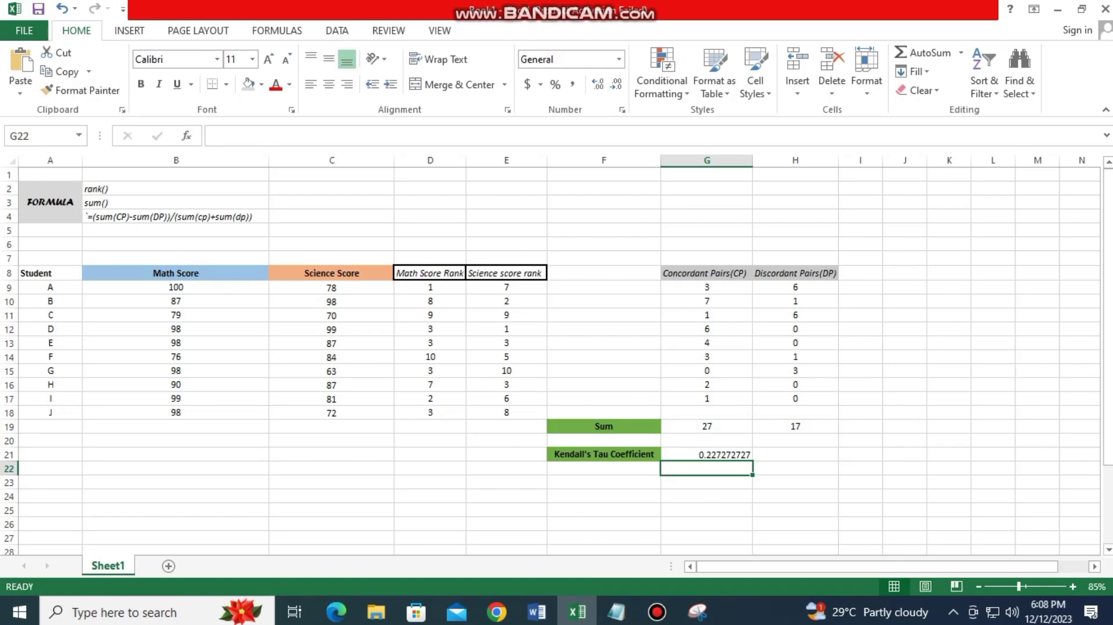
scroll(556, 359, "down", 2)
scroll(557, 359, "up", 2)
scroll(557, 359, "down", 1)
scroll(556, 359, "up", 1)
scroll(556, 359, "down", 4)
scroll(556, 359, "up", 4)
scroll(556, 360, "down", 2)
left_click(604, 427)
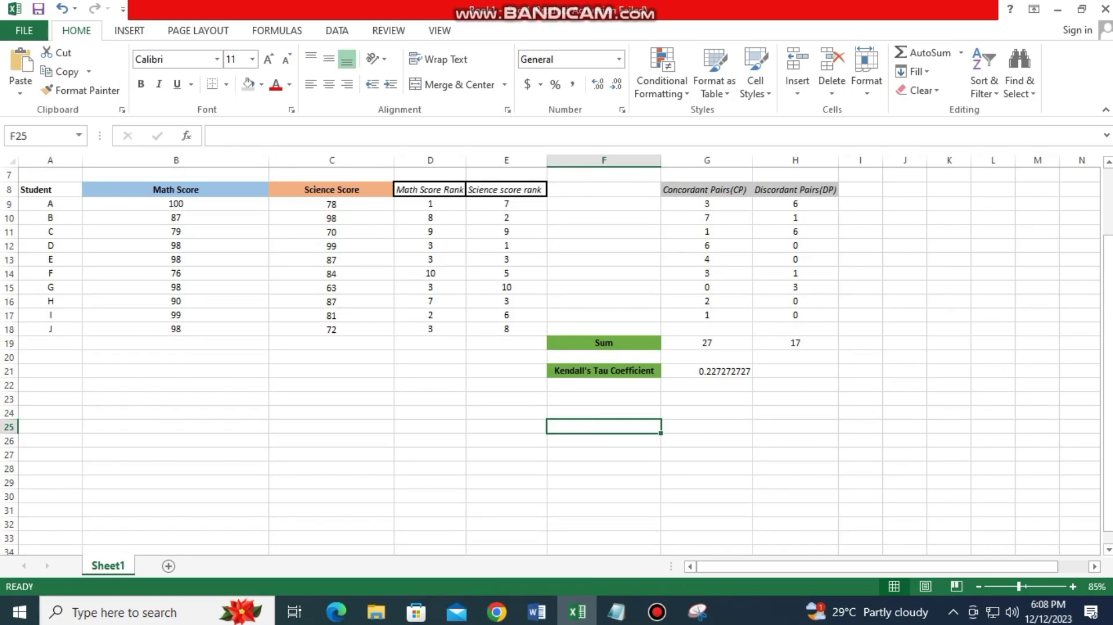
- Open the t-Test: Paired Two Sample for Means tool from Data Analysis
left_click(175, 399)
left_click(332, 399)
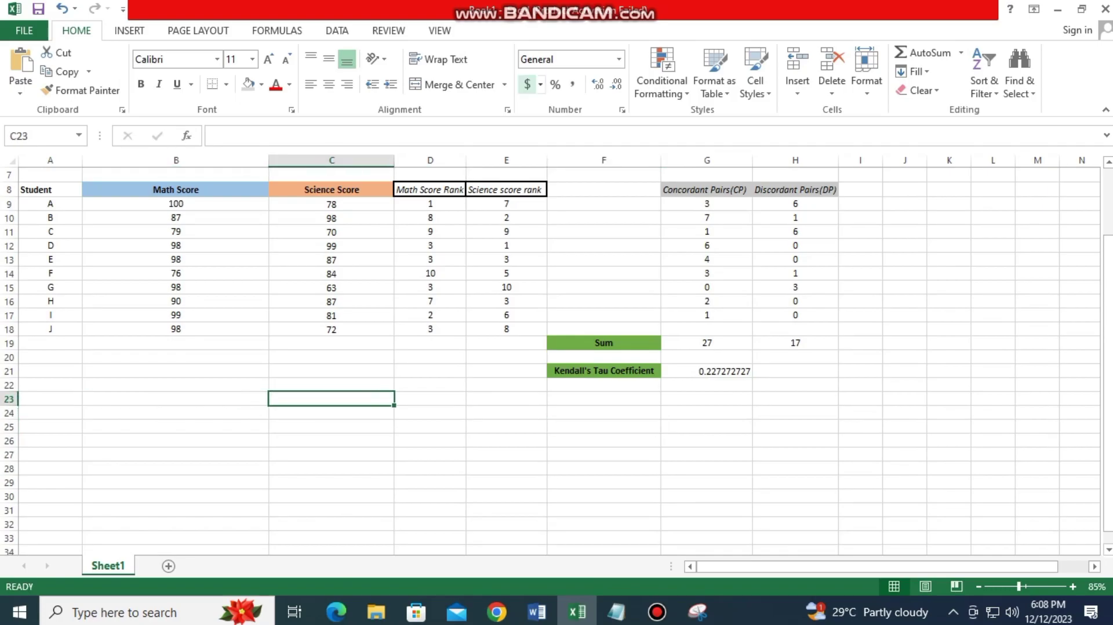
left_click(129, 31)
left_click(336, 31)
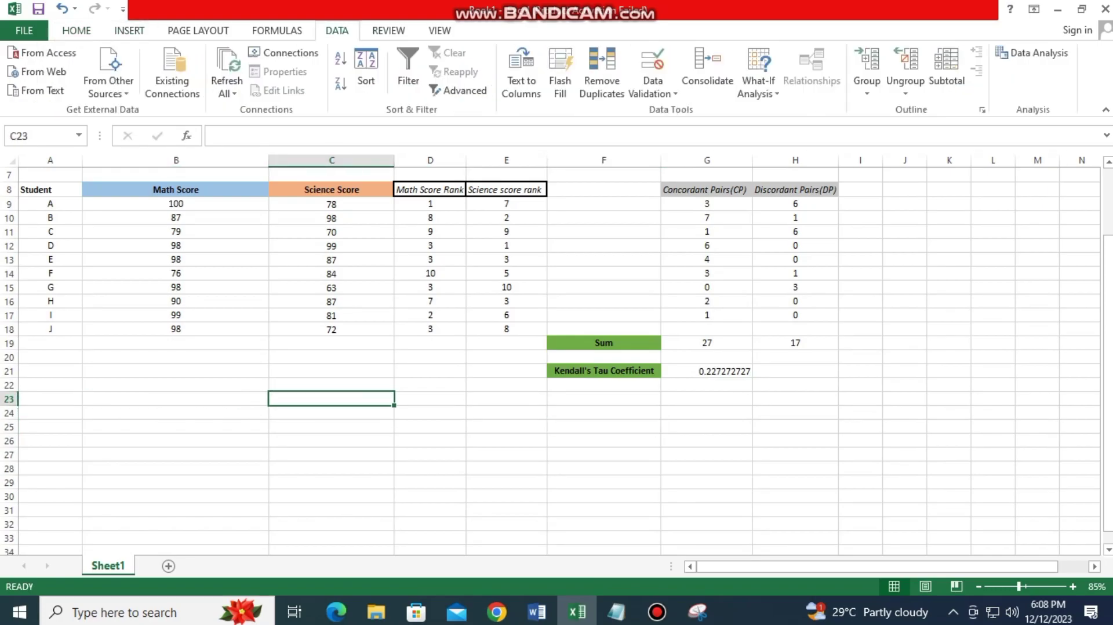
left_click(1033, 53)
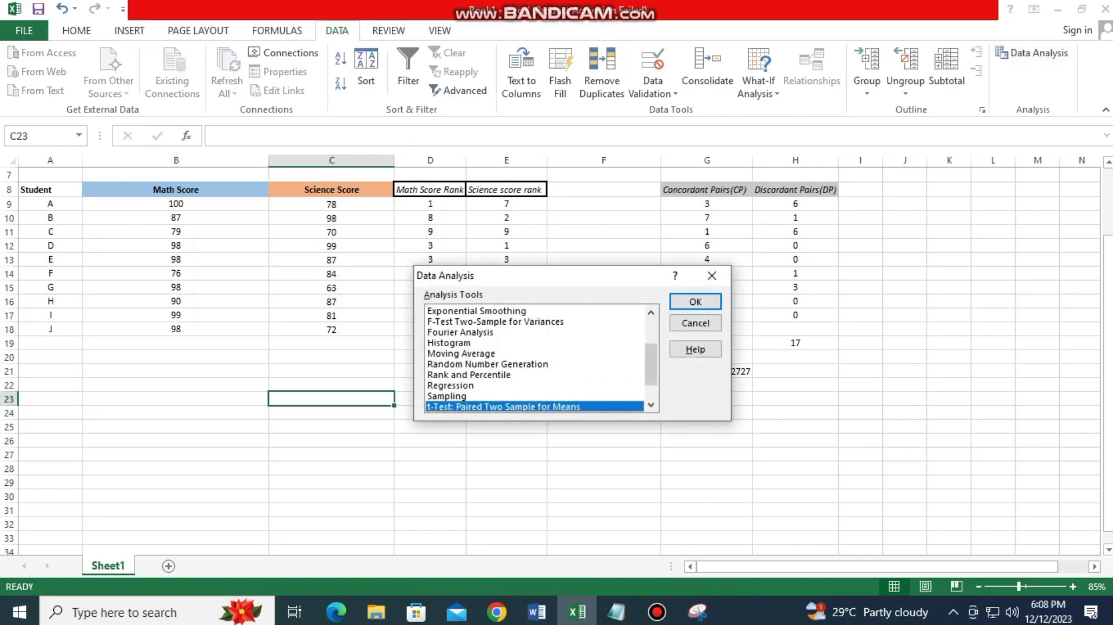
key("Return")
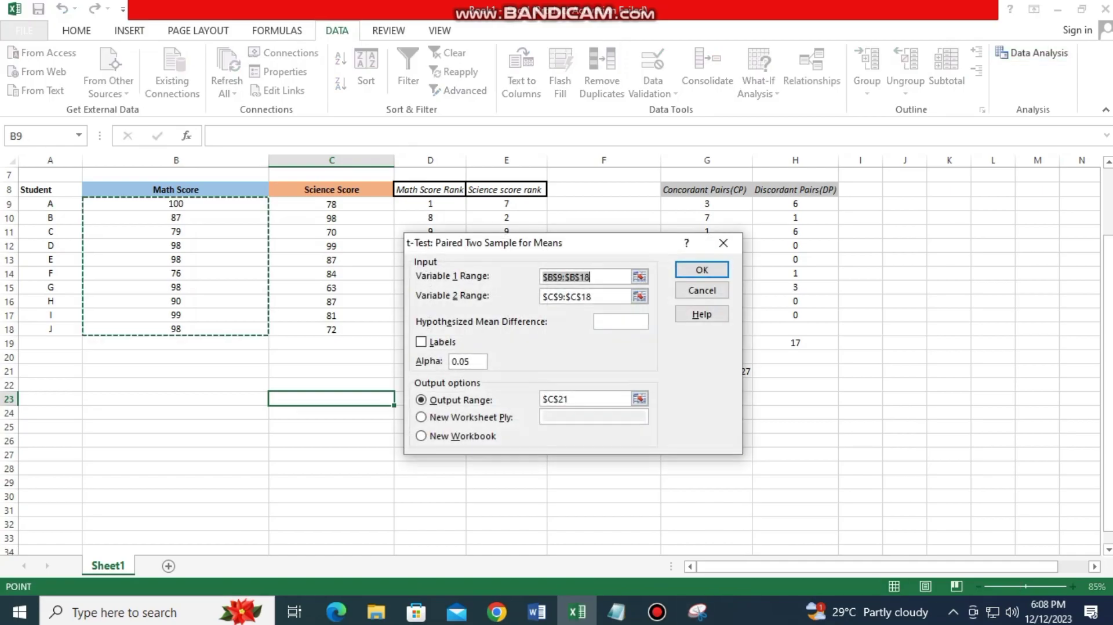
- Clear both variable ranges in the t-test settings and set the Variable 1 Range to the math scores in $B$9:$B$18
double_click(581, 297)
left_click(601, 277)
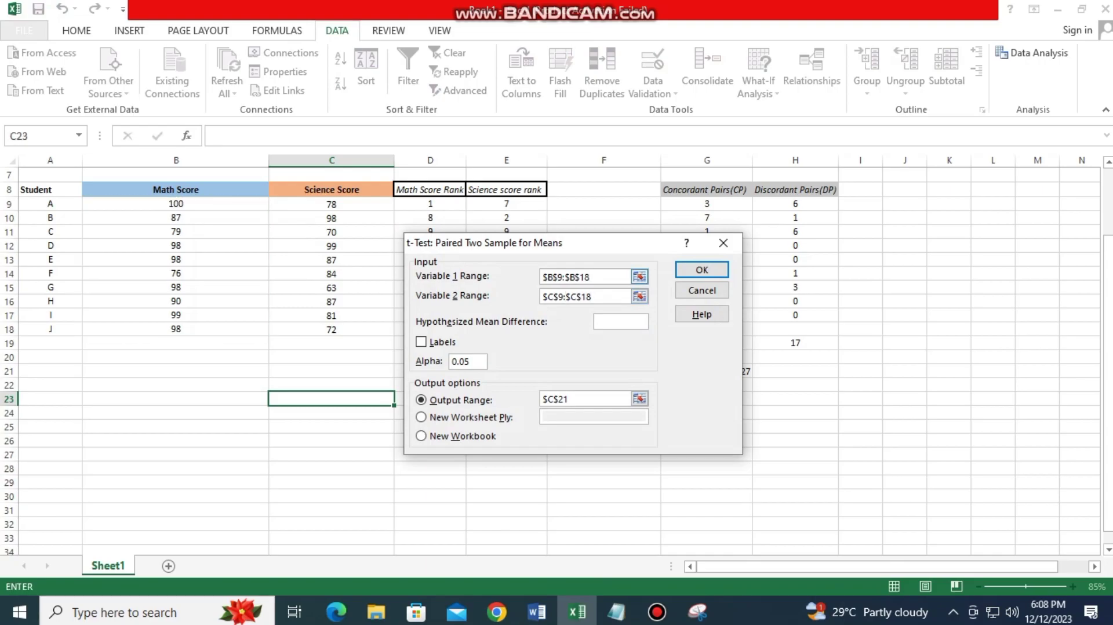
left_click_drag(576, 241, 621, 358)
key("BackSpace")
key("BackSpace")
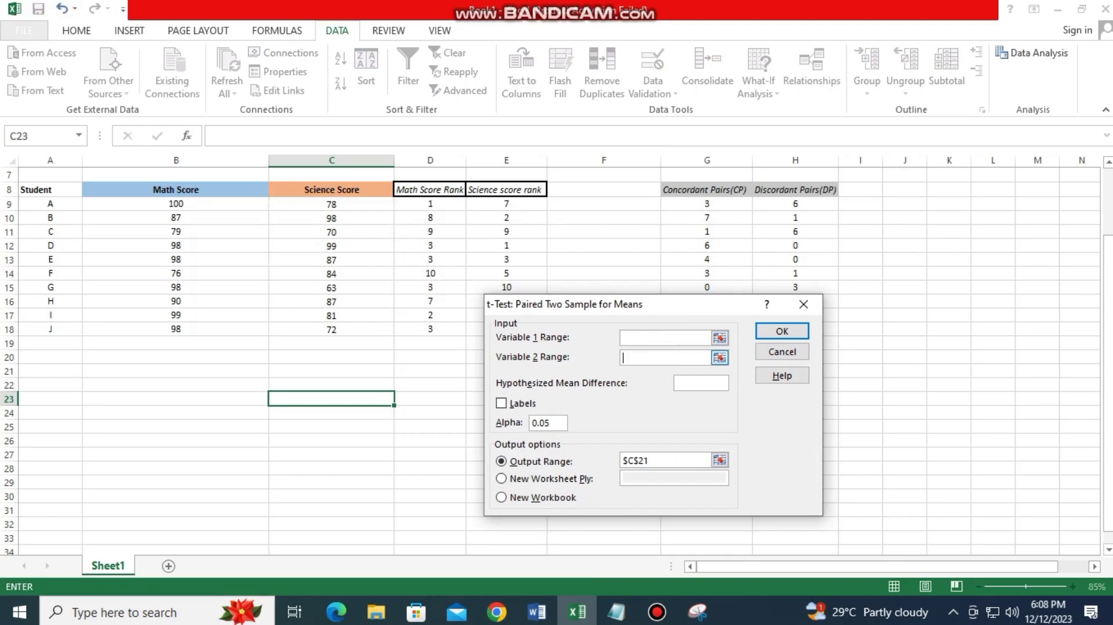
key("shift+Tab")
left_click(719, 338)
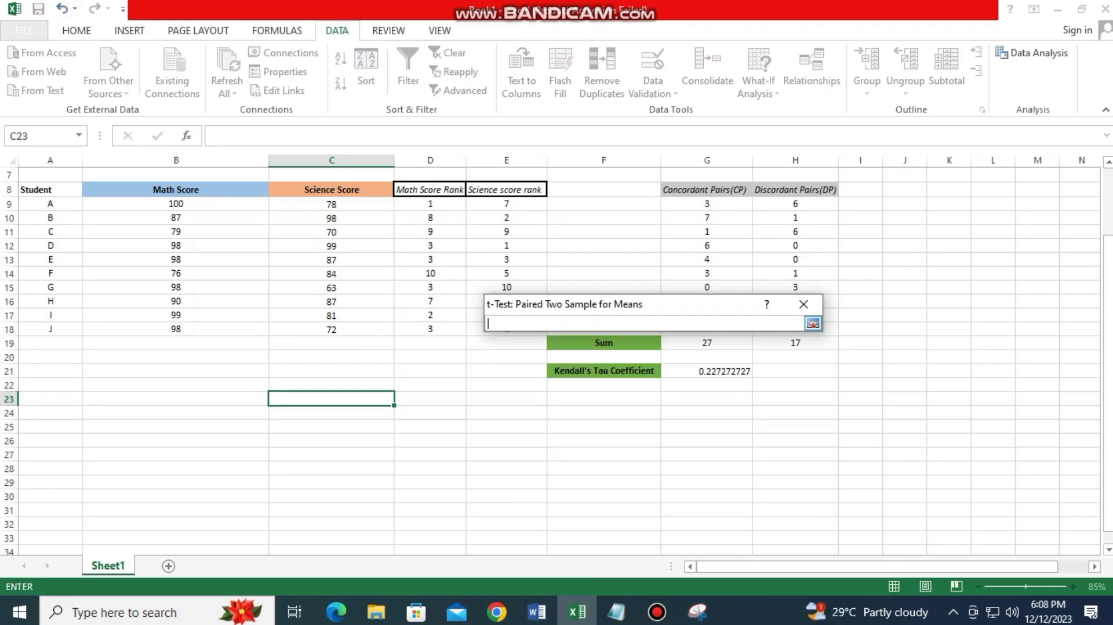
left_click(176, 204)
left_click_drag(175, 203, 176, 328)
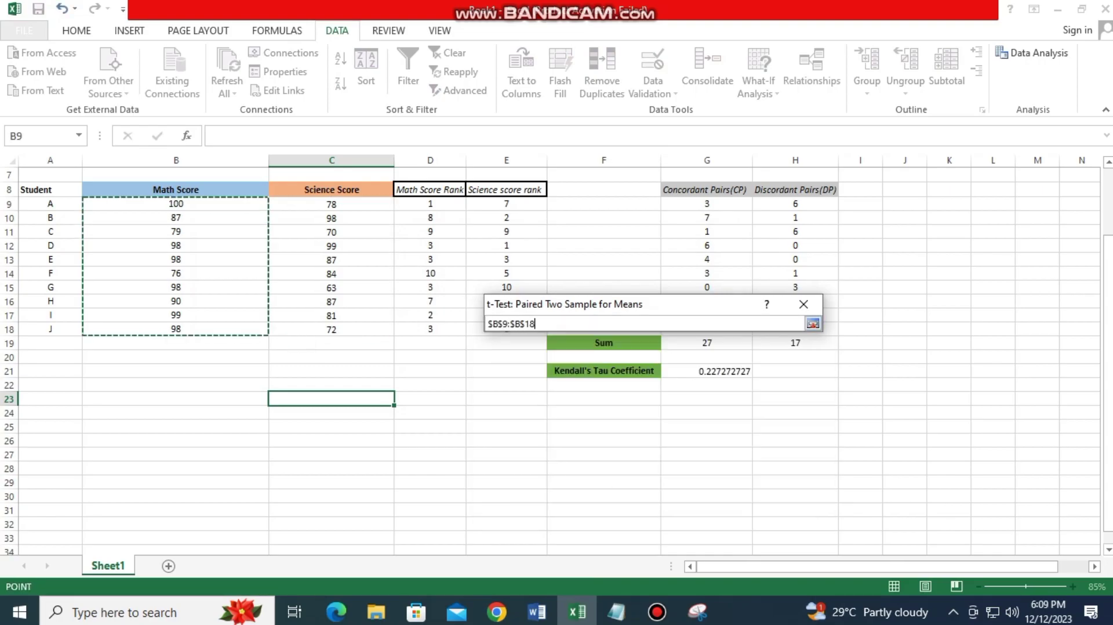
left_click(813, 323)
- Set the Variable 2 Range to the science scores in $C$9:$C$18 and run the t-test with output at $C$21
left_click(720, 358)
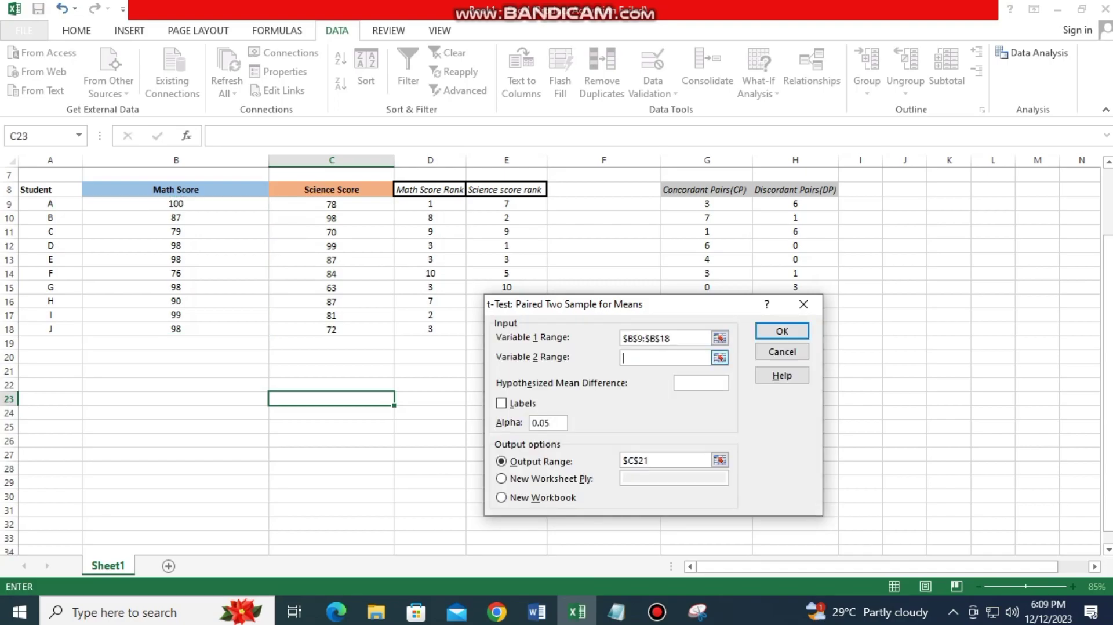
left_click(331, 204)
key("ctrl+shift+Down")
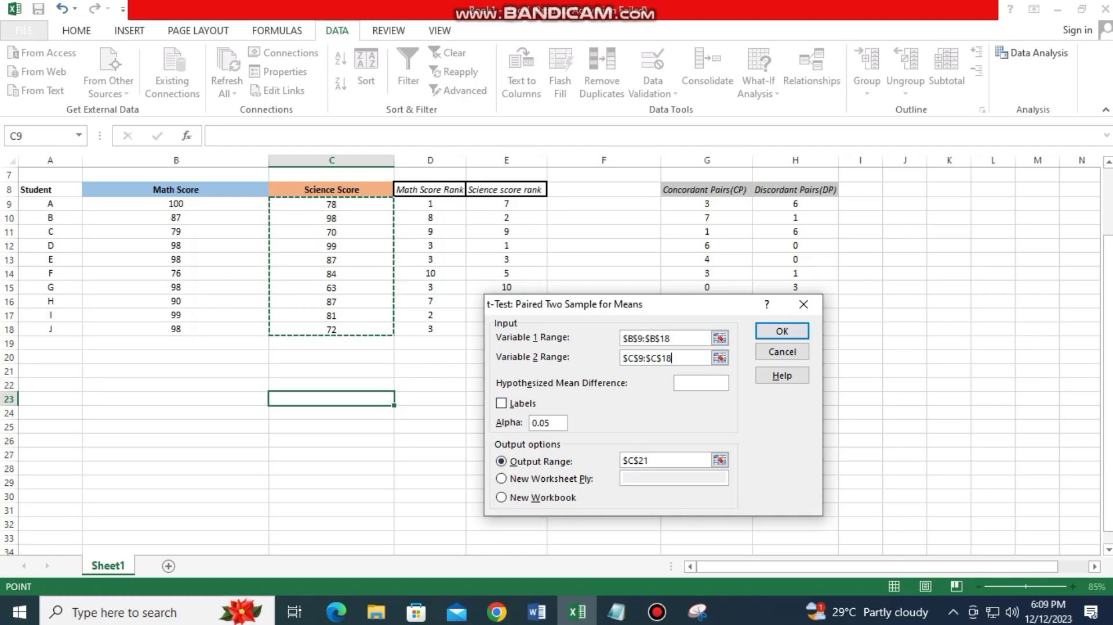
key("Return")
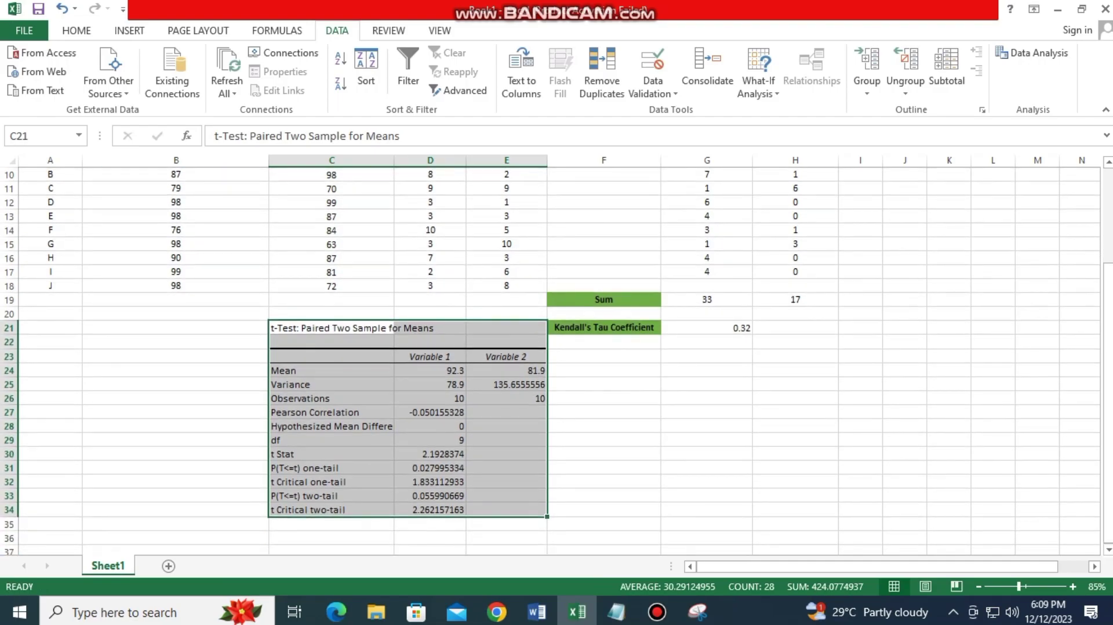
- Examine the one-tail and two-tail P values in the t-test output table
left_click(331, 482)
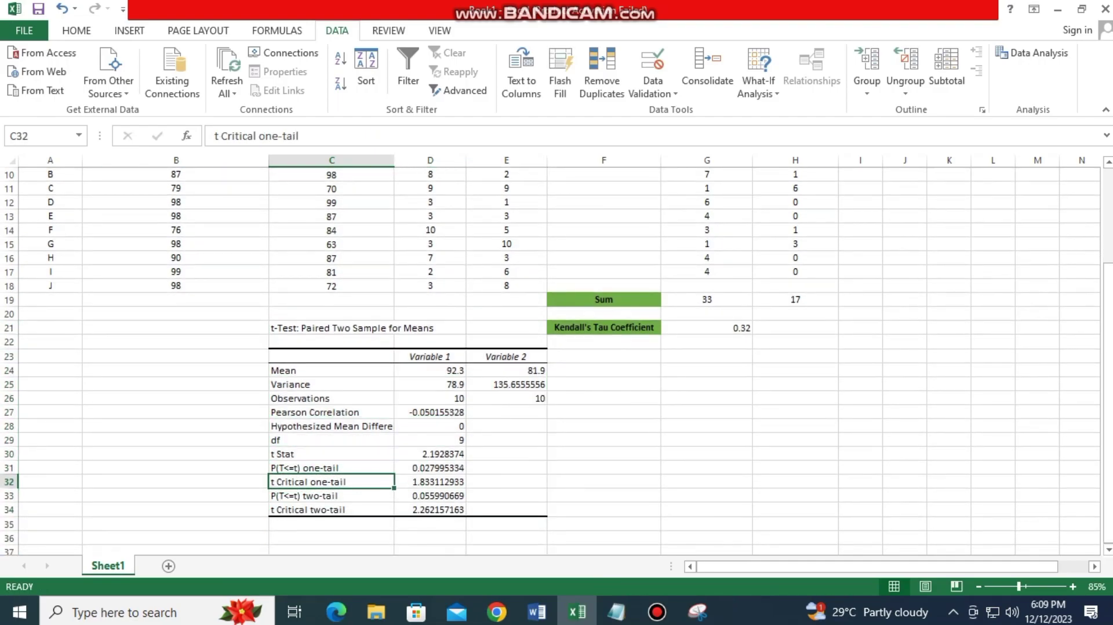
scroll(846, 149, "down", 1)
key("Down")
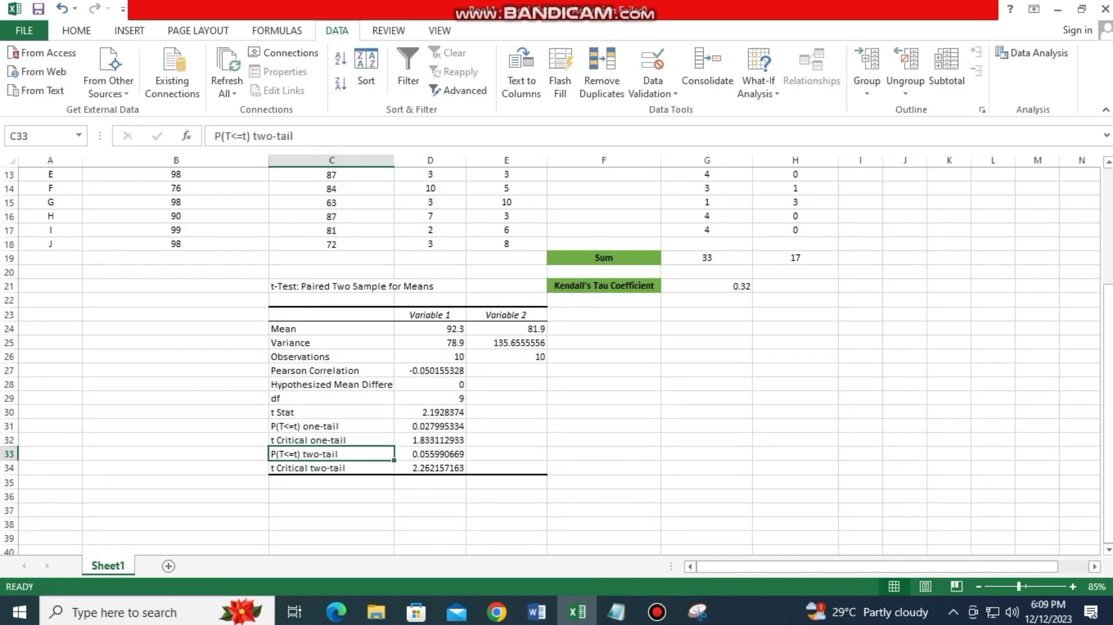
key("Right")
key("Up")
key("Up")
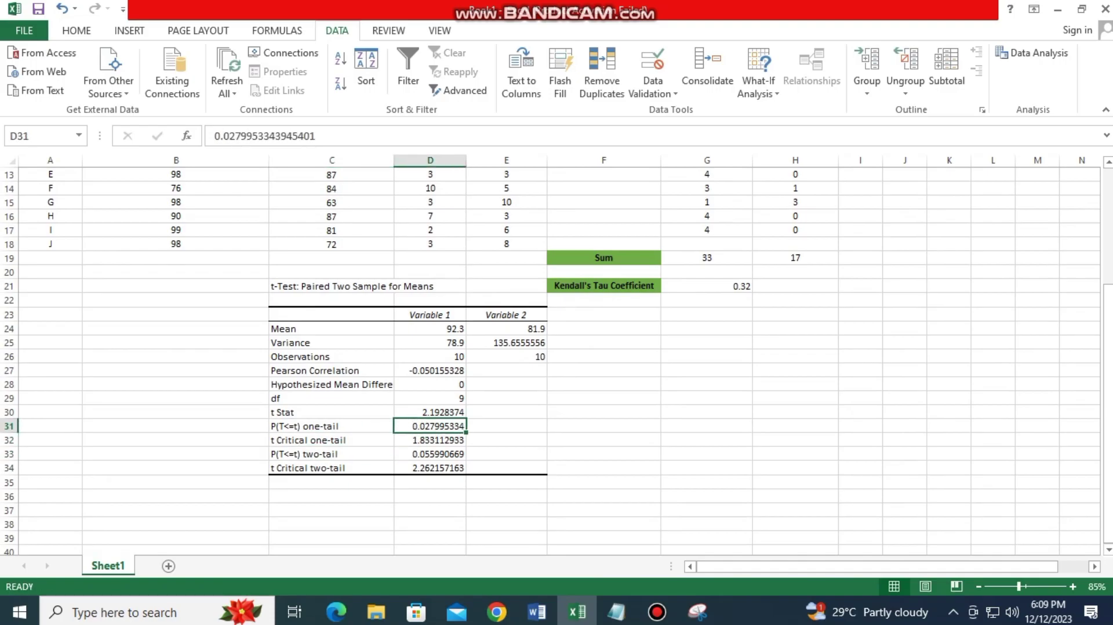
key("Down")
key("Down")
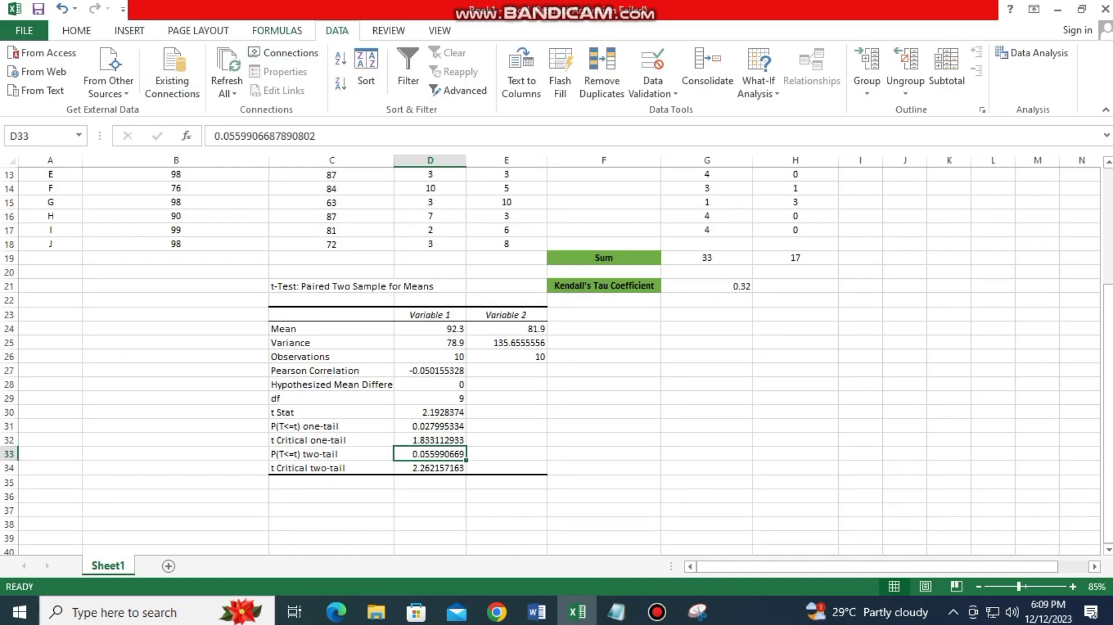
- Format the two-tail P value in D33 as Percentage
left_click(277, 31)
key("alt+a")
key("alt+r")
key("alt+n")
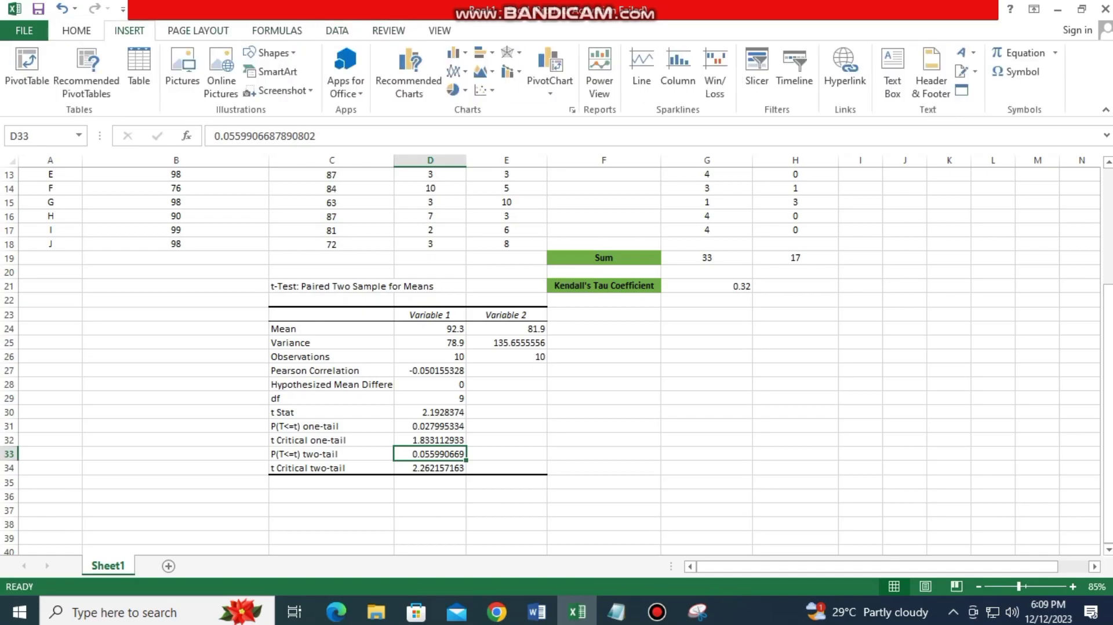
key("alt+h")
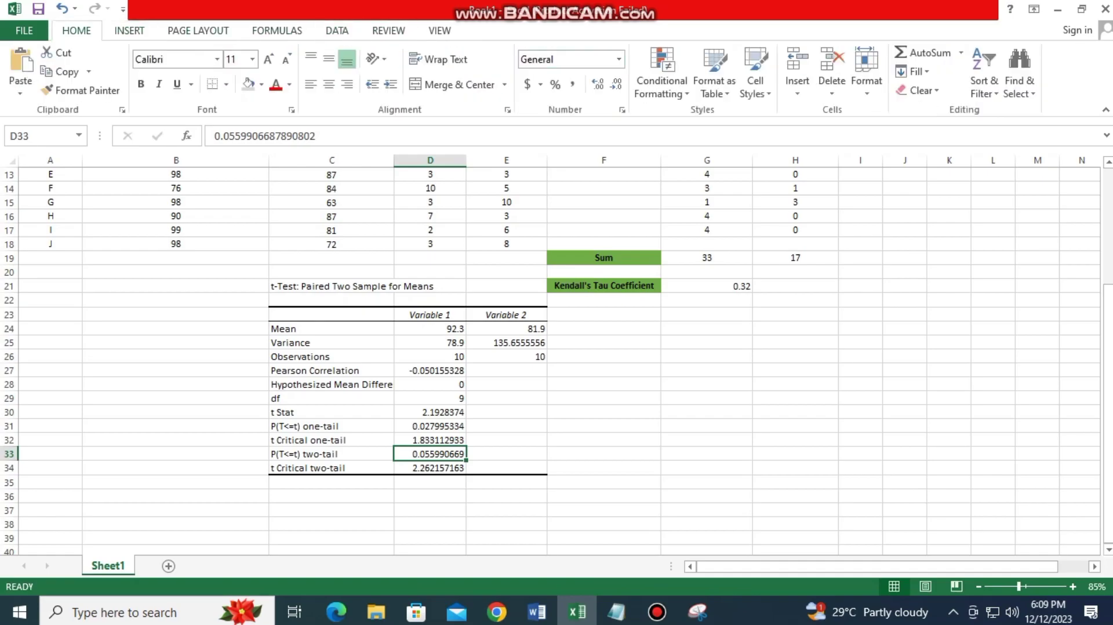
left_click(618, 59)
left_click(591, 341)
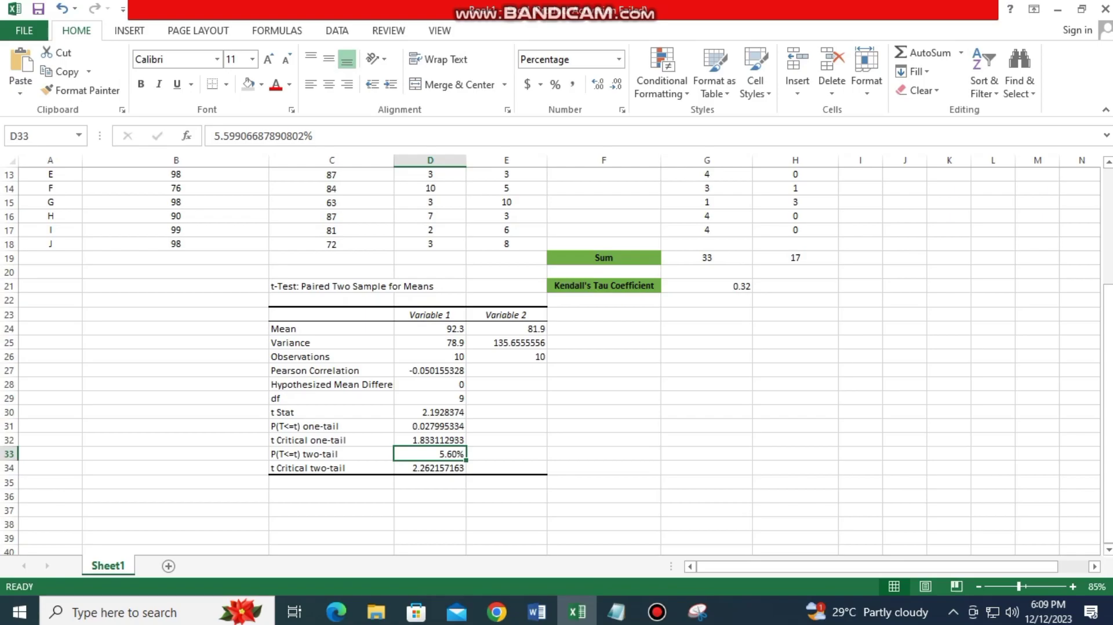
- Format the one-tail P value in D31 as Percentage
key("Up")
key("Up")
key("F2")
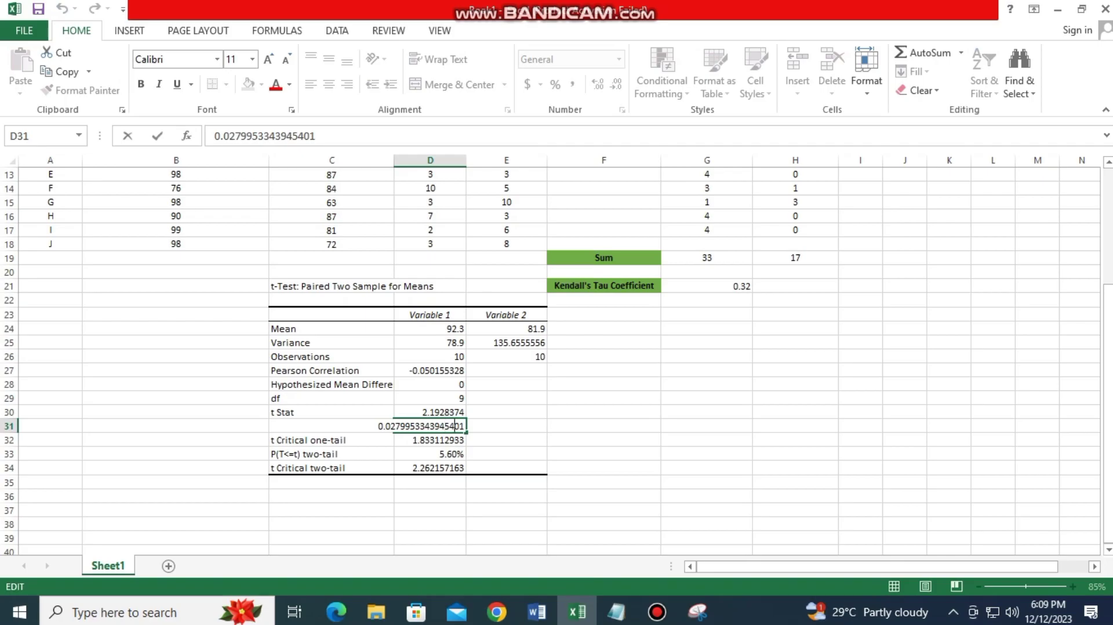
key("Return")
key("Up")
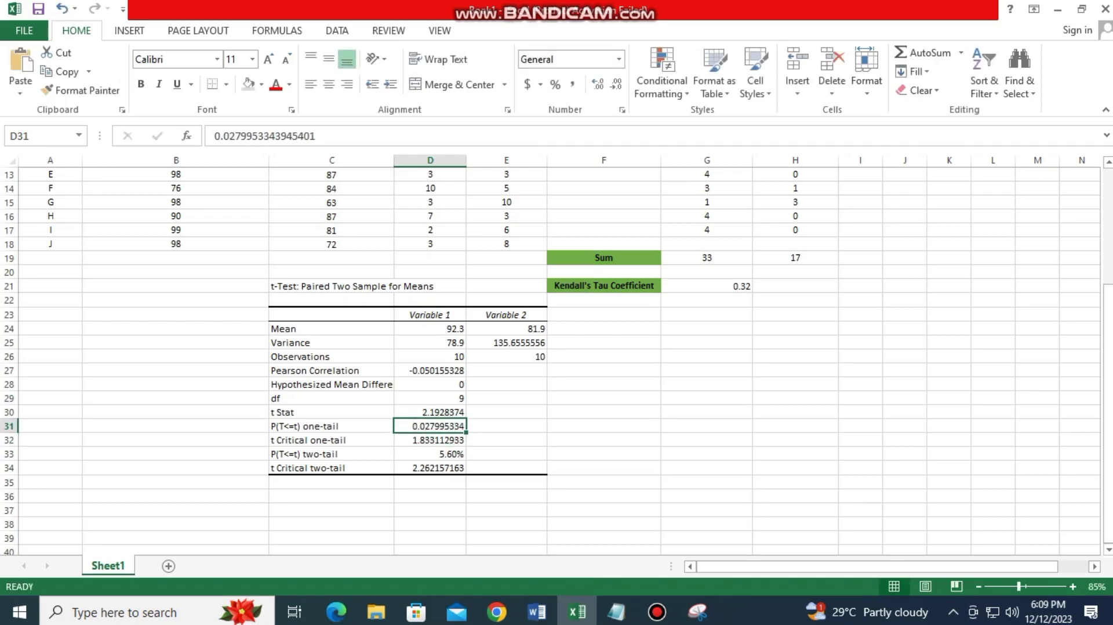
key("alt+h")
key("n")
key("Down")
key("Down")
key("Down")
key("Down")
key("Down")
key("Down")
key("Down")
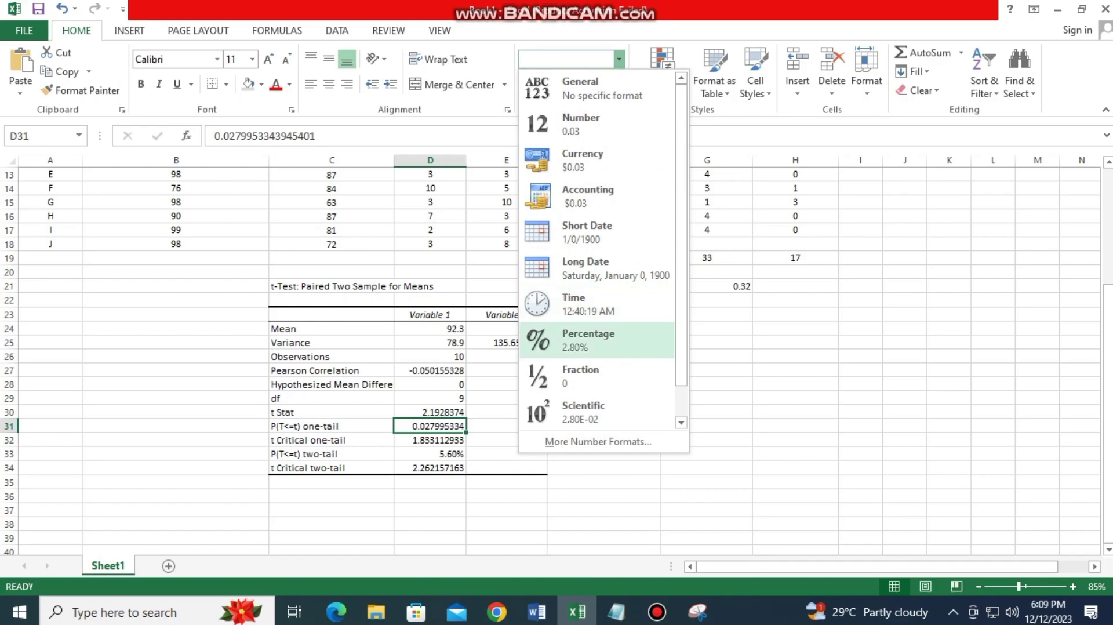
key("Return")
- Compare the one-tail and two-tail P percentages in D31 and D33 with the critical values beside them
key("Down")
key("Down")
key("Down")
key("Up")
key("Up")
key("Up")
key("Down")
key("Down")
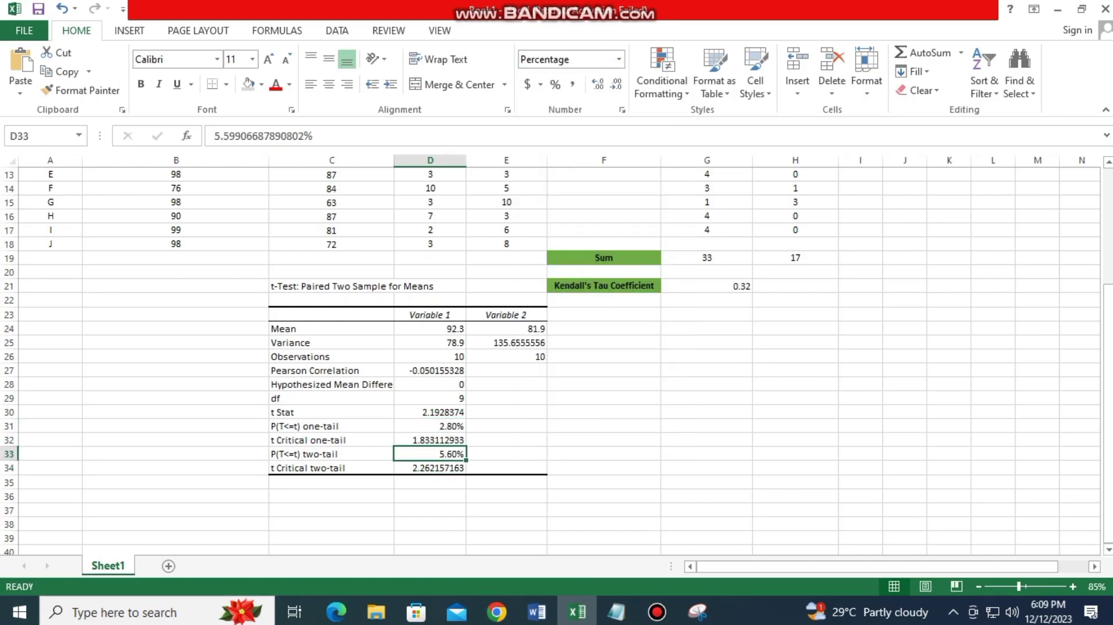
- Switch to the Word document and insert blank lines so the heading "6) Make a Statistical Decision" starts on the next page
key("alt+Tab")
key("alt+Tab")
key("alt+Tab")
scroll(551, 347, "down", 2)
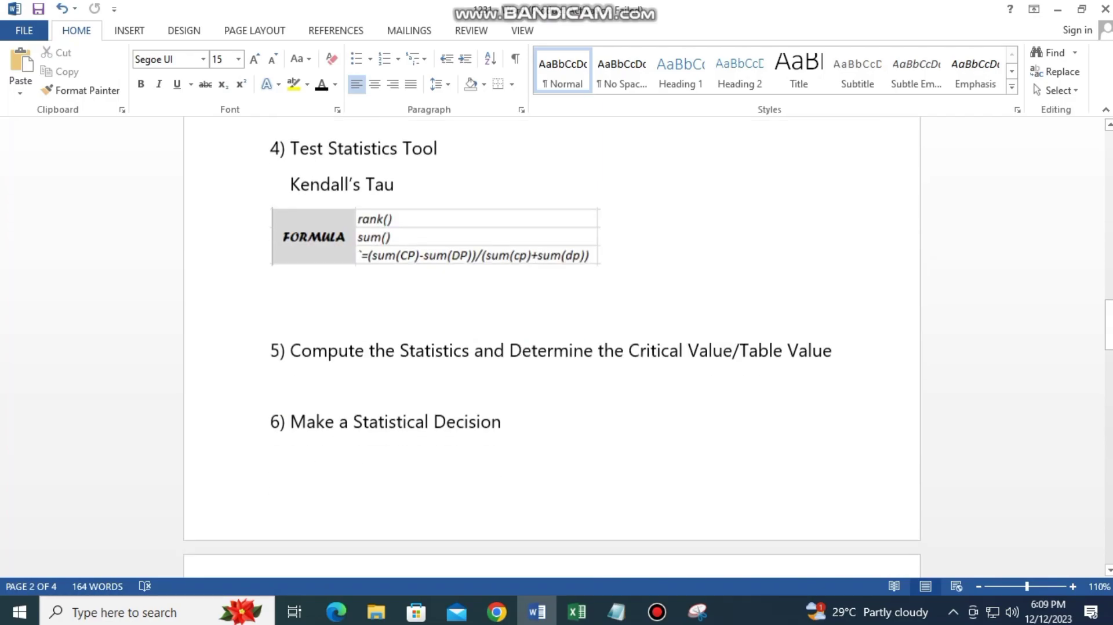
scroll(551, 348, "down", 4)
left_click(503, 222)
left_click(270, 418)
key("Return")
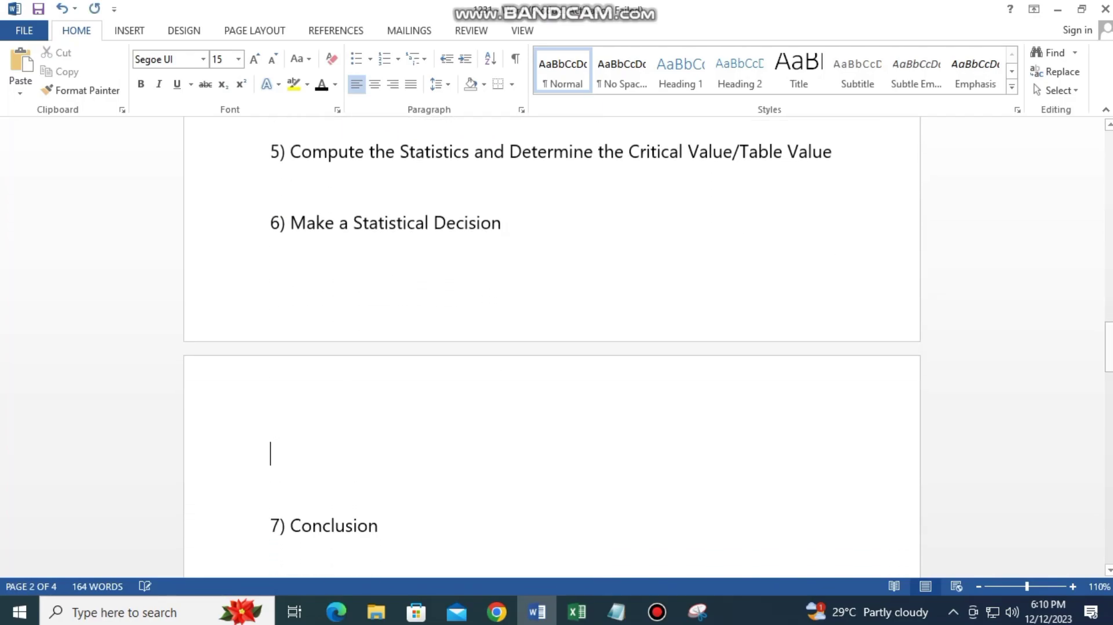
left_click(271, 223)
key("Return")
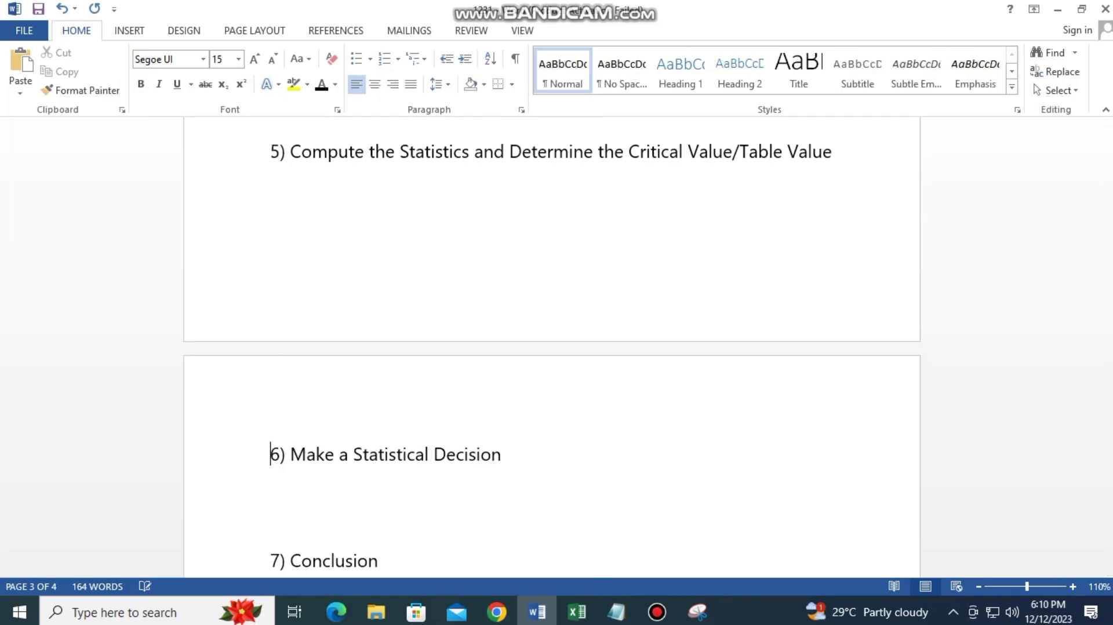
- Start a new line below the heading "6) Make a Statistical Decision"
scroll(550, 348, "down", 3)
left_click(503, 329)
key("Return")
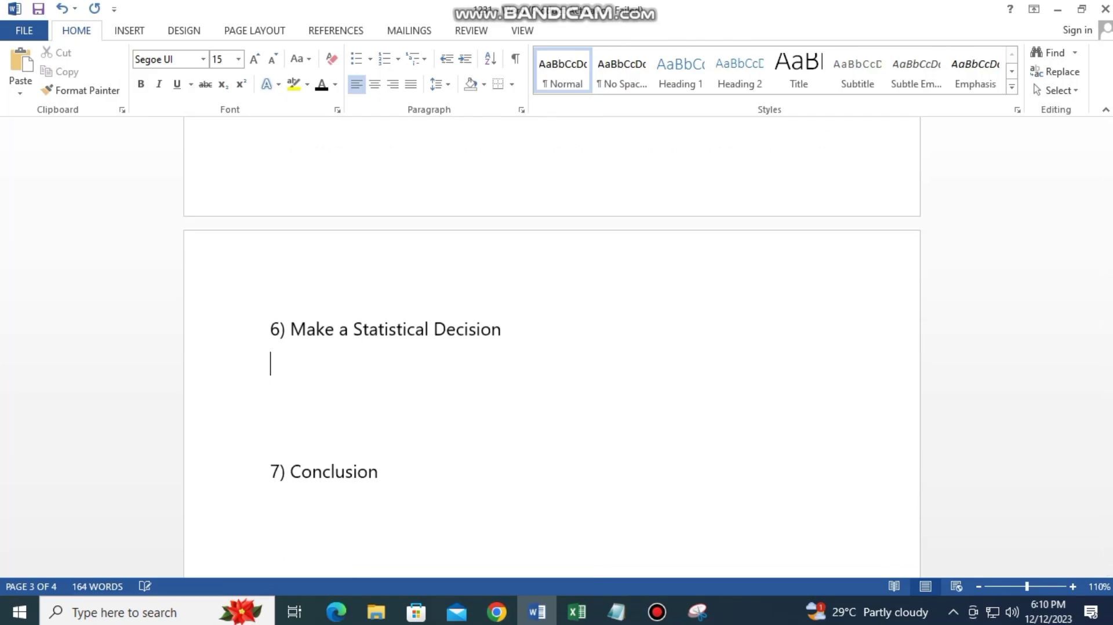